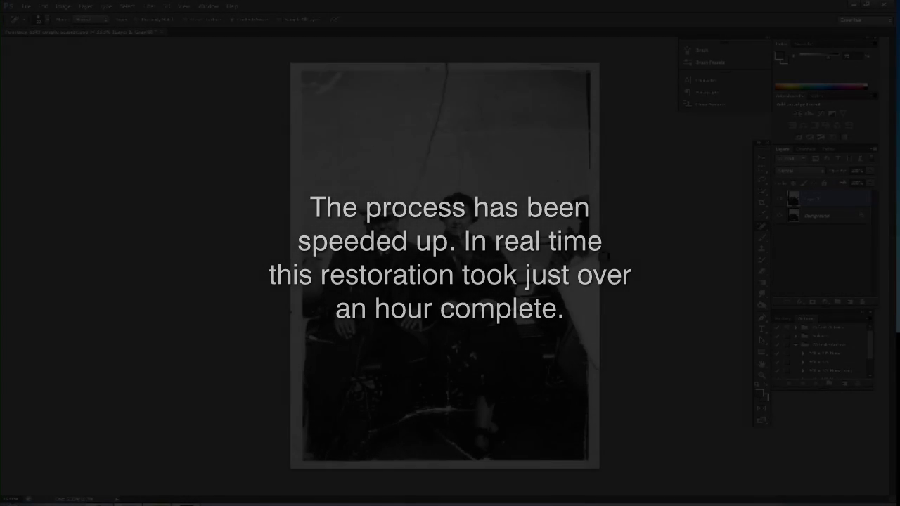
- Zoom the photo to 100% over the couple's laps and bring up Filter > Noise > Dust & Scratches
key(z)
drag(497, 224, 590, 112)
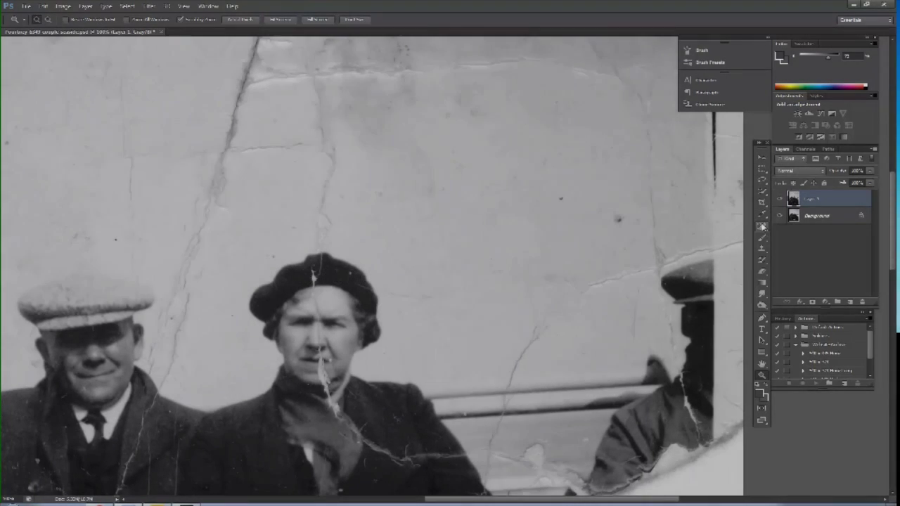
scroll(388, 225, down, 5)
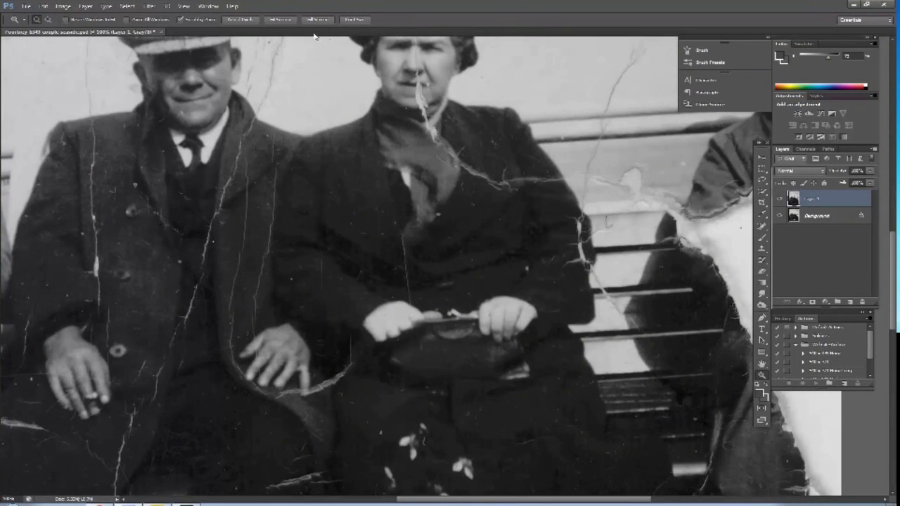
click(149, 5)
- Apply Dust & Scratches to the duplicate layer with a slightly raised Threshold, previewing the faces
click(285, 128)
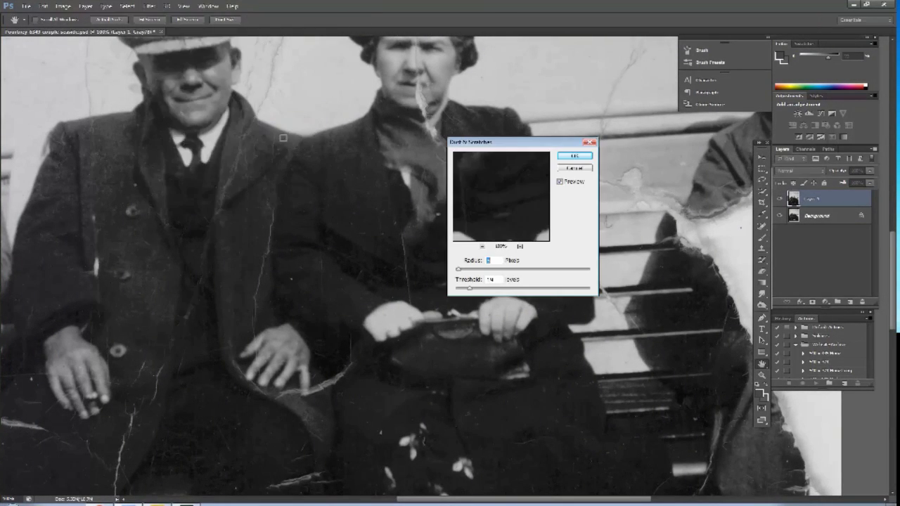
drag(481, 289, 536, 288)
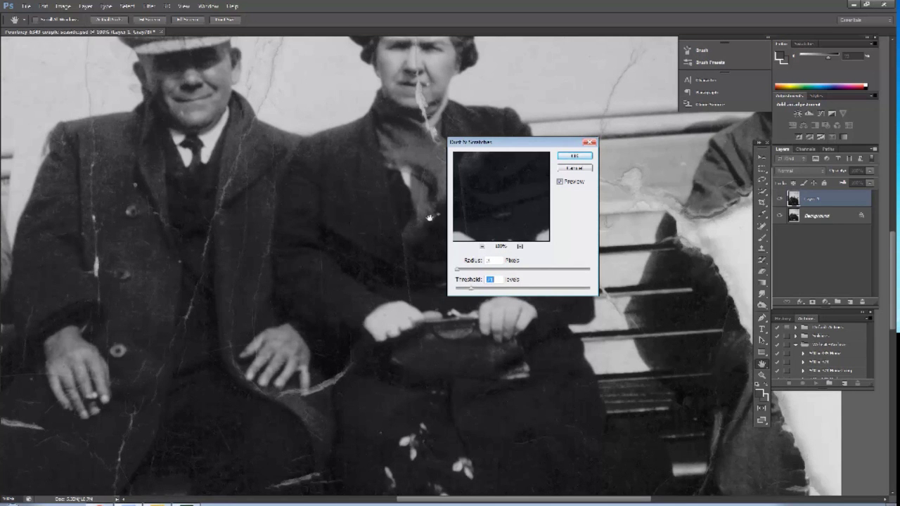
drag(429, 218, 435, 316)
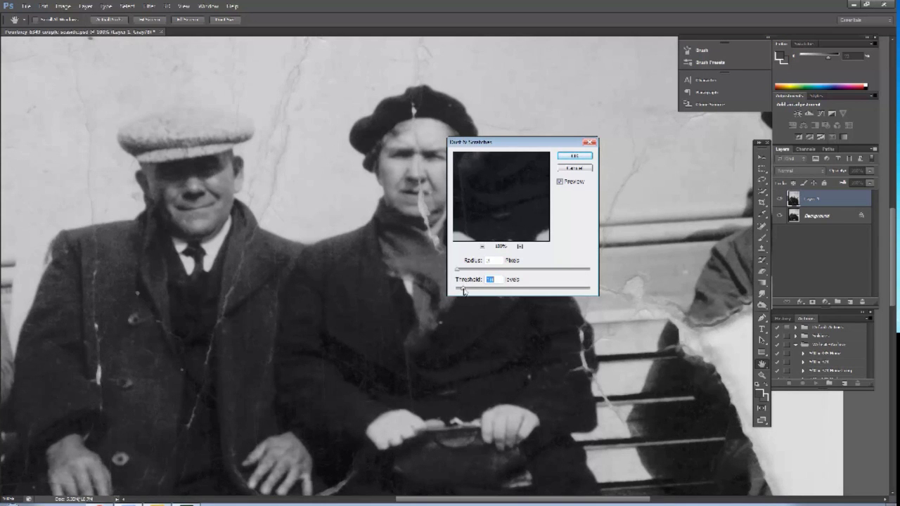
click(573, 156)
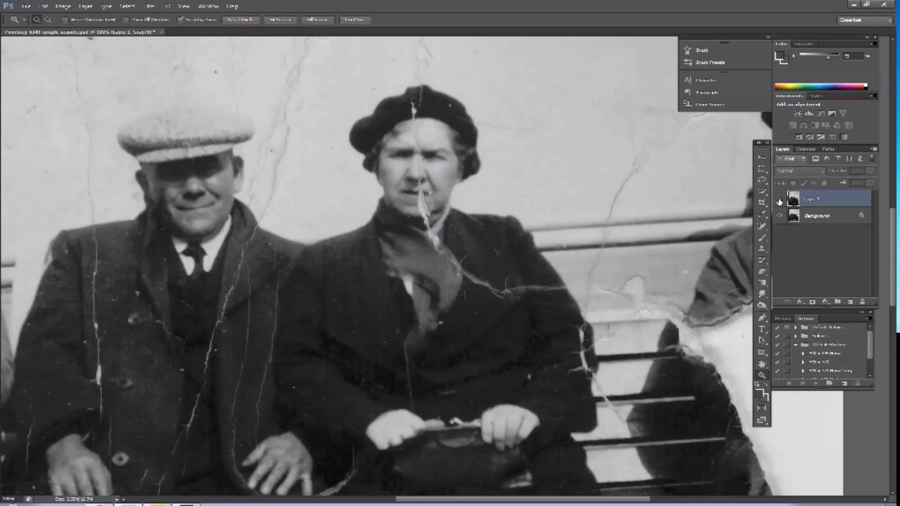
- Compare the filtered layer on and off, zoom into the woman's coat, and pick the Spot Healing Brush
click(778, 200)
click(778, 199)
click(484, 265)
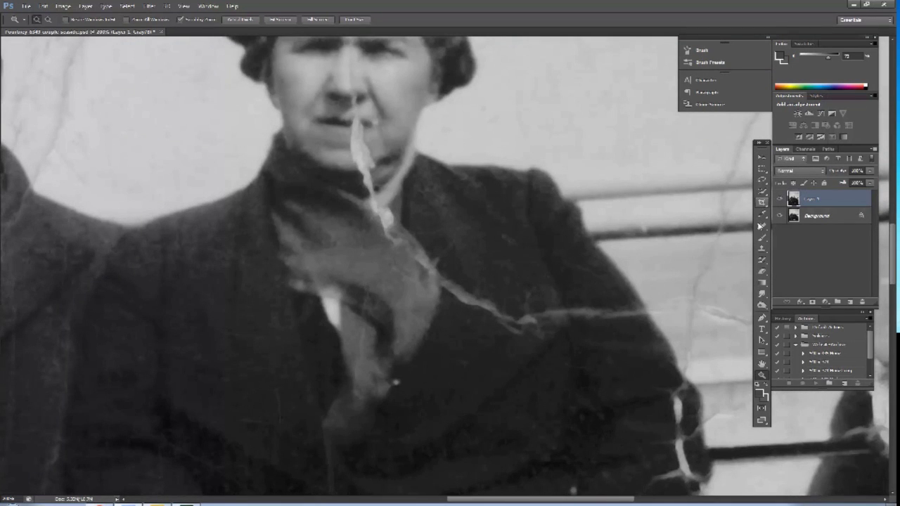
click(761, 191)
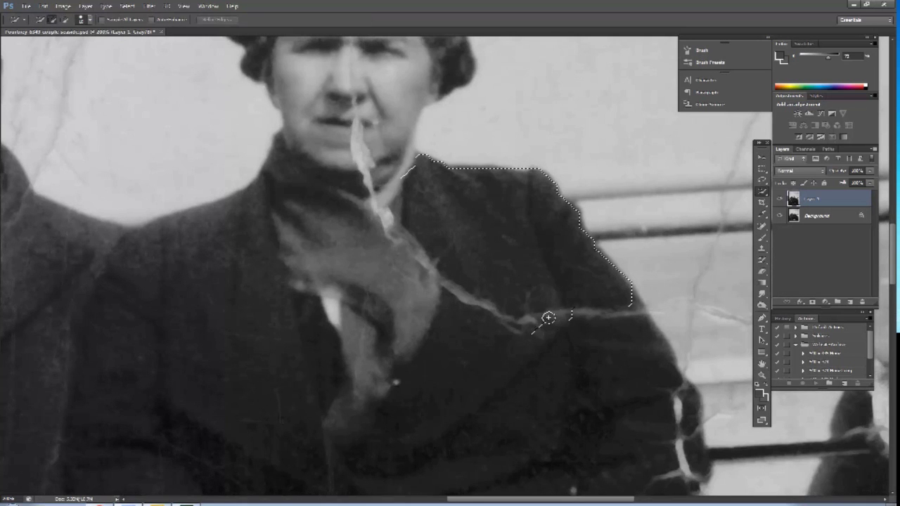
click(762, 225)
- Heal the cracks across and up the woman's coat and touch up its right side
mouse_move(555, 315)
mouse_down()
mouse_move(454, 290)
mouse_move(465, 285)
mouse_up()
mouse_move(465, 236)
mouse_down()
mouse_move(450, 250)
mouse_move(445, 285)
mouse_move(482, 315)
mouse_up()
mouse_move(509, 271)
mouse_down()
mouse_move(507, 321)
mouse_move(534, 327)
mouse_move(526, 342)
mouse_move(496, 341)
mouse_move(510, 215)
mouse_up()
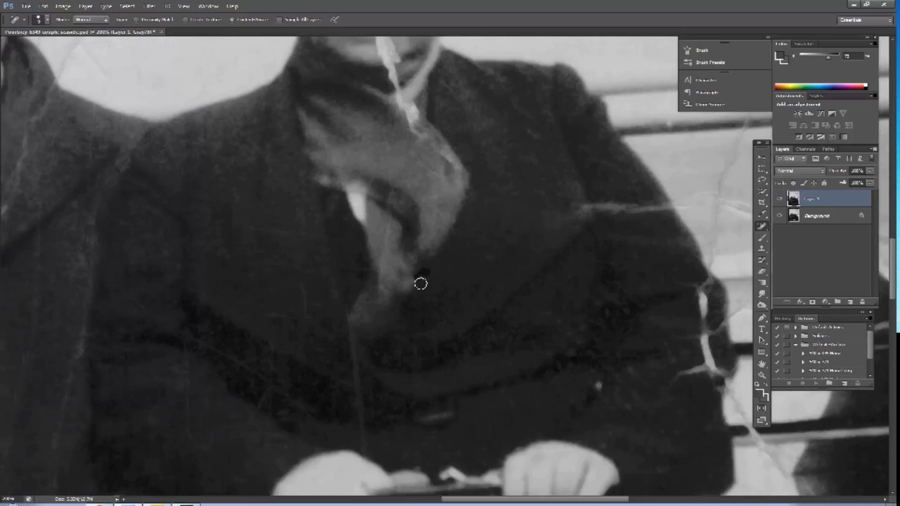
drag(495, 287, 461, 232)
drag(527, 271, 512, 262)
drag(545, 215, 538, 225)
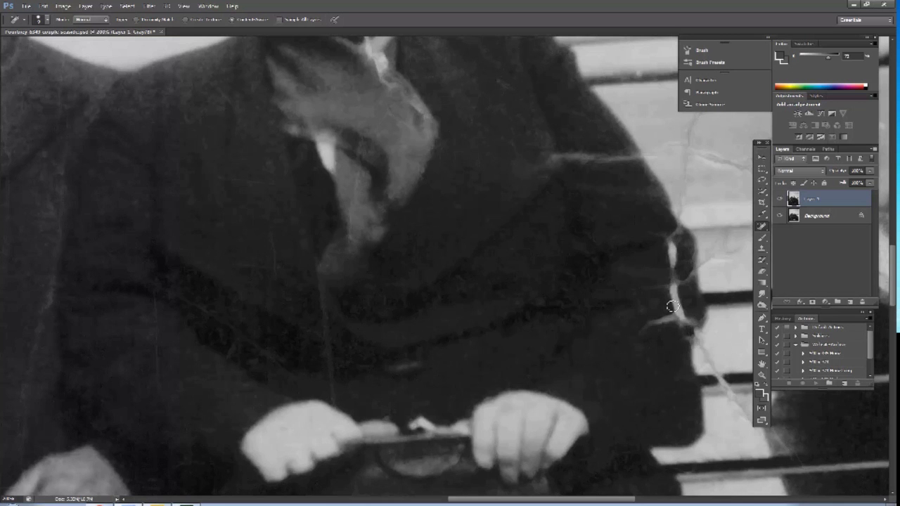
- Heal the long scratch across the woman's coat to its end
scroll(653, 316, up, 5)
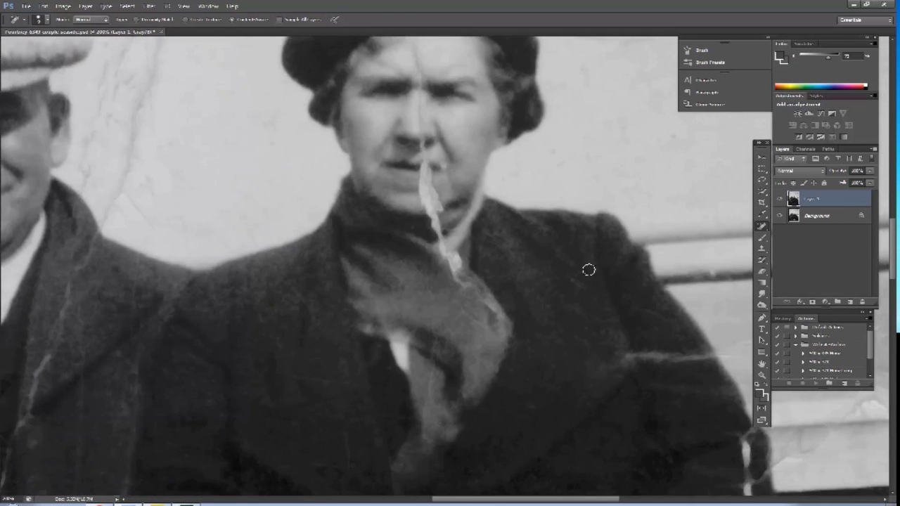
drag(587, 274, 582, 290)
mouse_move(625, 355)
mouse_down()
mouse_move(621, 367)
mouse_move(705, 358)
mouse_up()
- Move down to the hands and heal the dark creases near them
scroll(539, 197, left, 3)
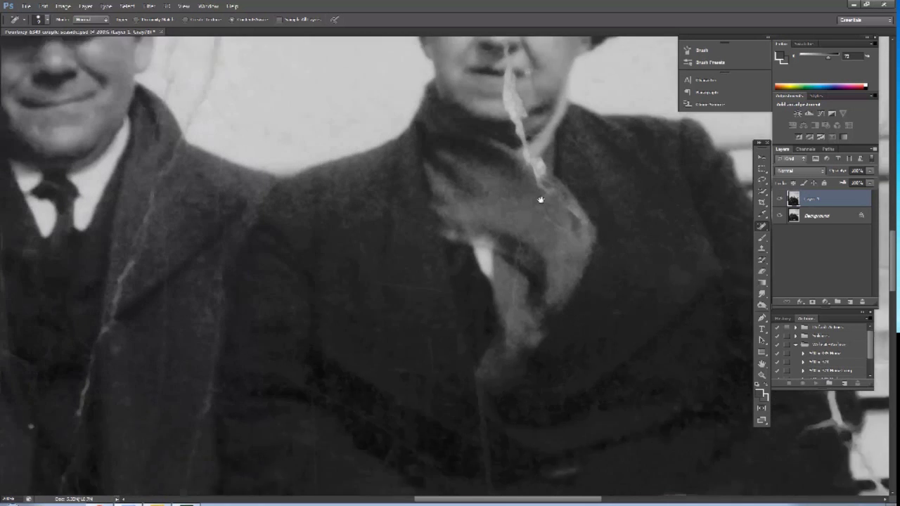
scroll(419, 248, down, 3)
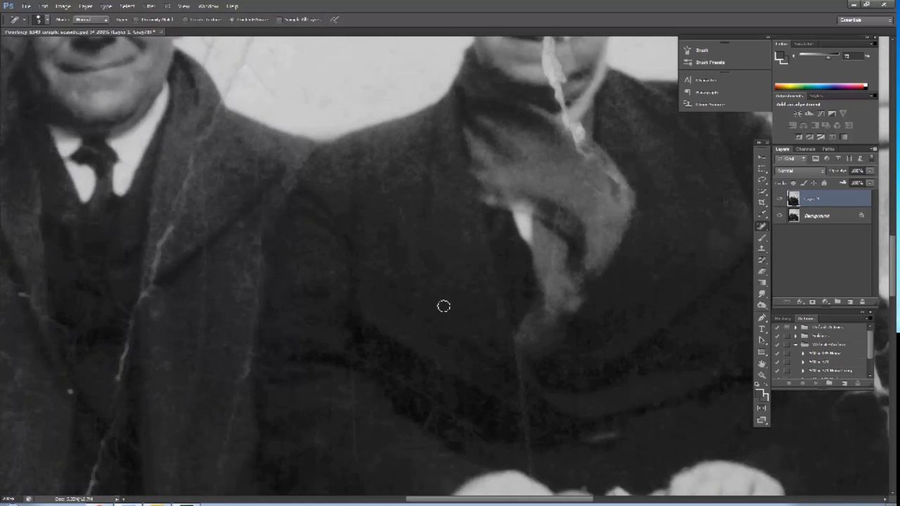
scroll(450, 267, down, 3)
scroll(462, 239, right, 3)
scroll(462, 239, down, 2)
scroll(443, 233, left, 2)
drag(442, 198, 441, 251)
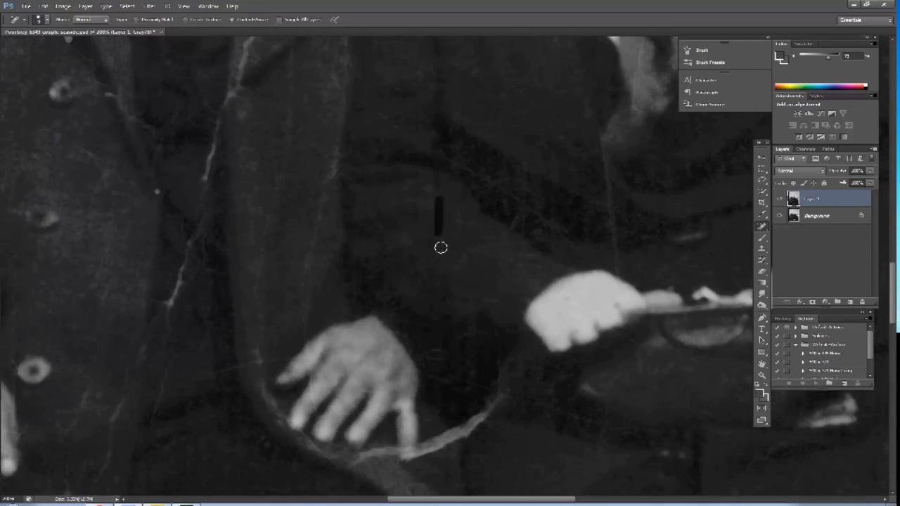
scroll(448, 167, up, 3)
scroll(448, 167, left, 2)
drag(426, 210, 480, 253)
drag(532, 281, 566, 307)
- Heal the short crack above the hands and the crease near the man's collar
scroll(634, 307, down, 3)
scroll(635, 308, right, 3)
drag(558, 204, 565, 310)
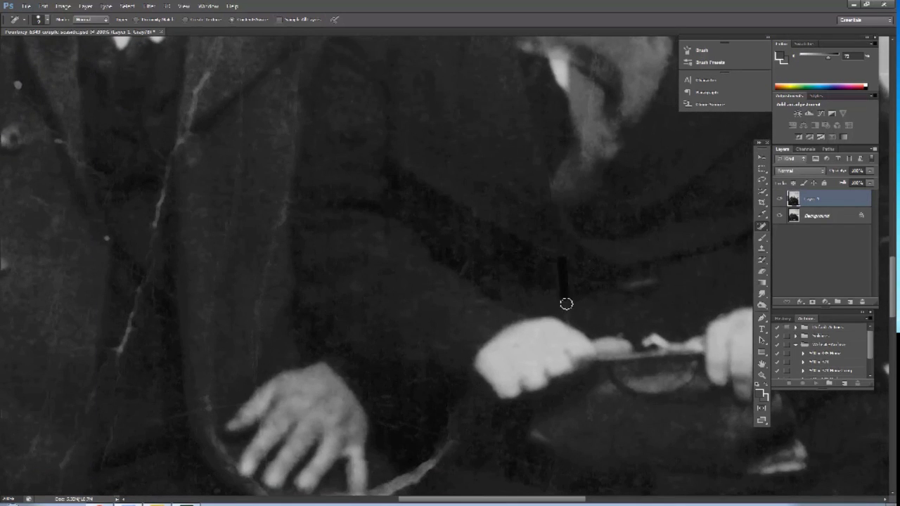
scroll(422, 246, up, 3)
scroll(422, 246, left, 4)
drag(453, 130, 454, 154)
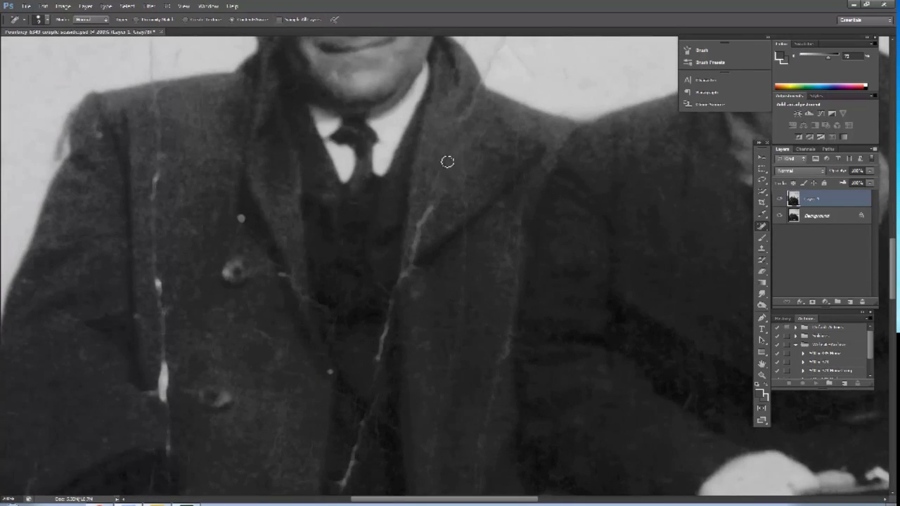
- Heal the light crease on the man's lapel, staying on the Spot Healing Brush
drag(432, 206, 419, 245)
alt+click(765, 227)
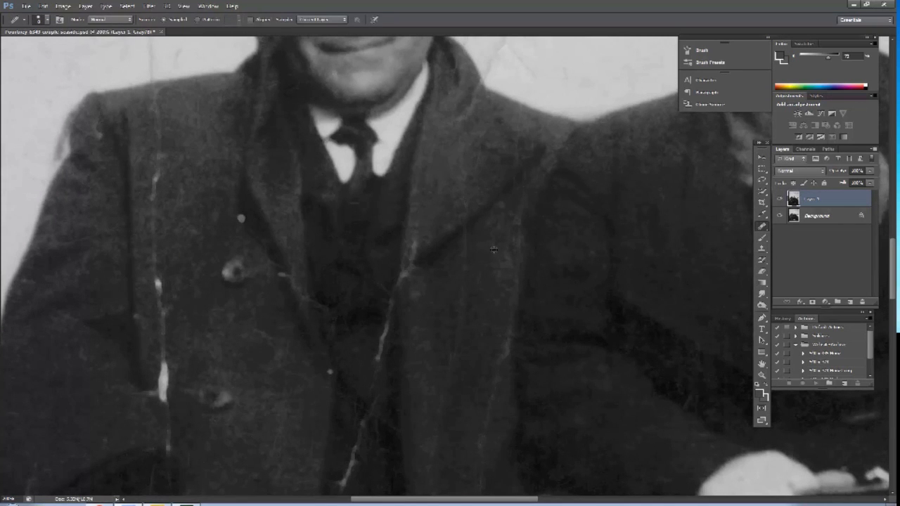
alt+click(762, 226)
alt+click(762, 227)
alt+click(761, 227)
- Heal the creases, spots and white scratch down the man's coat front
drag(462, 283, 454, 360)
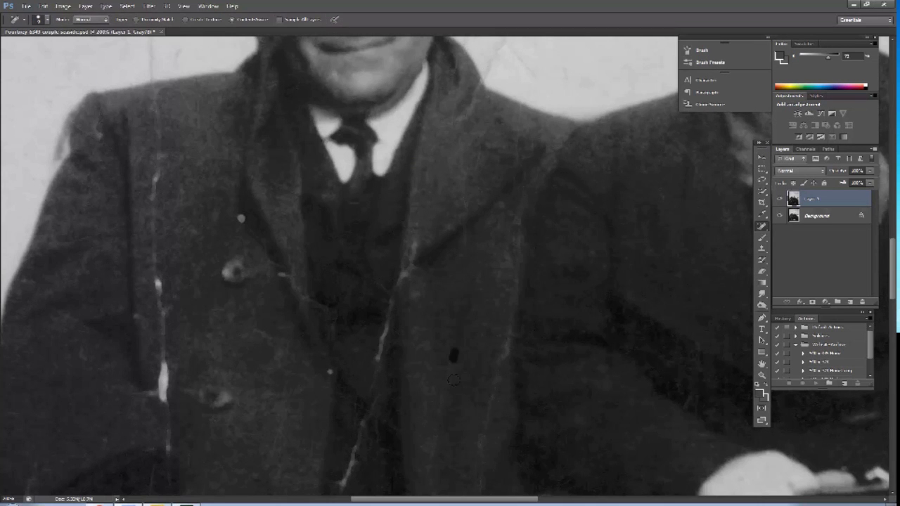
drag(459, 292, 493, 166)
drag(476, 256, 467, 330)
click(487, 343)
mouse_move(516, 309)
mouse_down()
mouse_move(542, 197)
mouse_move(532, 232)
mouse_up()
scroll(516, 218, up, 3)
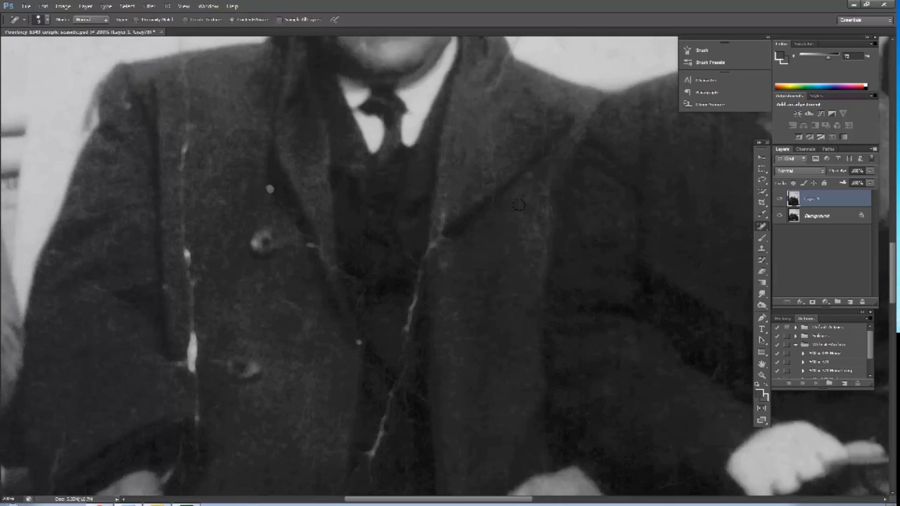
scroll(518, 204, down, 3)
drag(456, 256, 415, 369)
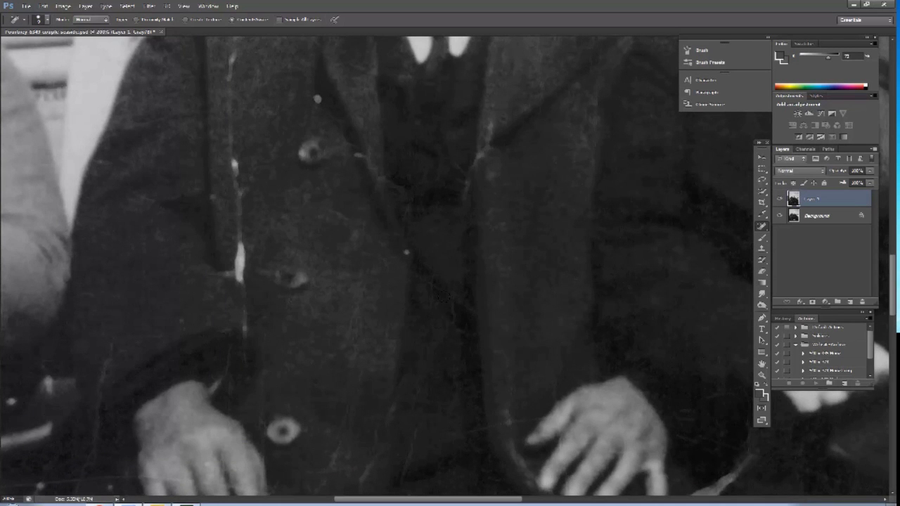
- Heal the light scratches and the long scratch down the man's lapel
drag(435, 235, 480, 305)
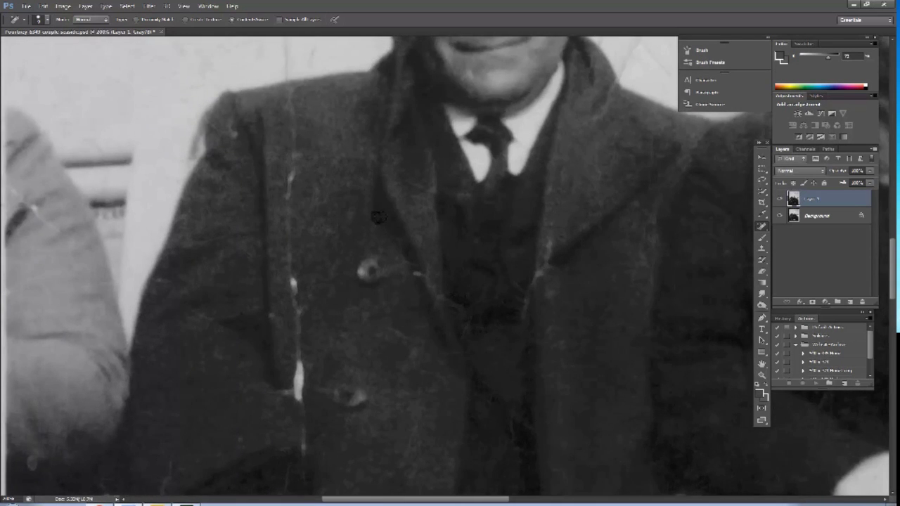
drag(391, 284, 447, 240)
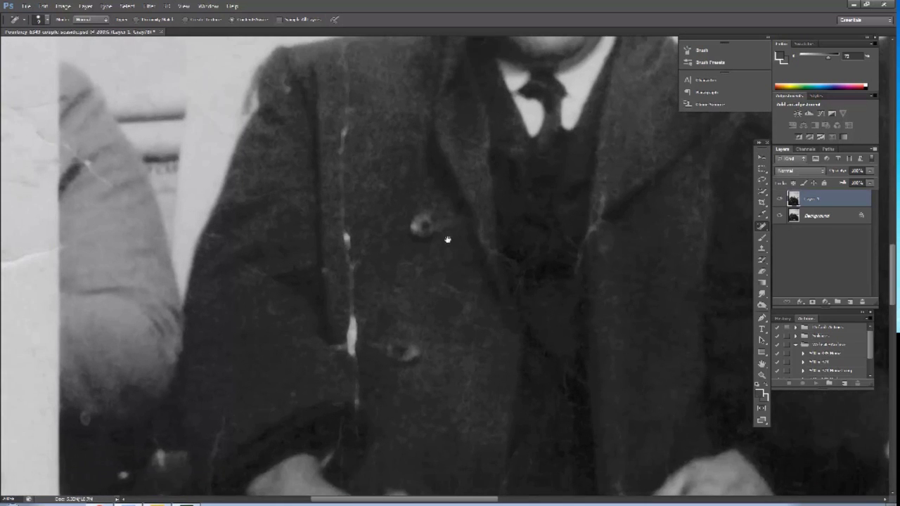
mouse_move(605, 199)
mouse_down()
mouse_move(592, 243)
mouse_move(562, 248)
mouse_up()
drag(511, 261, 579, 326)
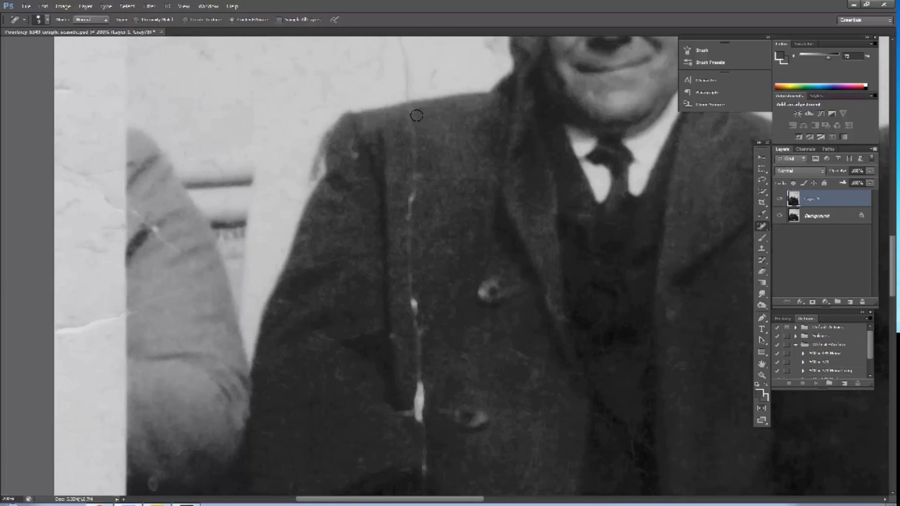
drag(410, 126, 404, 144)
mouse_move(419, 174)
mouse_down()
mouse_move(416, 330)
mouse_move(446, 215)
mouse_move(436, 265)
mouse_move(442, 382)
mouse_up()
drag(434, 308, 411, 306)
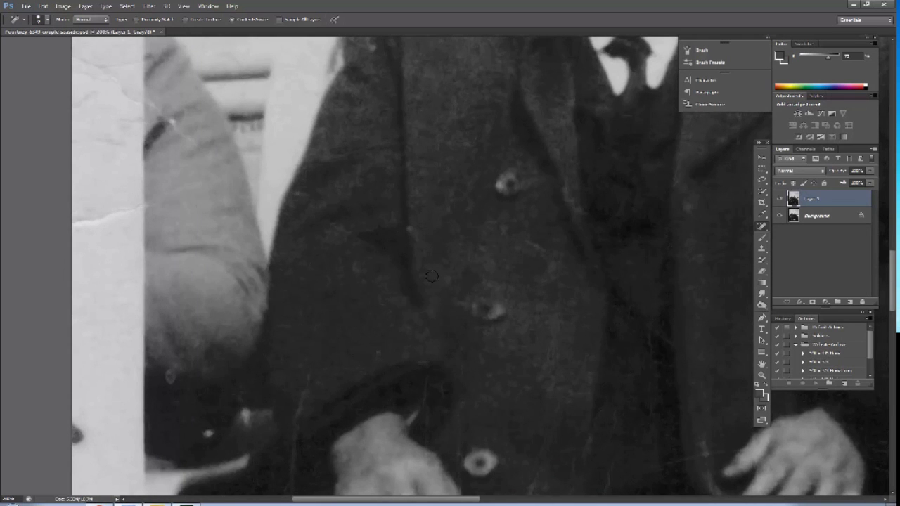
- Heal the long crack and short cracks on the lower coat near the hands
drag(452, 254, 456, 131)
drag(464, 321, 463, 272)
drag(531, 234, 457, 281)
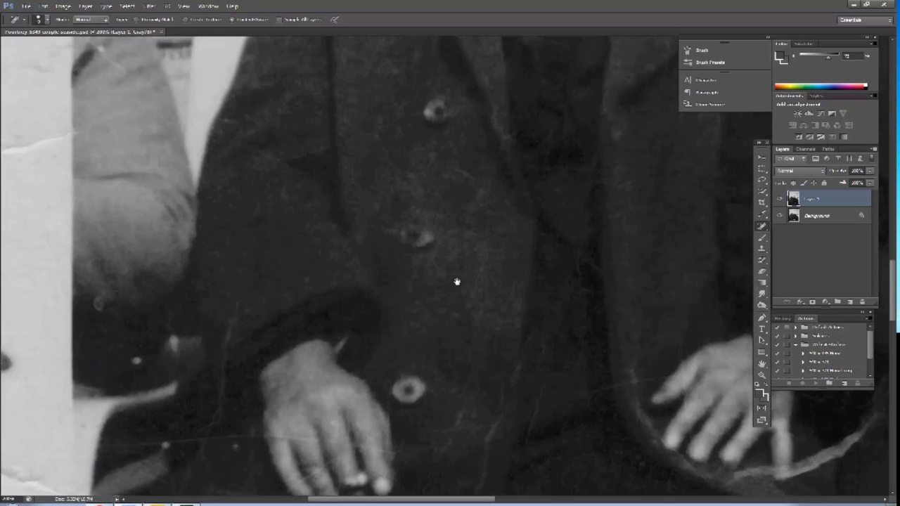
drag(529, 230, 539, 135)
mouse_move(492, 169)
mouse_down()
mouse_move(485, 283)
mouse_move(463, 348)
mouse_up()
drag(489, 299, 479, 333)
mouse_move(509, 283)
mouse_down()
mouse_move(503, 325)
mouse_move(511, 203)
mouse_up()
mouse_move(512, 261)
mouse_down()
mouse_move(512, 277)
mouse_move(458, 350)
mouse_up()
mouse_move(460, 290)
mouse_down()
mouse_move(448, 336)
mouse_move(496, 225)
mouse_move(461, 318)
mouse_move(481, 236)
mouse_move(465, 325)
mouse_up()
mouse_move(469, 284)
mouse_down()
mouse_move(471, 293)
mouse_move(422, 300)
mouse_move(399, 255)
mouse_move(468, 247)
mouse_move(506, 271)
mouse_up()
- Heal the crack across the man's lap toward the left edge
drag(492, 226, 497, 232)
mouse_move(458, 292)
mouse_down()
mouse_move(483, 211)
mouse_move(464, 291)
mouse_up()
drag(457, 295, 450, 306)
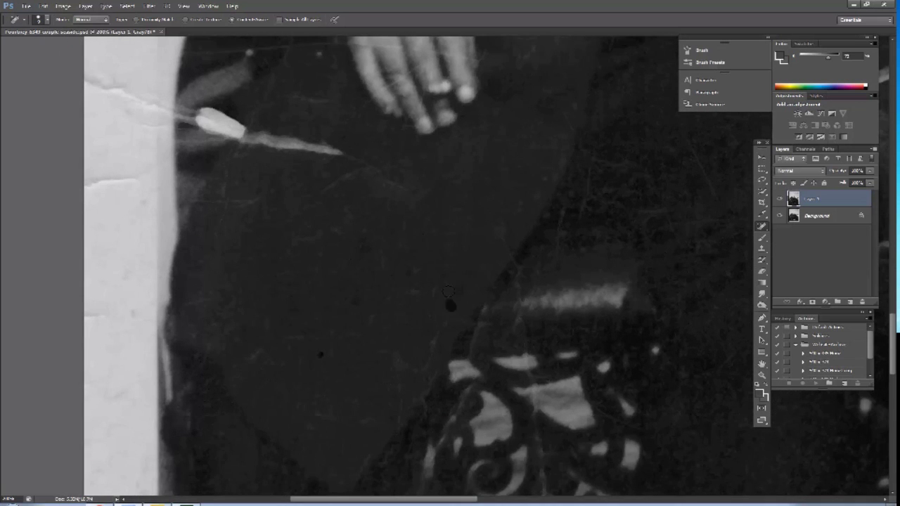
mouse_move(424, 353)
mouse_down()
mouse_move(421, 371)
mouse_move(396, 363)
mouse_move(383, 383)
mouse_up()
drag(386, 328, 388, 337)
mouse_move(328, 351)
mouse_down()
mouse_move(325, 339)
mouse_move(284, 342)
mouse_move(245, 363)
mouse_up()
- Smooth the dark blotches and light streak around the pen tip and below the hand
mouse_move(306, 254)
mouse_down()
mouse_move(298, 241)
mouse_move(335, 223)
mouse_up()
mouse_move(360, 174)
mouse_down()
mouse_move(346, 158)
mouse_move(413, 194)
mouse_move(407, 240)
mouse_move(482, 357)
mouse_up()
mouse_move(317, 261)
mouse_down()
mouse_move(331, 273)
mouse_move(392, 277)
mouse_up()
mouse_move(303, 260)
mouse_down()
mouse_move(256, 240)
mouse_move(357, 366)
mouse_up()
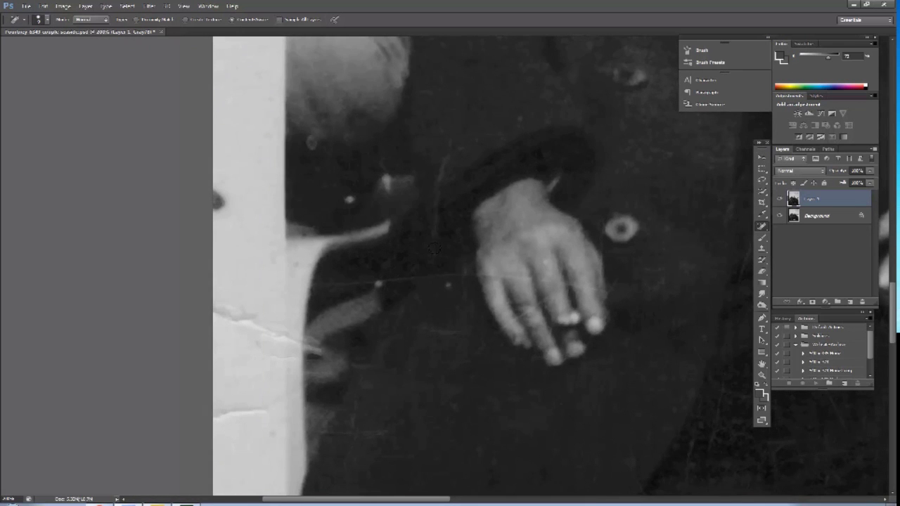
drag(421, 330, 464, 330)
drag(328, 283, 478, 273)
- Heal the remaining marks and spots above and below the man's lower hand
drag(445, 141, 434, 194)
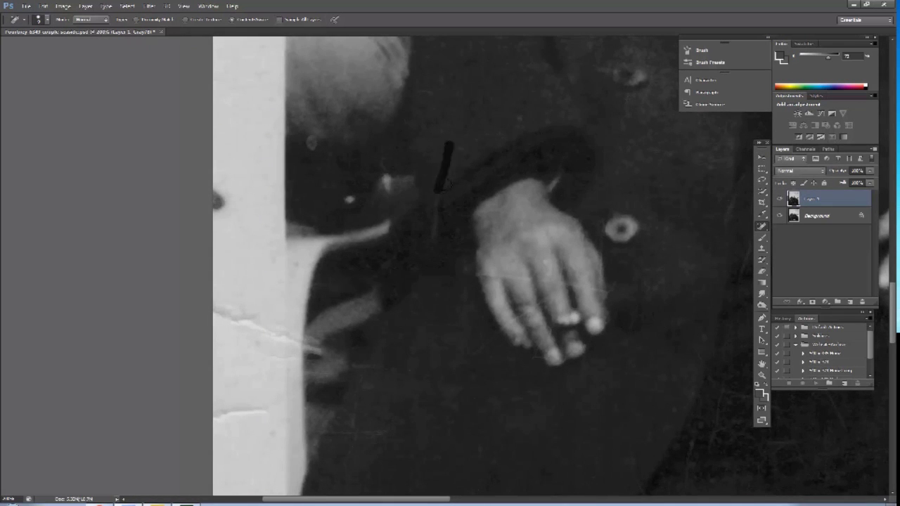
drag(530, 318, 518, 241)
click(442, 330)
drag(522, 333, 561, 342)
drag(508, 314, 529, 319)
mouse_move(620, 368)
mouse_down()
mouse_move(566, 277)
mouse_move(560, 305)
mouse_up()
scroll(576, 262, up, 5)
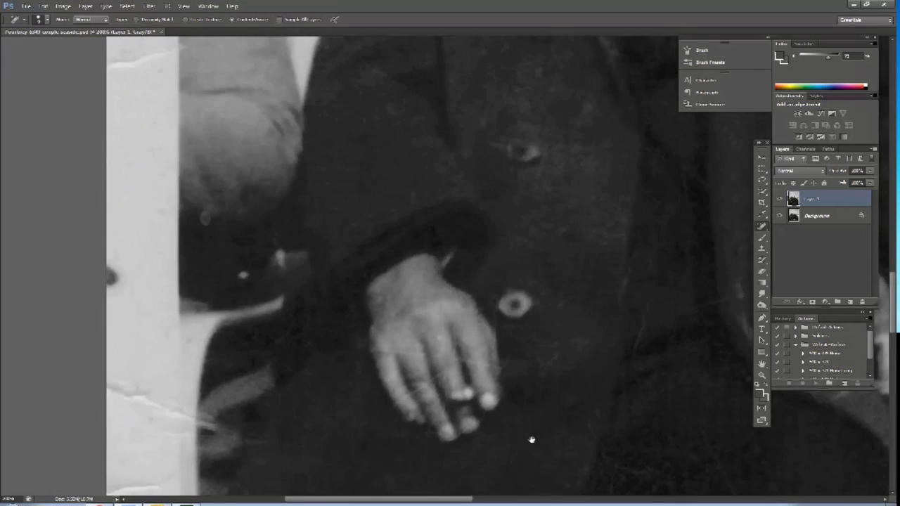
scroll(532, 438, up, 3)
scroll(582, 221, up, 5)
scroll(483, 367, up, 5)
- Heal the crack across the woman's hat and down toward her scarf
scroll(540, 251, down, 3)
scroll(541, 251, right, 3)
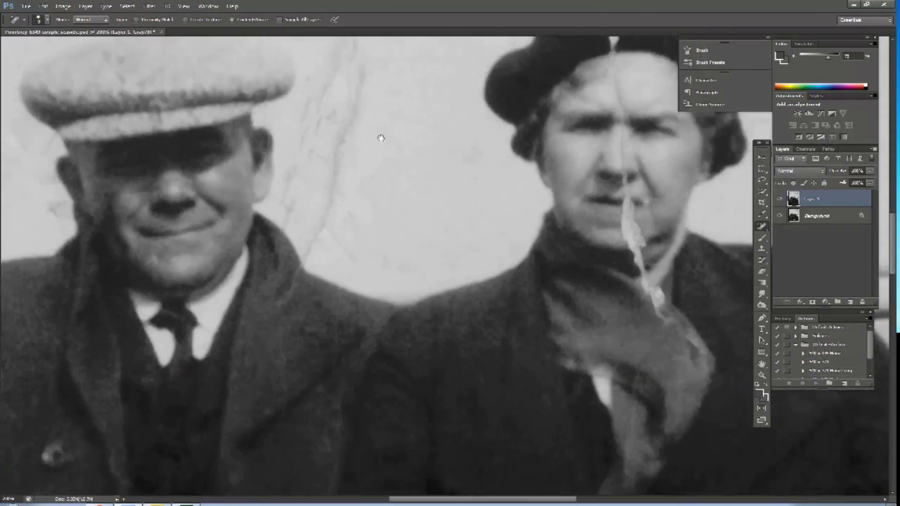
scroll(496, 181, up, 3)
scroll(496, 181, right, 3)
mouse_move(474, 121)
mouse_down()
mouse_move(487, 144)
mouse_move(492, 102)
mouse_up()
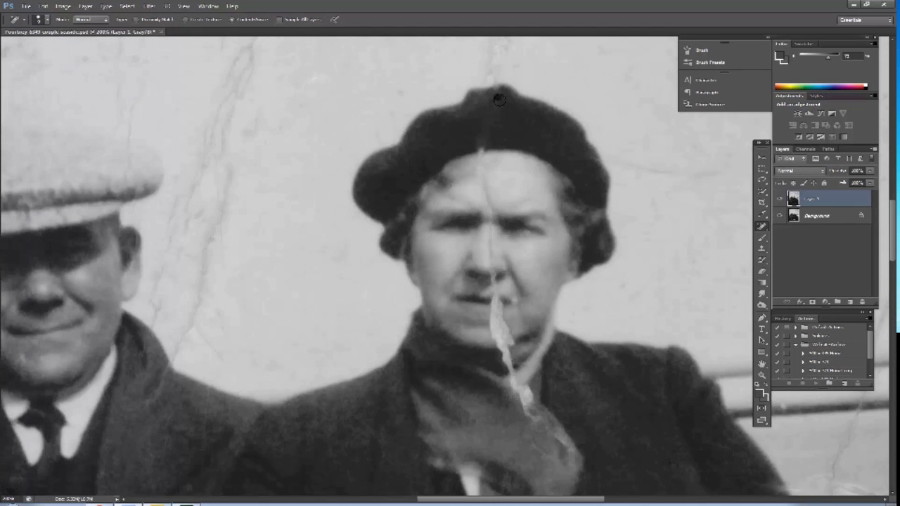
scroll(498, 99, down, 2)
scroll(532, 131, down, 1)
mouse_move(527, 295)
mouse_down()
mouse_move(529, 320)
mouse_move(550, 325)
mouse_up()
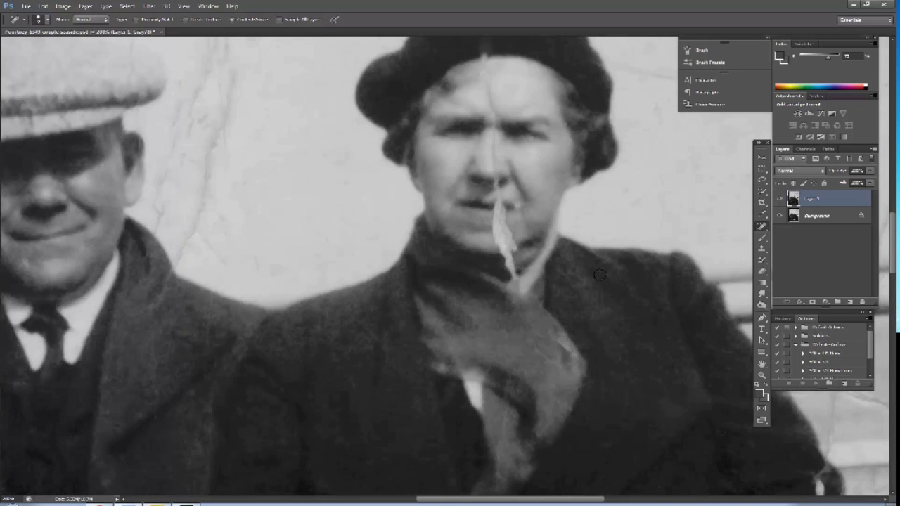
- Save the work as a new corrected PSD, then dab out a blemish on the woman's cheek
click(26, 5)
click(77, 113)
click(489, 234)
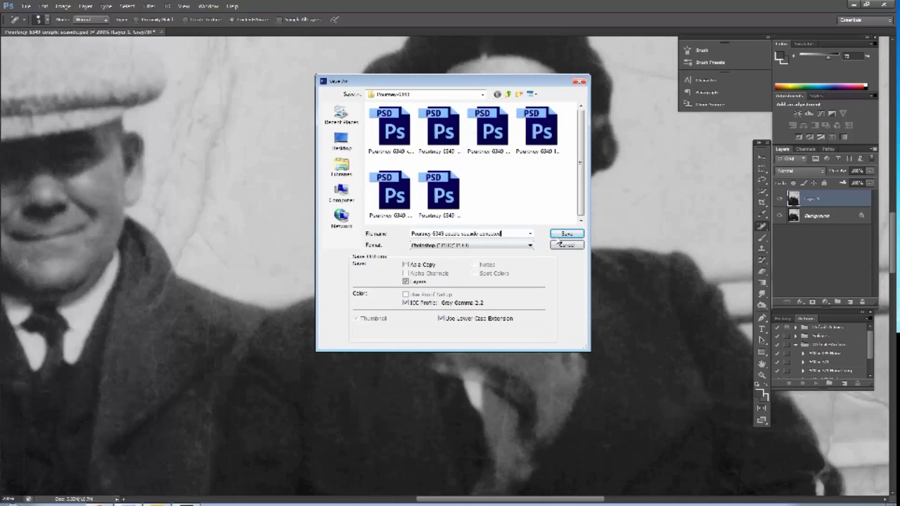
key(Return)
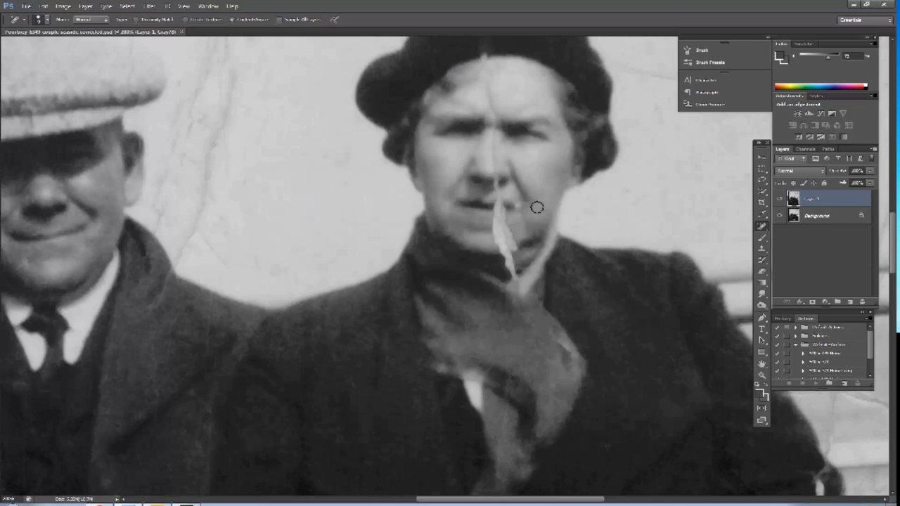
key(alt)
click(537, 183)
- Heal the scratch under the woman's nose and the bright crack along the dark profile edge
drag(498, 210, 495, 237)
drag(588, 258, 518, 188)
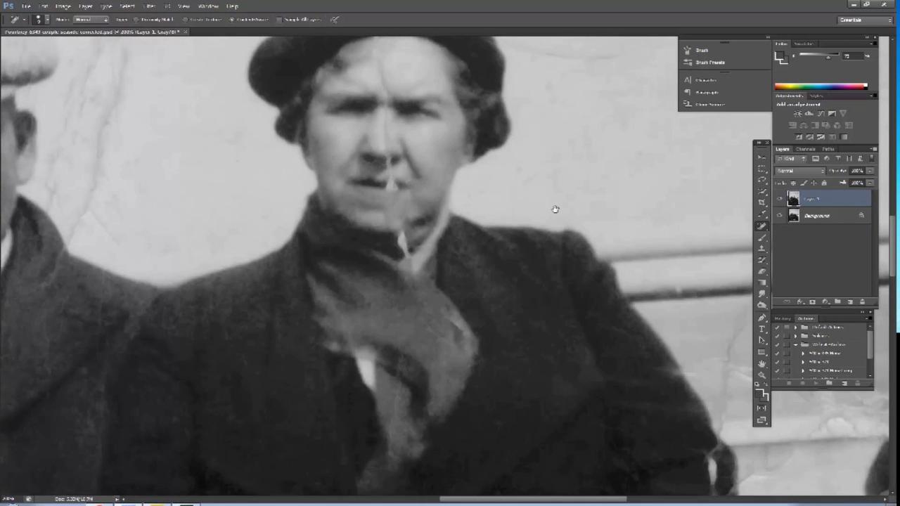
drag(554, 209, 603, 61)
drag(520, 310, 506, 97)
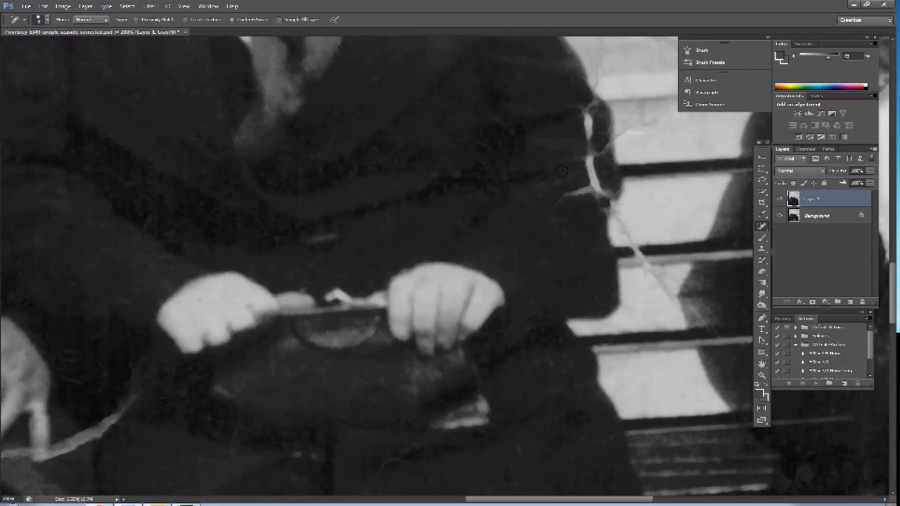
mouse_move(580, 194)
mouse_down()
mouse_move(599, 204)
mouse_move(602, 169)
mouse_up()
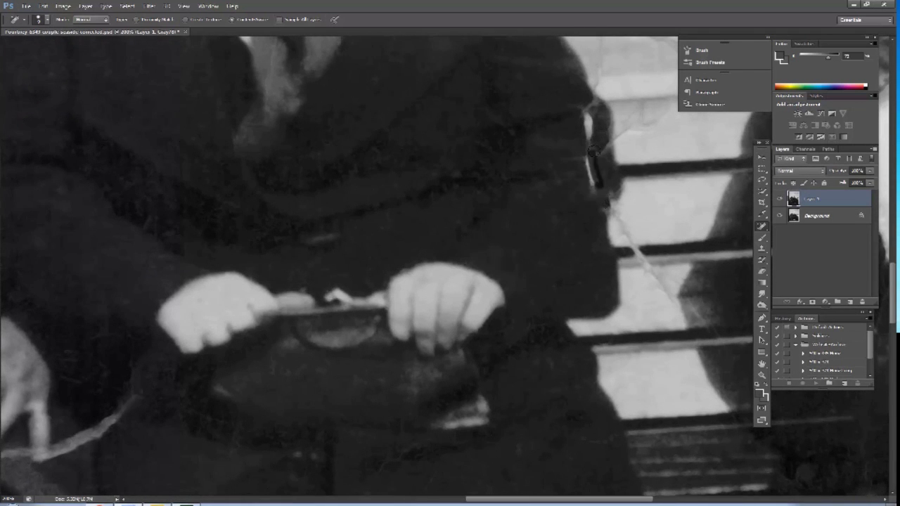
drag(589, 135, 589, 106)
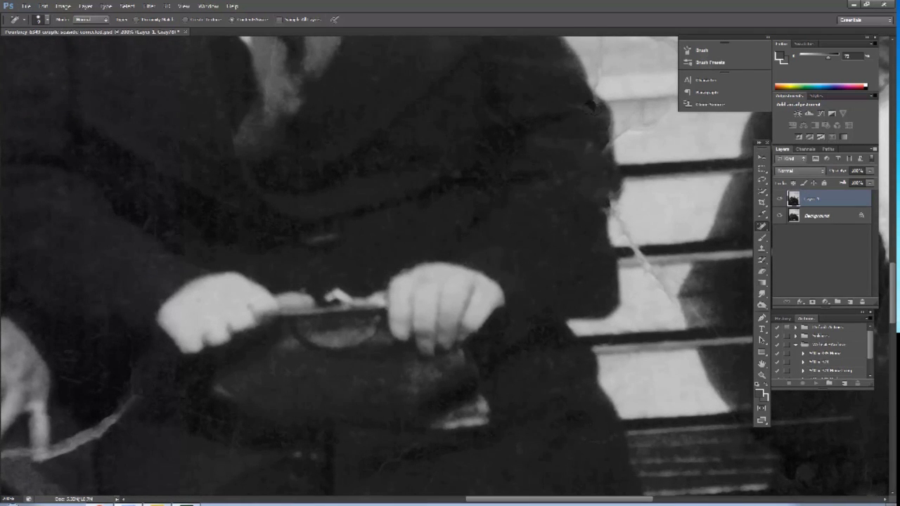
drag(602, 149, 603, 152)
- Spot-heal the blemishes and scratches on the man's coat and the crease across his fingers
drag(495, 211, 405, 218)
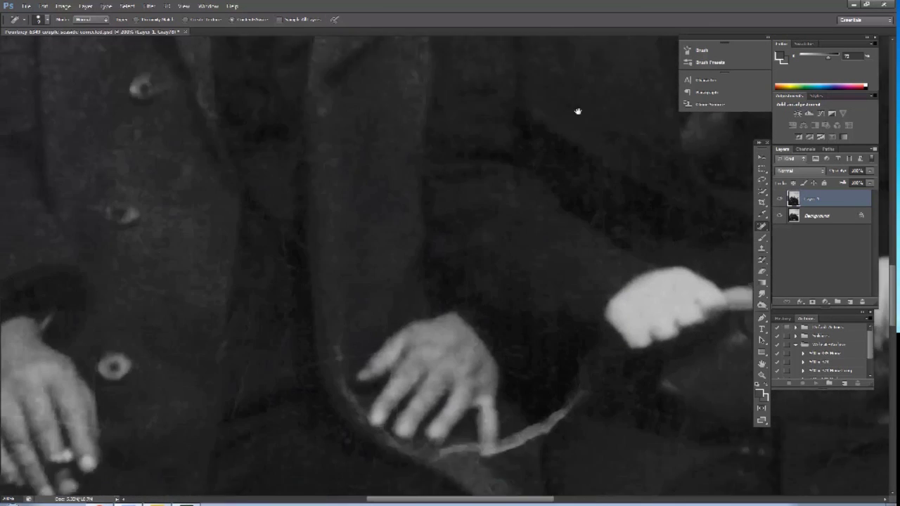
click(379, 176)
drag(524, 210, 450, 226)
drag(303, 259, 305, 292)
click(331, 261)
mouse_move(323, 233)
mouse_down()
mouse_move(302, 201)
mouse_move(325, 220)
mouse_up()
click(326, 140)
drag(274, 279, 266, 292)
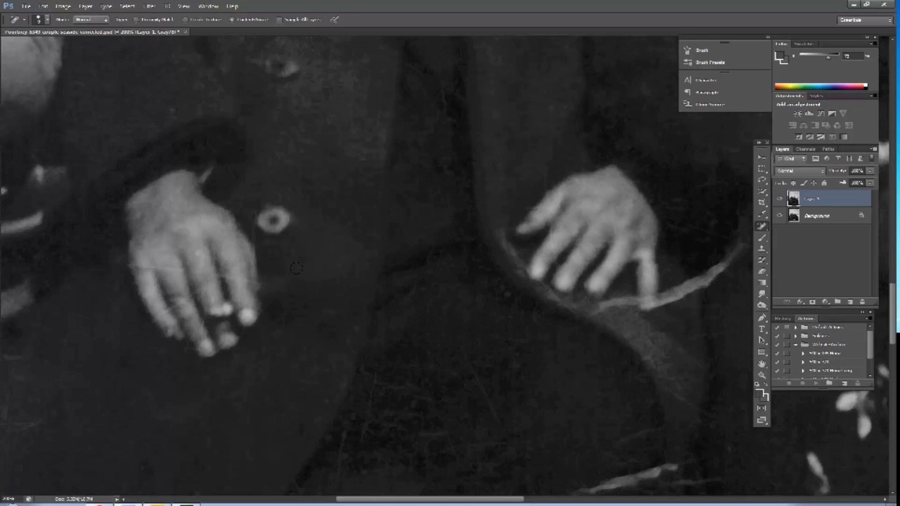
drag(139, 269, 254, 286)
mouse_move(216, 246)
mouse_down()
mouse_move(201, 253)
mouse_move(204, 295)
mouse_move(196, 302)
mouse_up()
- Heal the small specks and short scratches on the dark cloth of the lower coat
drag(420, 296, 485, 170)
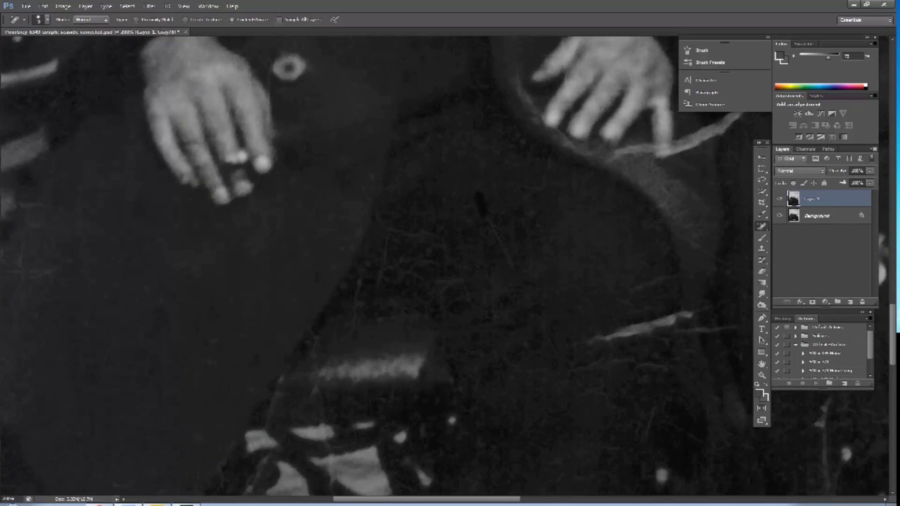
drag(502, 236, 530, 316)
drag(272, 267, 488, 237)
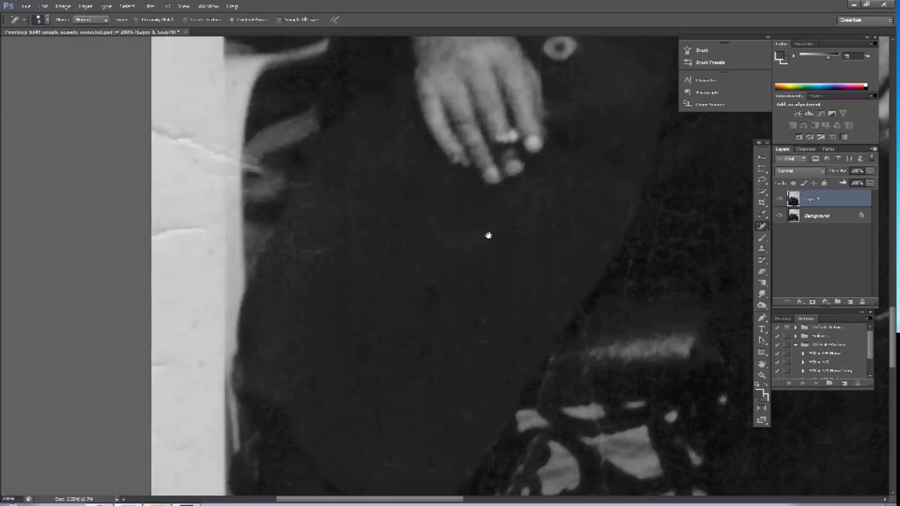
mouse_move(296, 242)
mouse_down()
mouse_move(297, 211)
mouse_move(314, 185)
mouse_up()
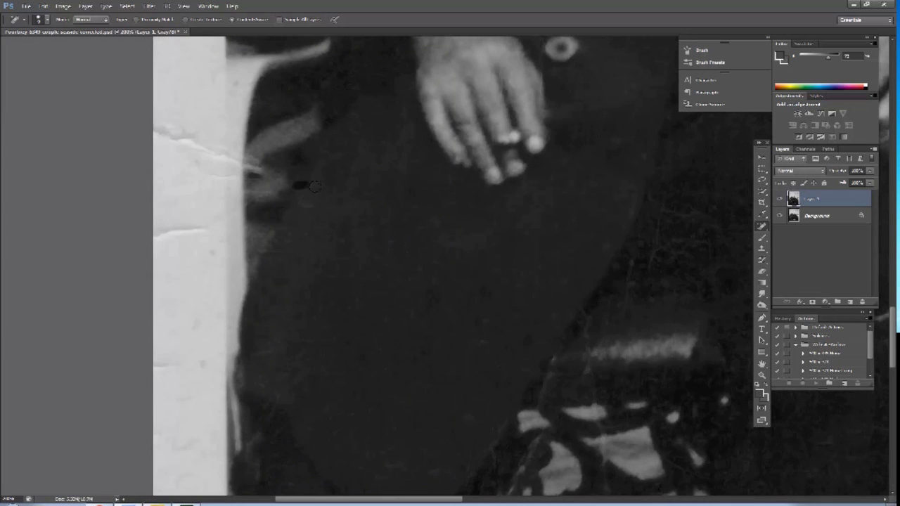
mouse_move(307, 222)
mouse_down()
mouse_move(307, 243)
mouse_move(261, 256)
mouse_up()
- Heal the diagonal scratch, specks and vertical scratch further down the dark cloth
drag(334, 282, 335, 172)
drag(286, 263, 313, 239)
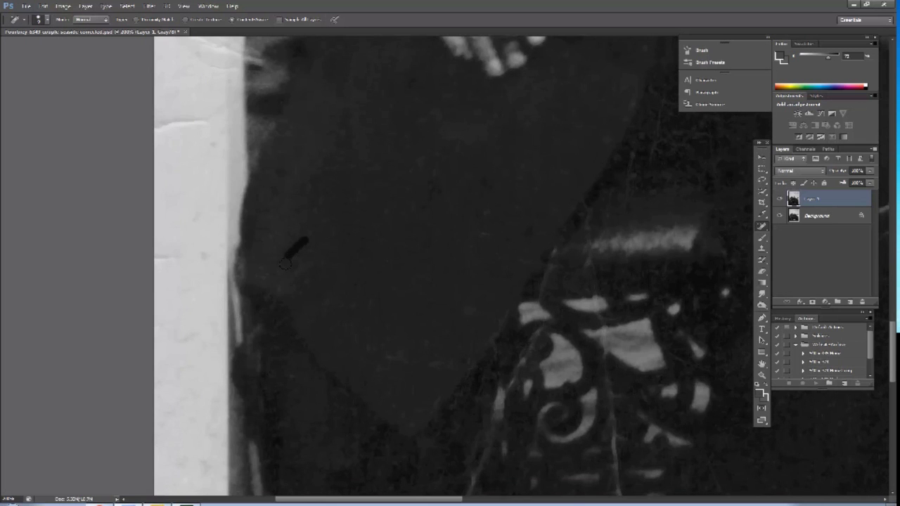
click(279, 248)
drag(278, 266, 273, 302)
scroll(380, 274, down, 2)
scroll(385, 270, down, 2)
drag(405, 277, 405, 328)
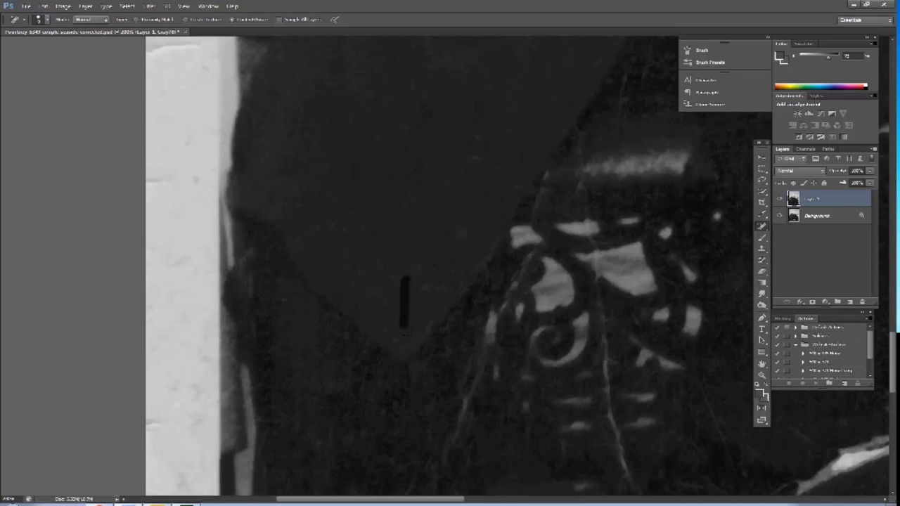
drag(479, 133, 481, 156)
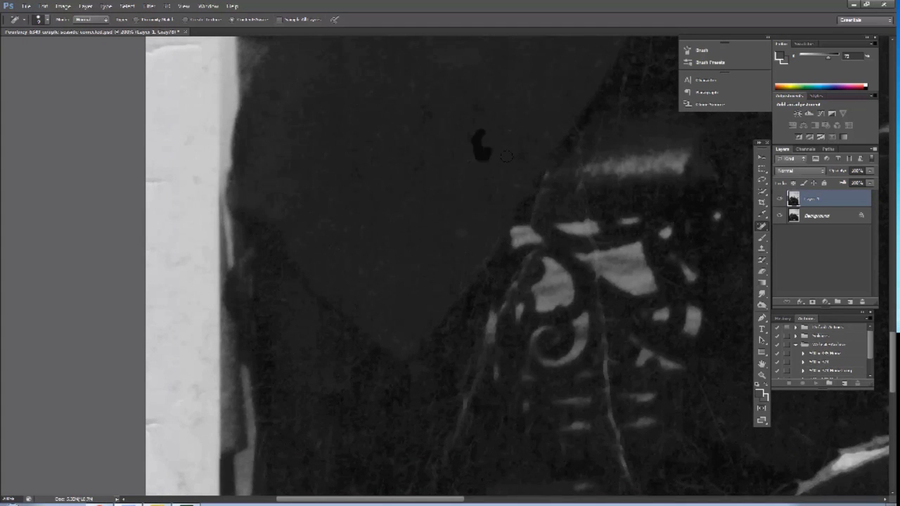
- Heal the scratches running down the cloth and across the dark lower-left area
drag(610, 279, 509, 177)
mouse_move(502, 215)
mouse_down()
mouse_move(506, 318)
mouse_move(527, 383)
mouse_up()
drag(406, 295, 422, 235)
mouse_move(398, 200)
mouse_down()
mouse_move(365, 291)
mouse_move(315, 354)
mouse_up()
drag(362, 289, 388, 147)
mouse_move(390, 242)
mouse_down()
mouse_move(363, 358)
mouse_move(300, 414)
mouse_up()
mouse_move(283, 359)
mouse_down()
mouse_move(283, 319)
mouse_move(303, 301)
mouse_move(326, 218)
mouse_up()
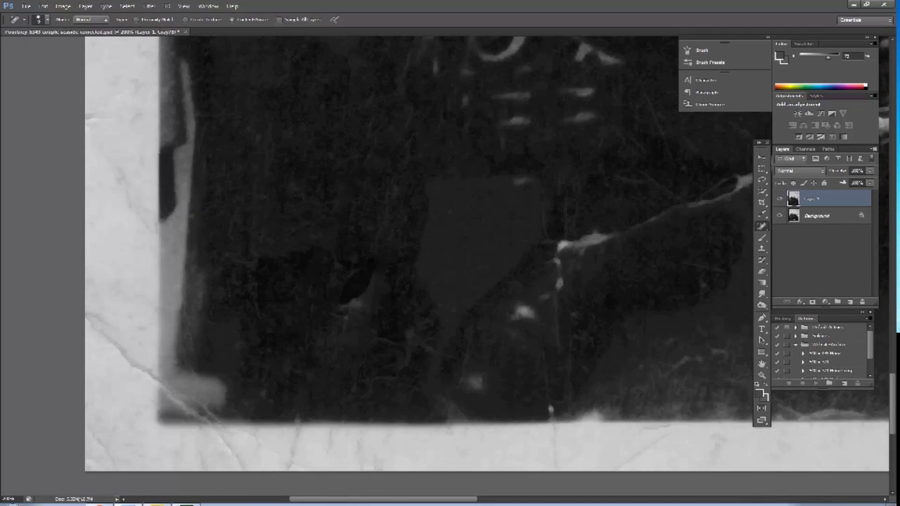
- Heal the bright vertical scratch, the bright speck and the long crack near the bottom
mouse_move(567, 246)
mouse_down()
mouse_move(471, 294)
mouse_move(531, 281)
mouse_move(483, 300)
mouse_up()
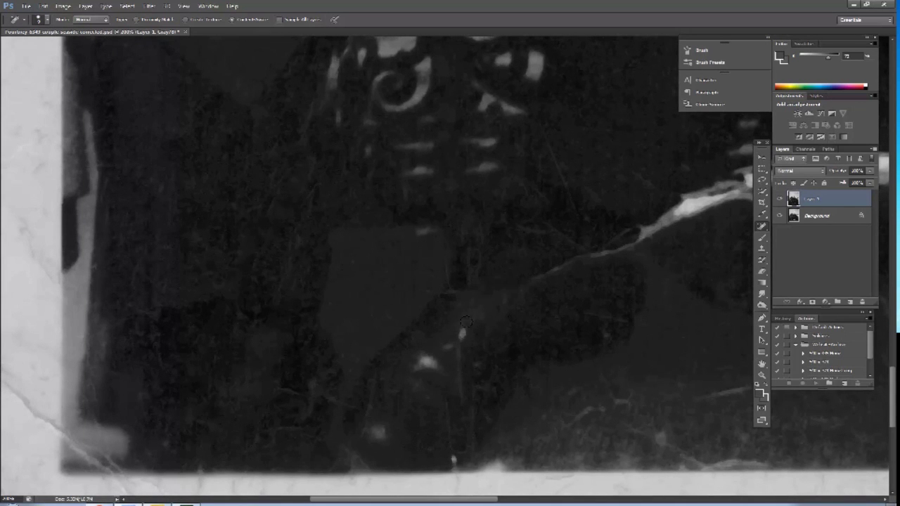
drag(461, 333, 457, 392)
click(429, 362)
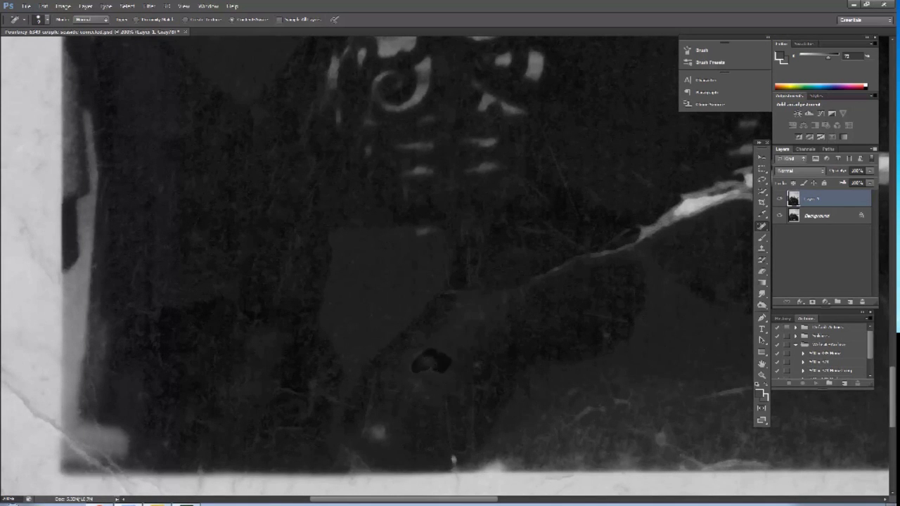
drag(561, 299, 507, 326)
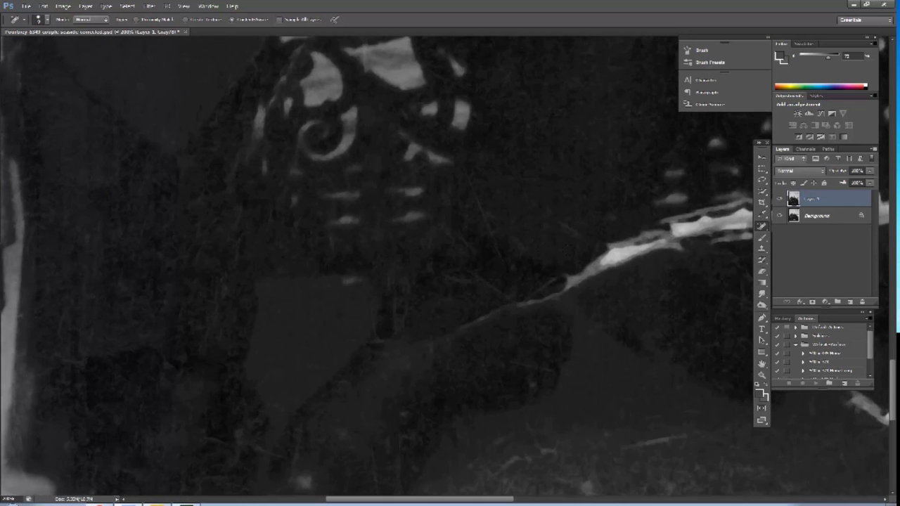
drag(583, 273, 440, 343)
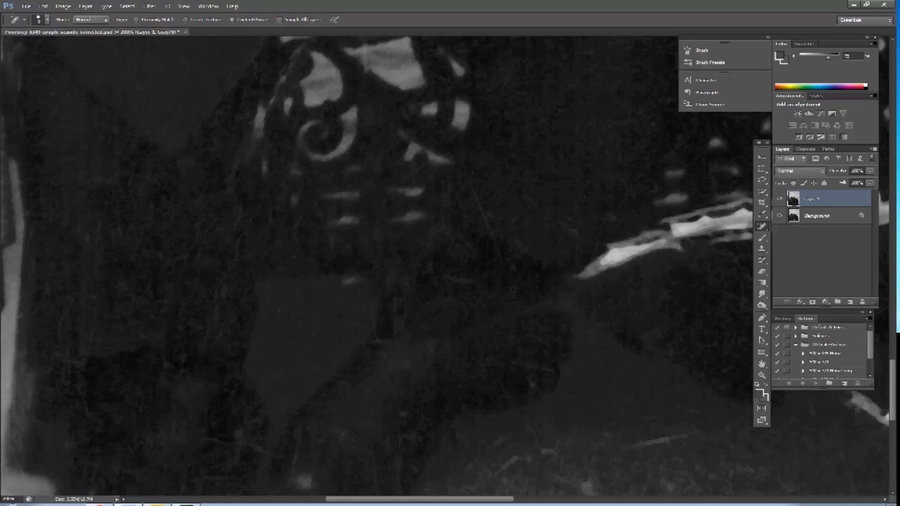
- Heal the light crack line and small specks along the photo's bottom edge
drag(507, 292, 418, 217)
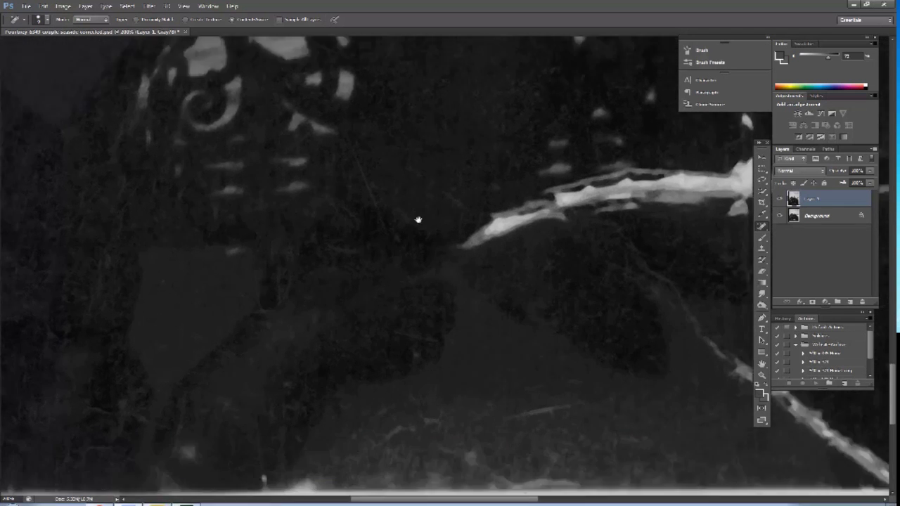
drag(603, 317, 538, 323)
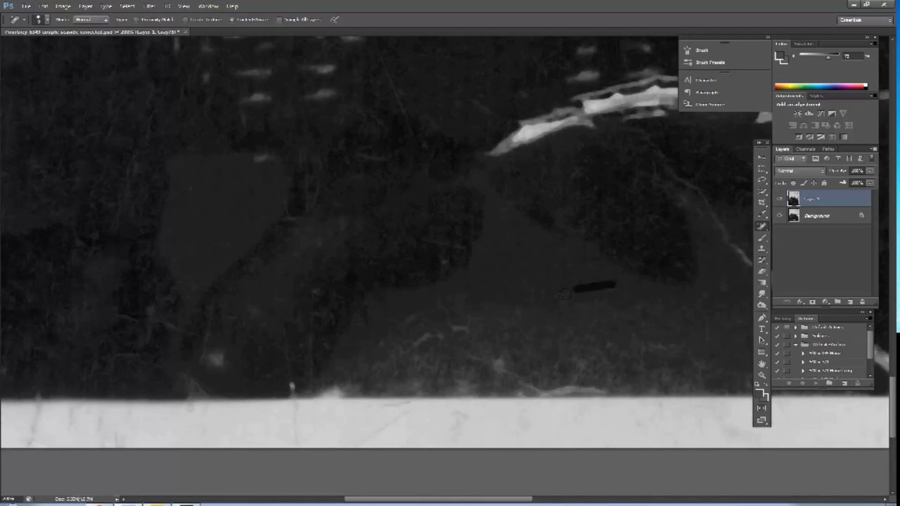
mouse_move(485, 316)
mouse_down()
mouse_move(452, 316)
mouse_move(413, 345)
mouse_move(385, 342)
mouse_up()
click(492, 365)
drag(492, 365, 452, 354)
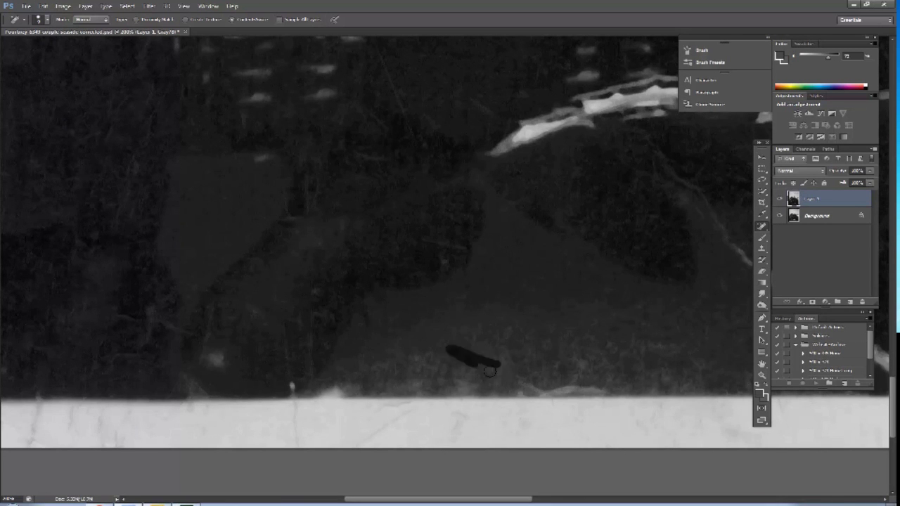
scroll(482, 358, up, 3)
drag(510, 205, 455, 256)
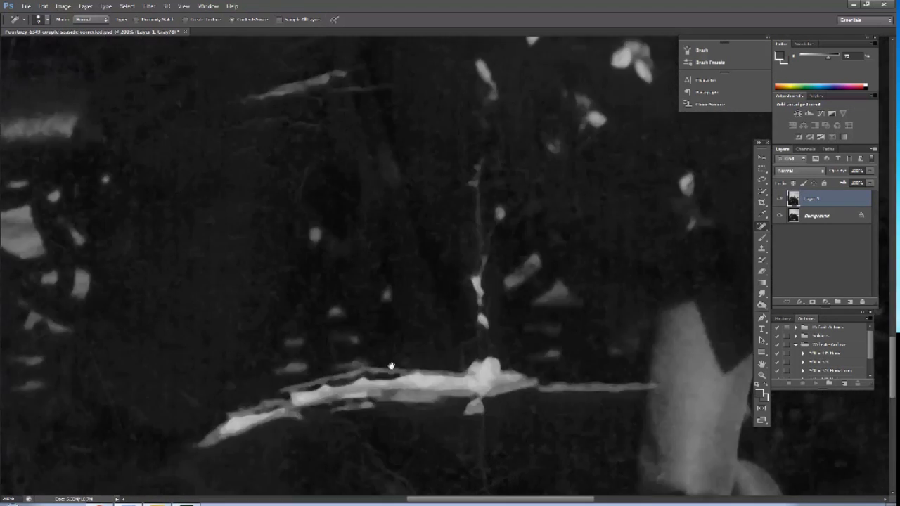
click(764, 377)
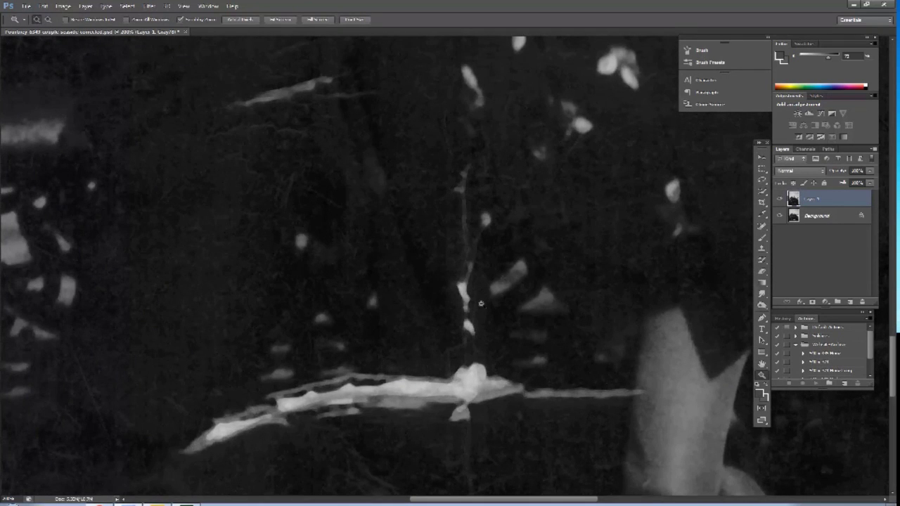
- Fit the photo on screen, then zoom in on the two faces
key(ctrl+0)
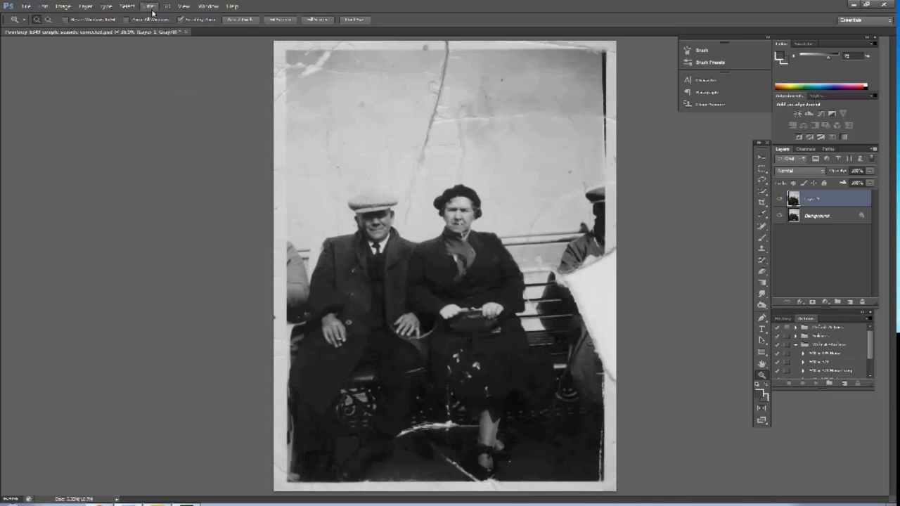
click(183, 5)
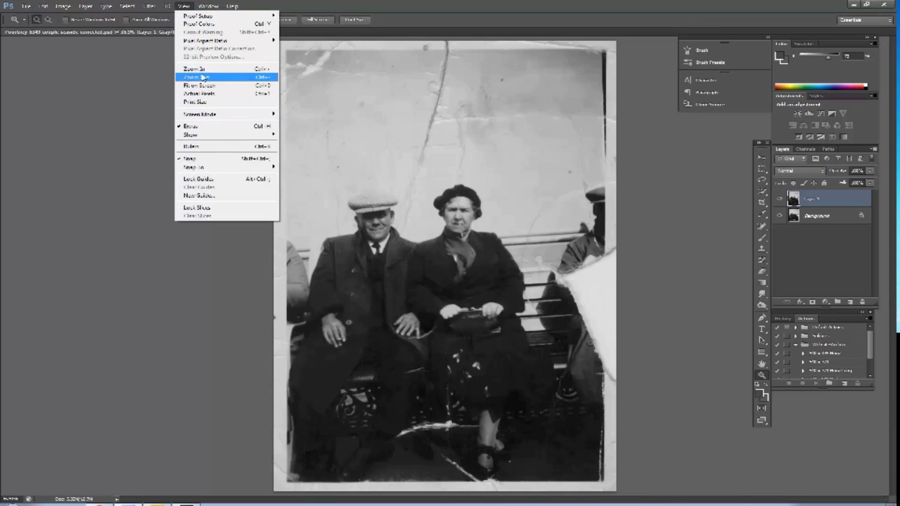
click(200, 69)
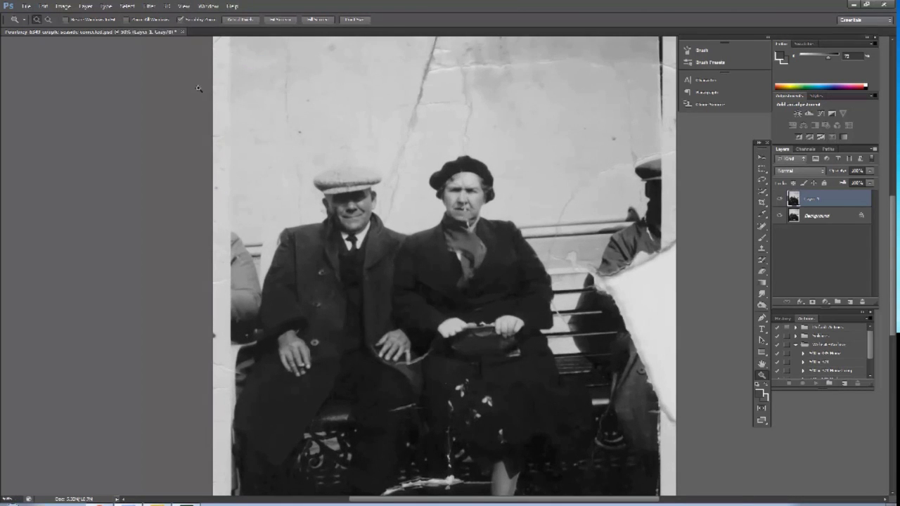
key(ctrl+plus)
key(ctrl+plus)
key(ctrl+plus)
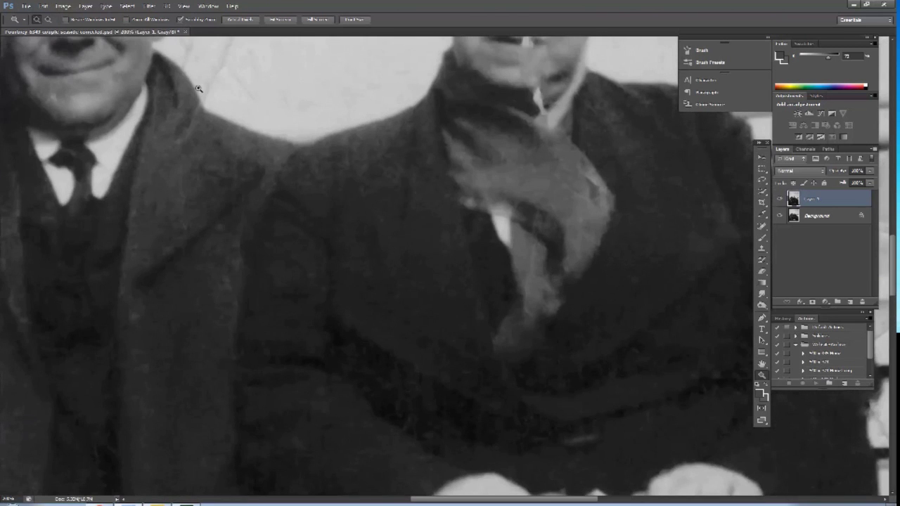
mouse_move(319, 168)
mouse_down()
mouse_move(358, 287)
mouse_move(475, 377)
mouse_up()
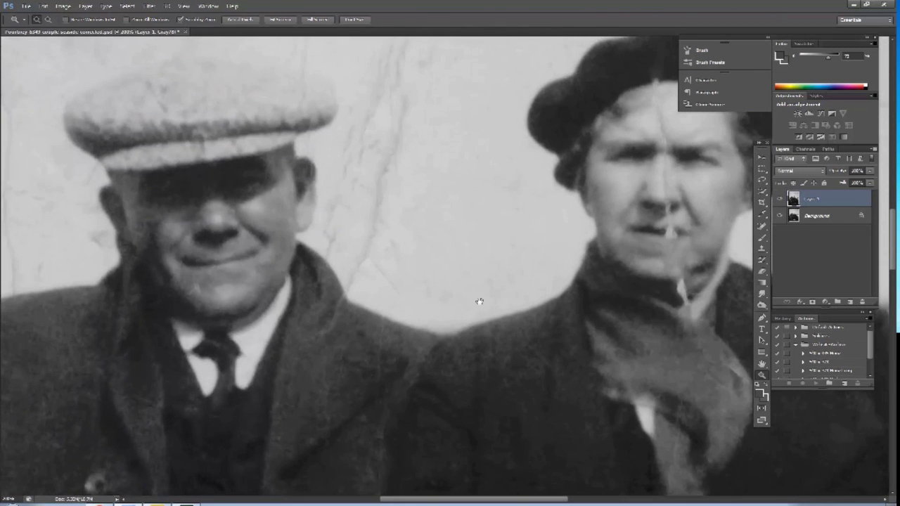
key(ctrl+plus)
- Spot-heal the creases on the woman's forehead, nose, upper lip and neck, plus the scarf spots
click(761, 226)
drag(547, 113, 544, 163)
drag(548, 204, 557, 259)
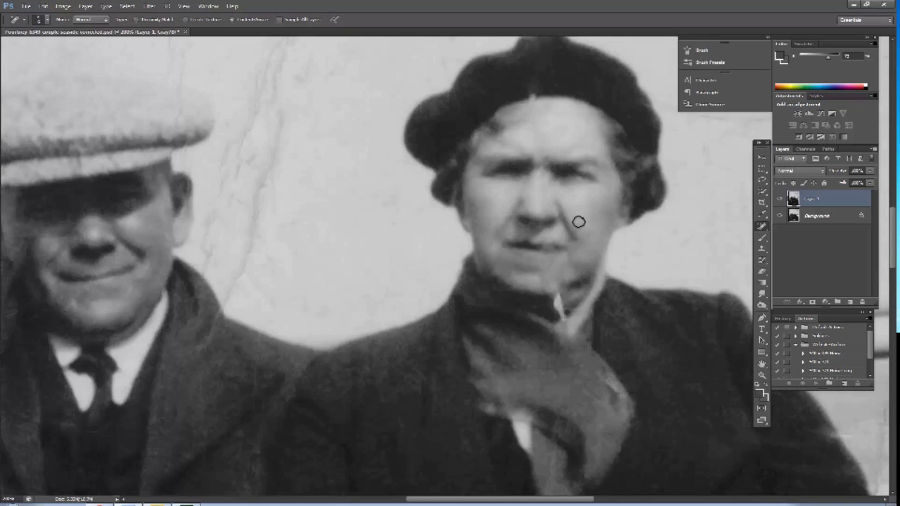
click(537, 236)
drag(549, 219, 549, 183)
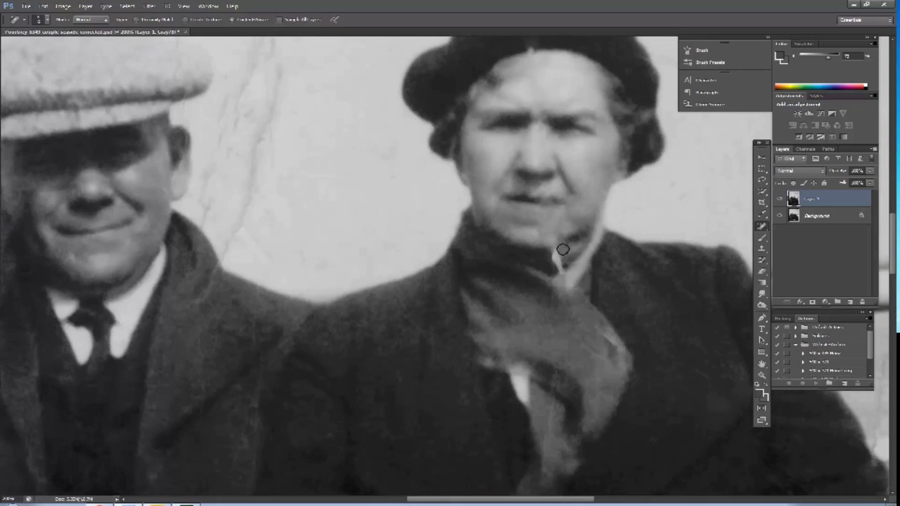
mouse_move(554, 260)
mouse_down()
mouse_move(573, 260)
mouse_move(514, 169)
mouse_move(447, 170)
mouse_up()
drag(429, 309, 420, 352)
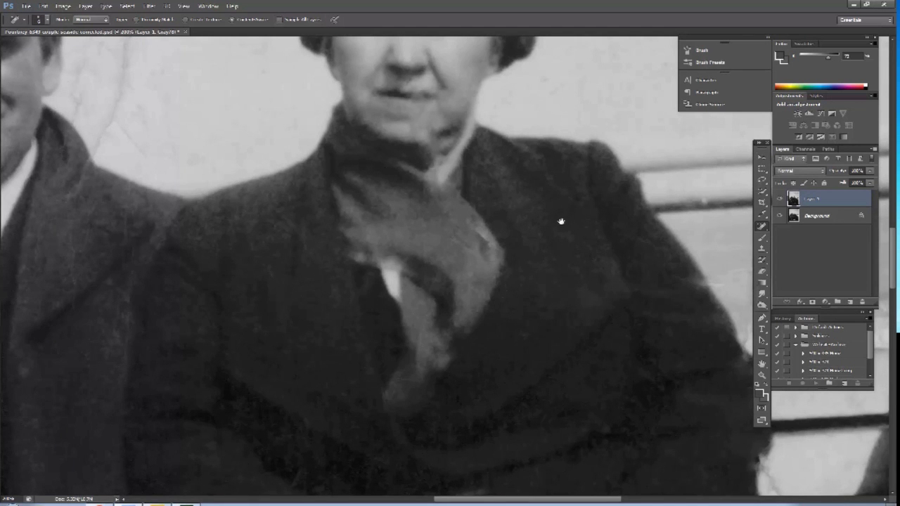
- Heal the scratches near the bench railing and beside the woman's coat, then zoom out
mouse_move(609, 188)
mouse_down()
mouse_move(442, 241)
mouse_move(494, 133)
mouse_move(333, 181)
mouse_move(397, 274)
mouse_up()
scroll(447, 236, down, 5)
drag(336, 179, 362, 211)
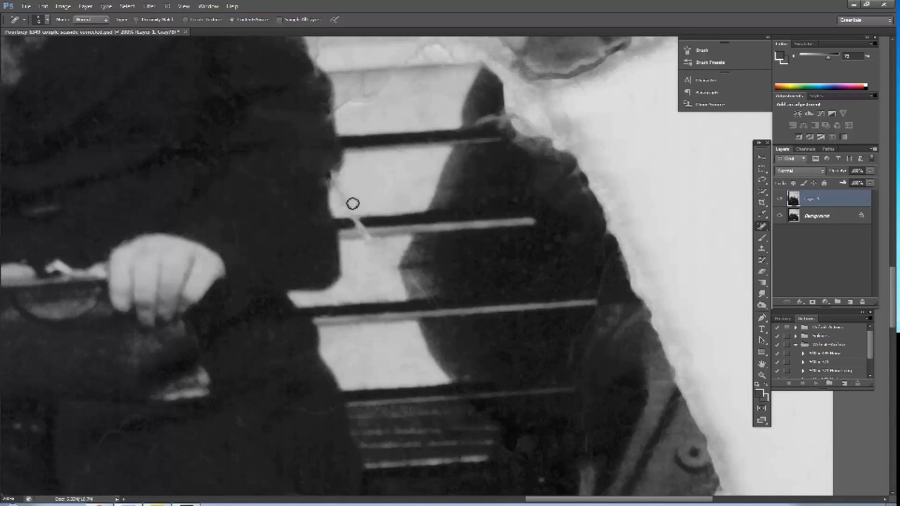
drag(425, 140, 435, 255)
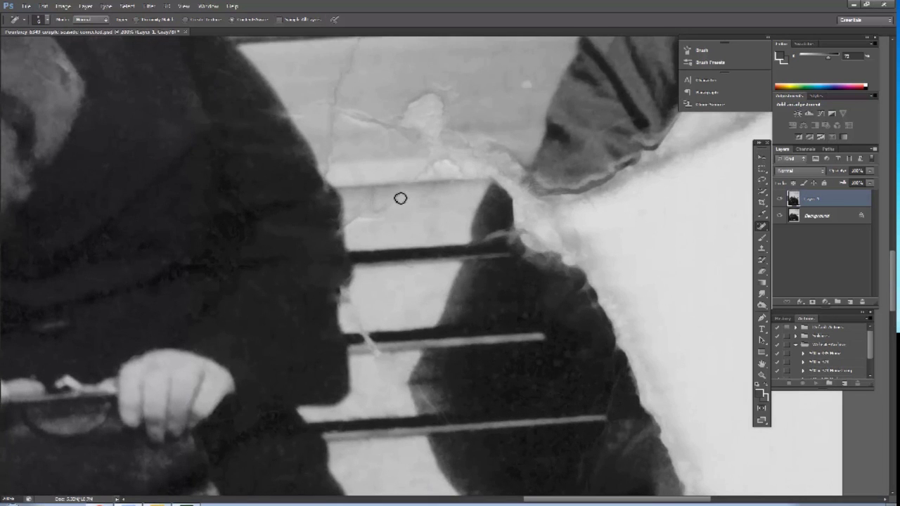
drag(372, 196, 364, 227)
mouse_move(421, 191)
mouse_down()
mouse_move(440, 206)
mouse_move(461, 201)
mouse_up()
scroll(485, 287, up, 5)
scroll(442, 341, up, 5)
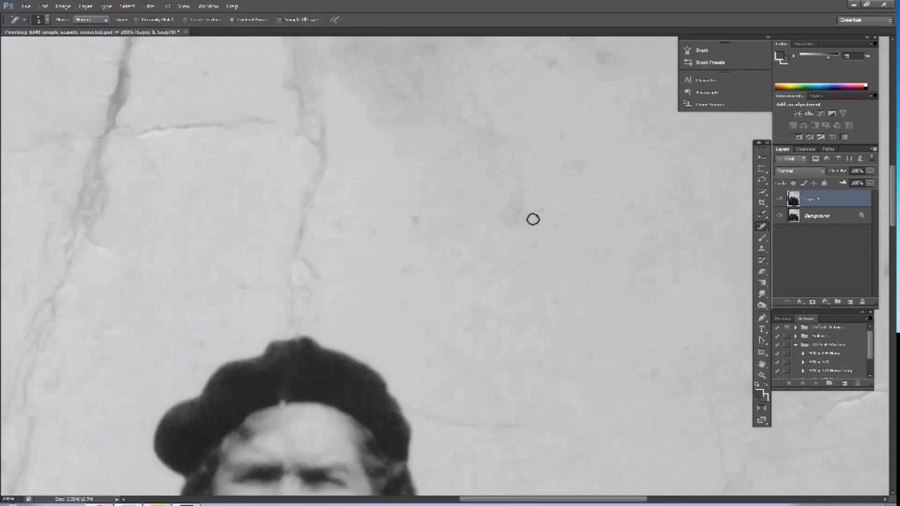
key(ctrl+minus)
key(ctrl+minus)
key(ctrl+minus)
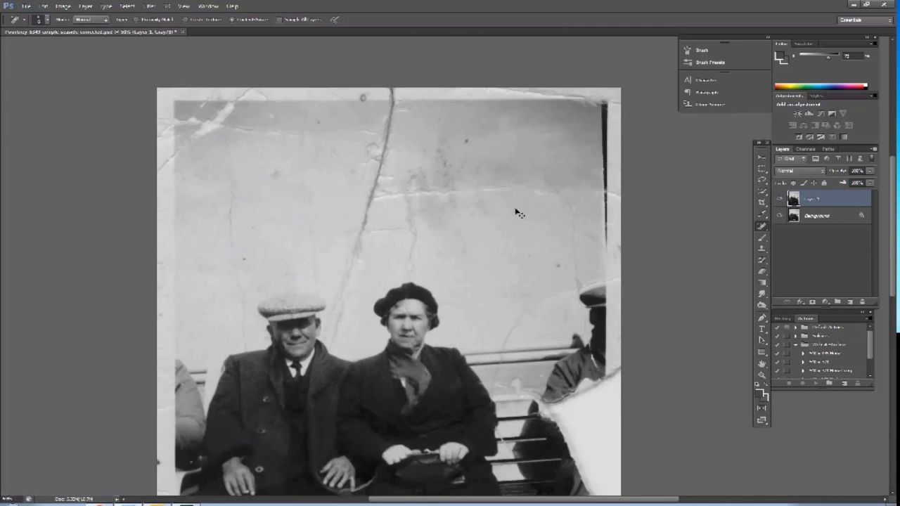
- Use the Patch tool to patch the first tear with clean fabric nearby
scroll(370, 223, down, 3)
scroll(370, 222, down, 2)
scroll(390, 224, down, 1)
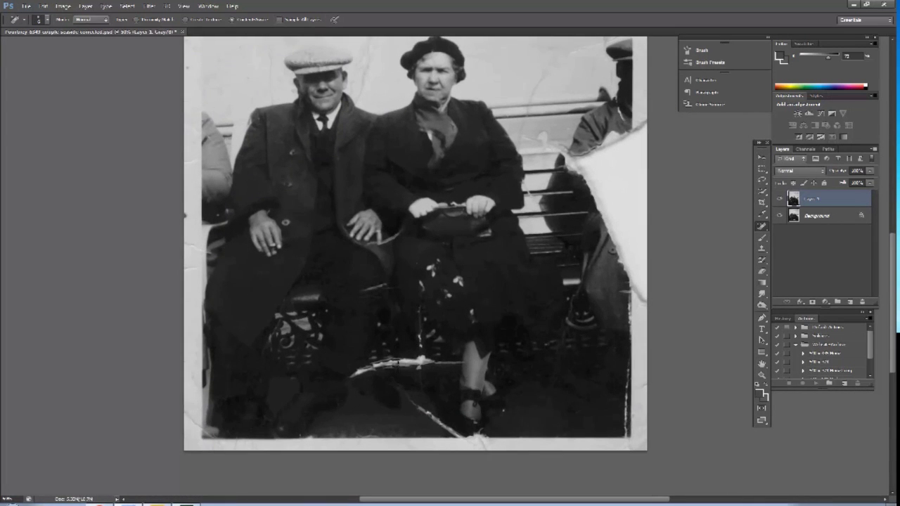
scroll(396, 354, up, 1)
scroll(395, 354, up, 1)
scroll(395, 353, up, 1)
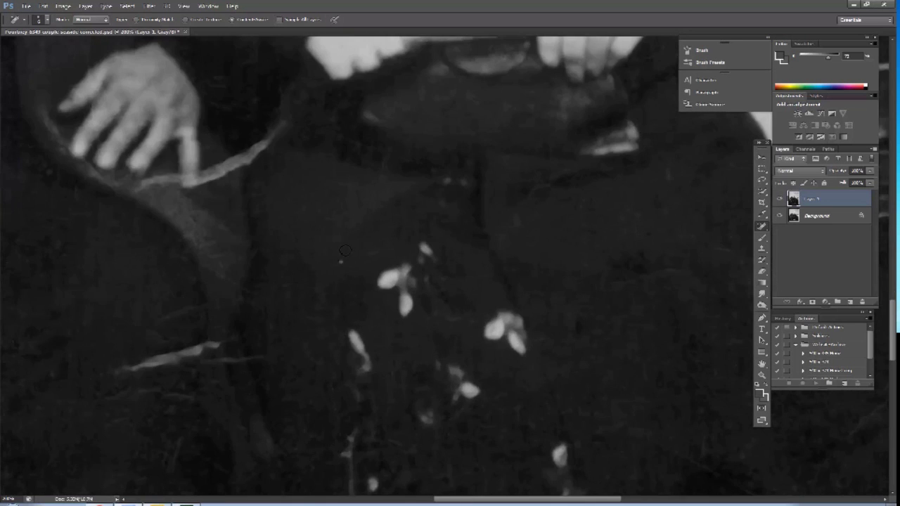
scroll(396, 354, up, 1)
scroll(454, 39, down, 2)
click(762, 227)
drag(241, 331, 276, 314)
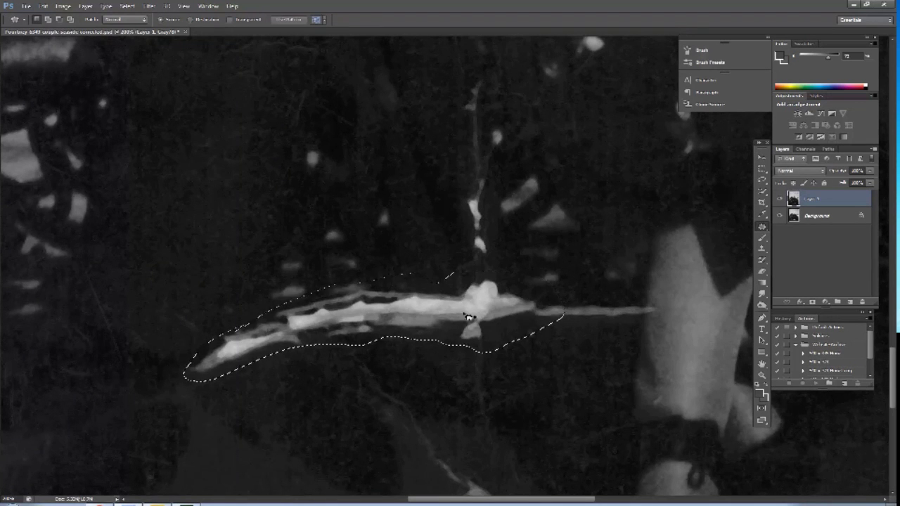
drag(472, 317, 371, 176)
key(ctrl+d)
- Patch the next bright streaks and the faint vertical streak with clean dark area
drag(573, 302, 570, 330)
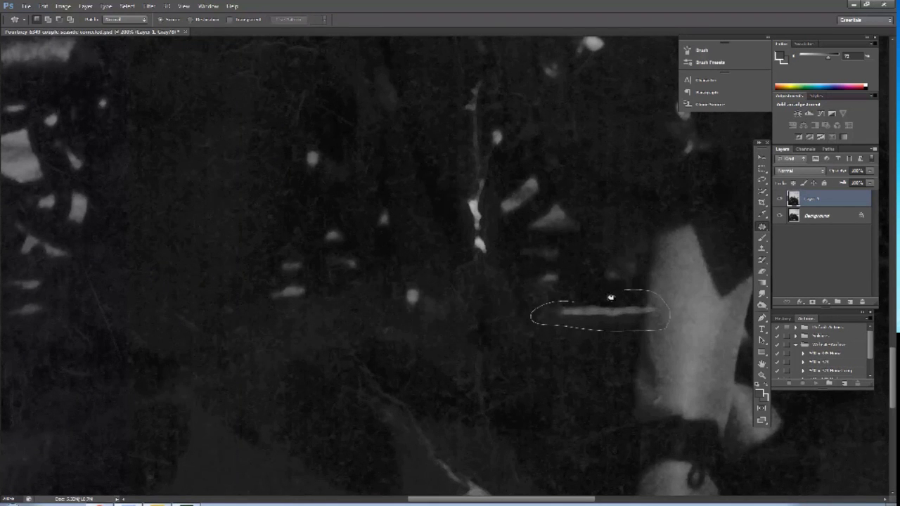
drag(610, 298, 566, 232)
key(ctrl+d)
mouse_move(496, 237)
mouse_down()
mouse_move(489, 268)
mouse_move(495, 241)
mouse_up()
drag(495, 199, 483, 123)
key(ctrl+d)
drag(490, 286, 506, 399)
mouse_move(495, 217)
mouse_down()
mouse_move(502, 231)
mouse_move(578, 271)
mouse_up()
key(ctrl+d)
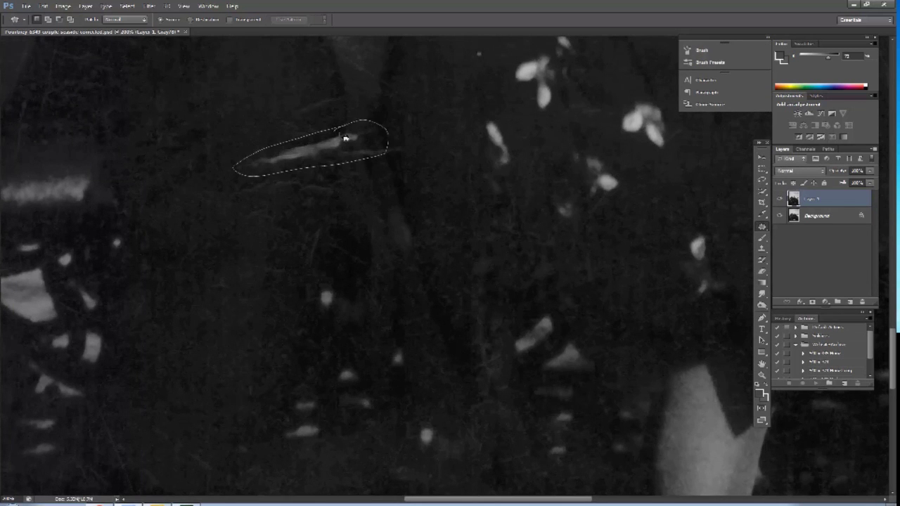
- Patch the bright streaks on the skirt and along the ornament's left edge
drag(349, 169, 349, 229)
mouse_move(297, 181)
mouse_down()
mouse_move(358, 181)
mouse_move(351, 219)
mouse_up()
key(ctrl+d)
drag(344, 259, 599, 252)
drag(270, 144, 281, 134)
drag(316, 168, 421, 175)
key(ctrl+d)
drag(235, 201, 232, 176)
mouse_move(490, 264)
mouse_down()
mouse_move(476, 249)
mouse_move(479, 161)
mouse_up()
drag(188, 103, 426, 211)
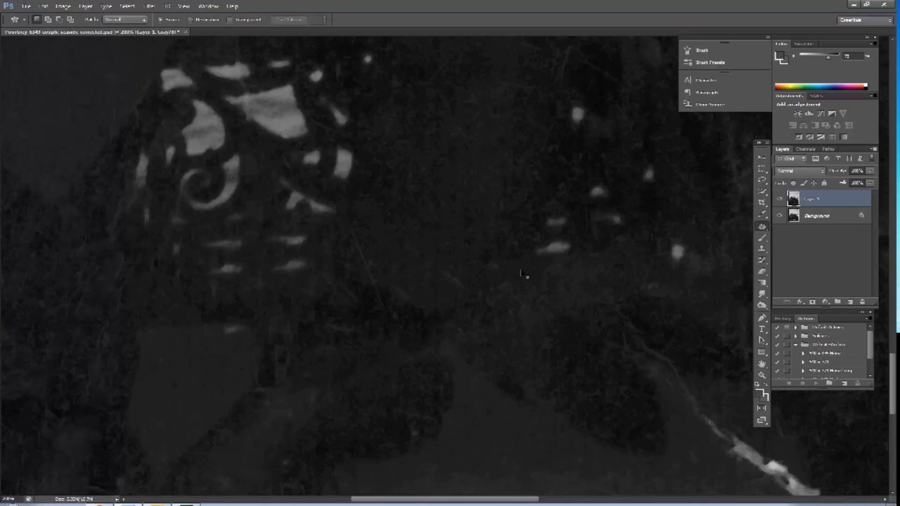
- Patch the upper and lower parts of the diagonal streak near the bottom
key(ctrl+minus)
key(ctrl+minus)
key(ctrl+plus)
key(ctrl+plus)
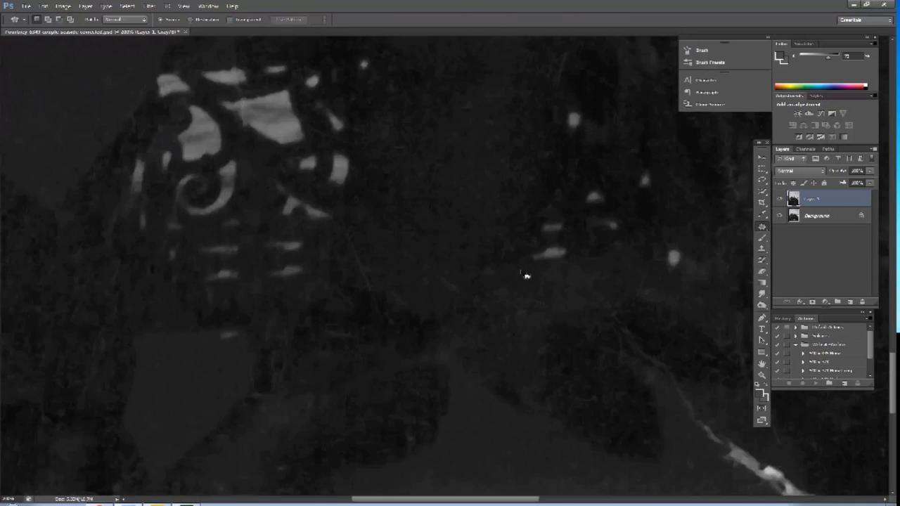
drag(502, 342, 301, 220)
drag(425, 211, 412, 207)
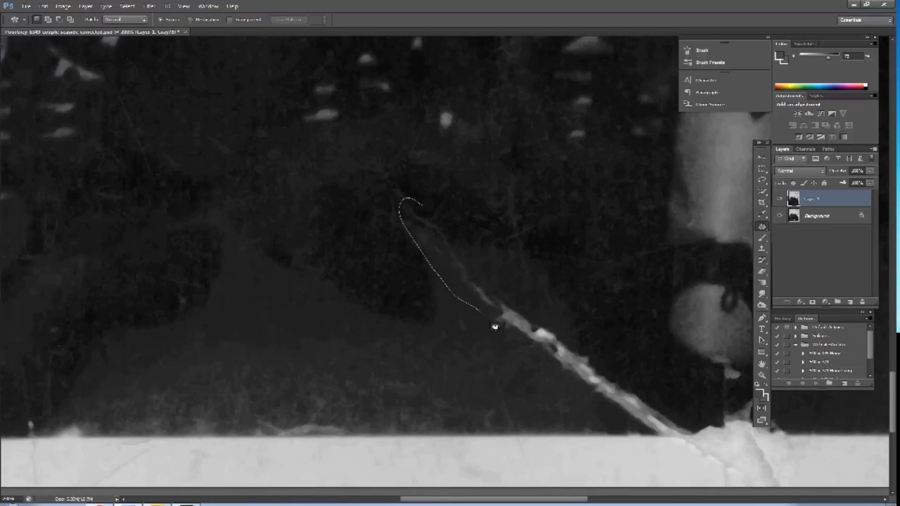
drag(443, 260, 272, 317)
key(ctrl+d)
mouse_move(521, 315)
mouse_down()
mouse_move(539, 367)
mouse_move(667, 444)
mouse_move(689, 414)
mouse_move(523, 314)
mouse_move(368, 330)
mouse_up()
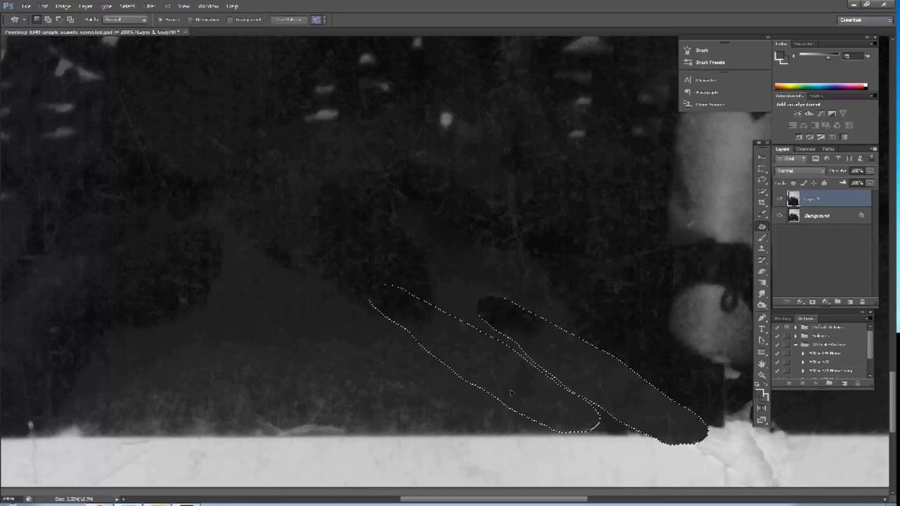
key(ctrl+d)
- Patch the bright tear along the chair edge
mouse_move(565, 286)
mouse_down()
mouse_move(482, 356)
mouse_move(466, 213)
mouse_move(498, 258)
mouse_move(426, 405)
mouse_up()
scroll(497, 260, down, 1)
scroll(496, 260, up, 1)
scroll(494, 255, up, 1)
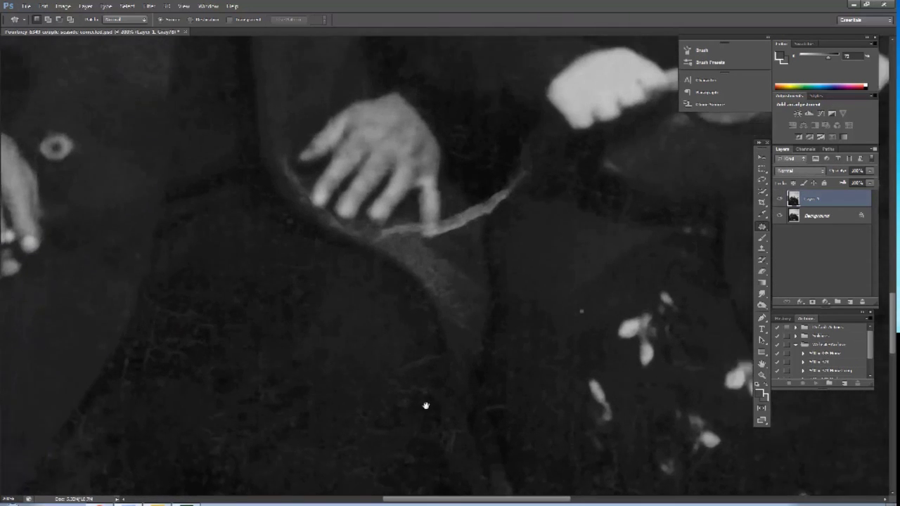
mouse_move(492, 234)
mouse_down()
mouse_move(462, 275)
mouse_move(562, 207)
mouse_move(464, 271)
mouse_up()
key(ctrl+d)
drag(399, 296, 431, 261)
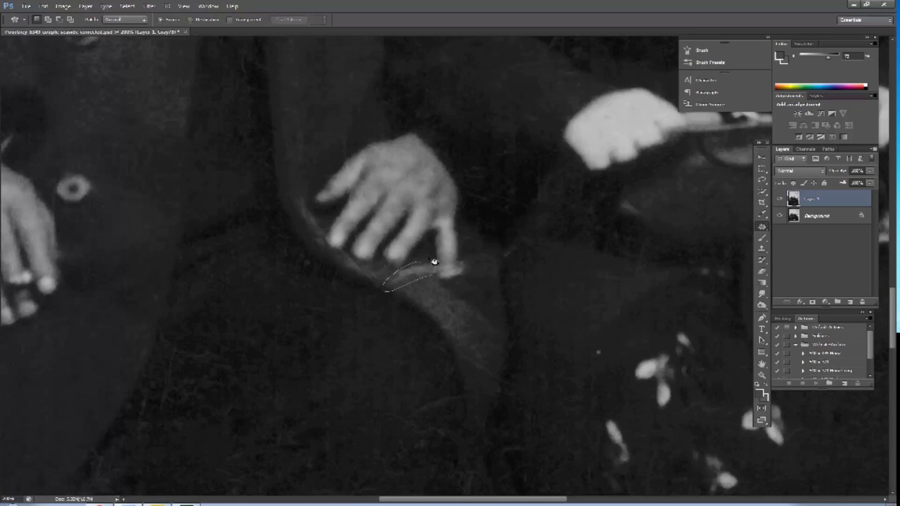
key(ctrl+d)
- Patch two small bright spots, then zoom out to see the whole couple
drag(522, 242, 509, 254)
key(ctrl+d)
drag(599, 345, 589, 383)
key(ctrl+d)
key(ctrl+minus)
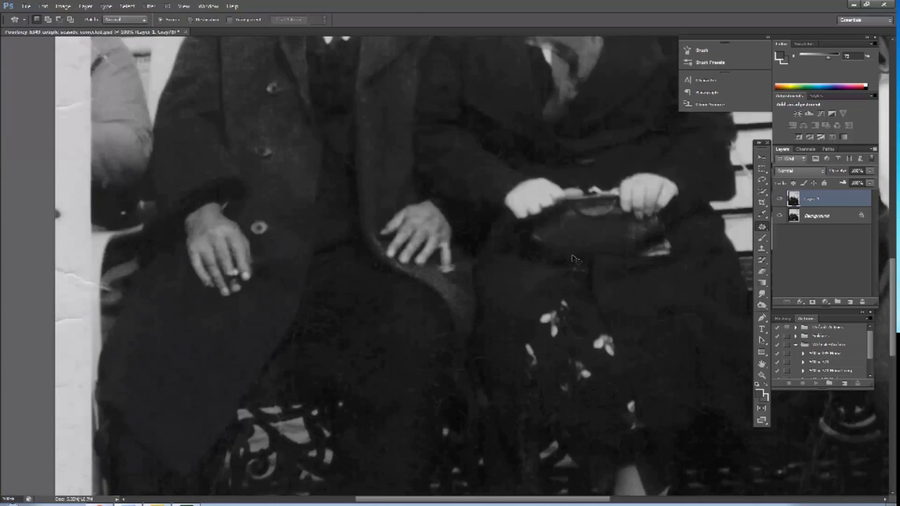
key(ctrl+minus)
key(ctrl+minus)
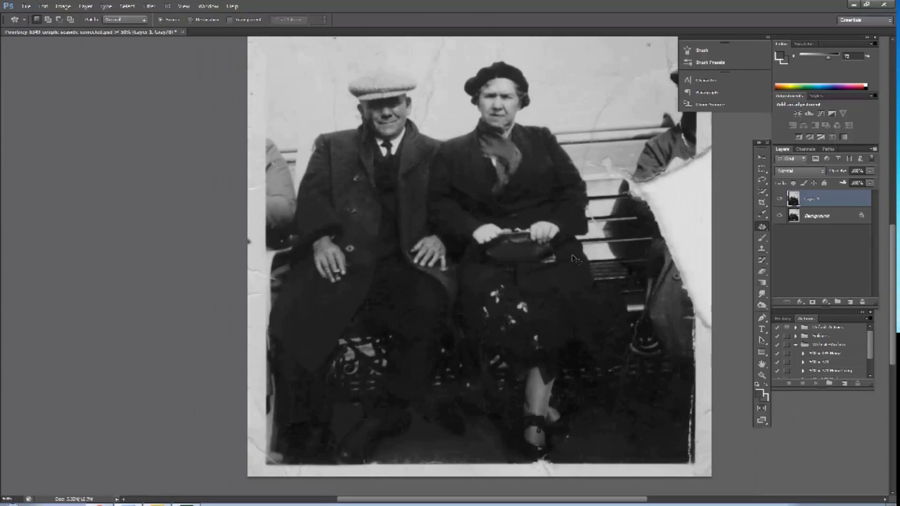
- Zoom in on the lower photo and outline the dark spots around the flowered skirt
key(ctrl+plus)
key(ctrl+plus)
drag(422, 321, 420, 194)
drag(591, 305, 632, 312)
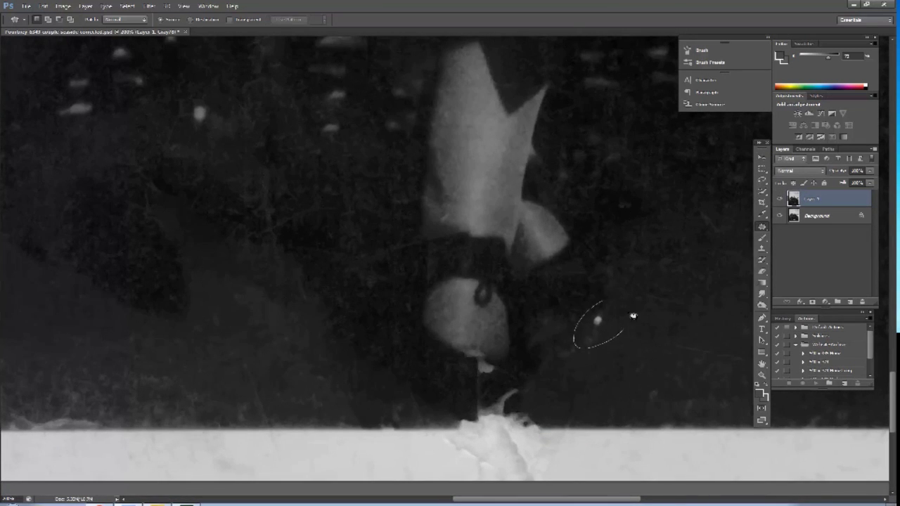
drag(482, 355, 521, 379)
mouse_move(434, 355)
mouse_down()
mouse_move(387, 330)
mouse_move(412, 362)
mouse_up()
click(485, 357)
drag(485, 357, 472, 352)
click(534, 377)
mouse_move(509, 383)
mouse_down()
mouse_move(449, 417)
mouse_move(564, 411)
mouse_move(566, 420)
mouse_up()
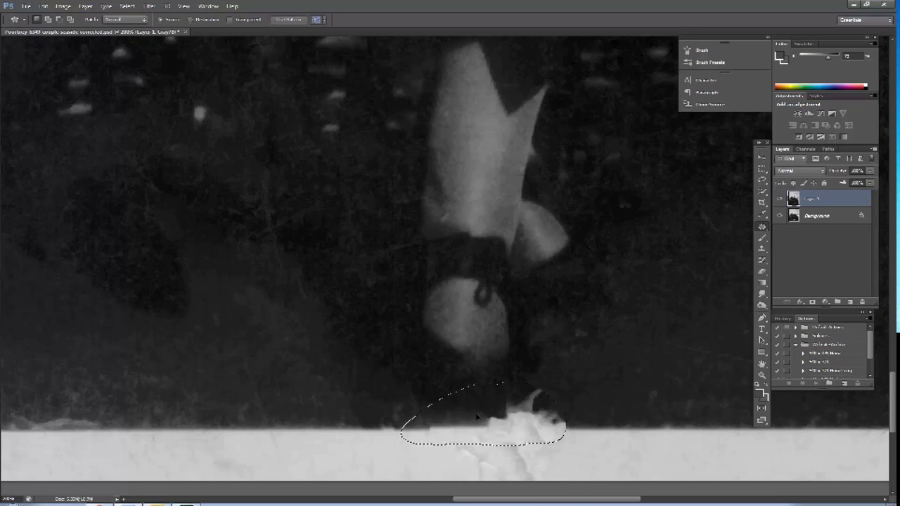
drag(292, 379, 350, 421)
click(321, 382)
- Patch the white streaks along the photo's right edge with the darker area beside them
mouse_move(665, 351)
mouse_down()
mouse_move(376, 357)
mouse_move(322, 377)
mouse_up()
mouse_move(562, 310)
mouse_down()
mouse_move(583, 235)
mouse_move(607, 370)
mouse_up()
drag(622, 301, 620, 207)
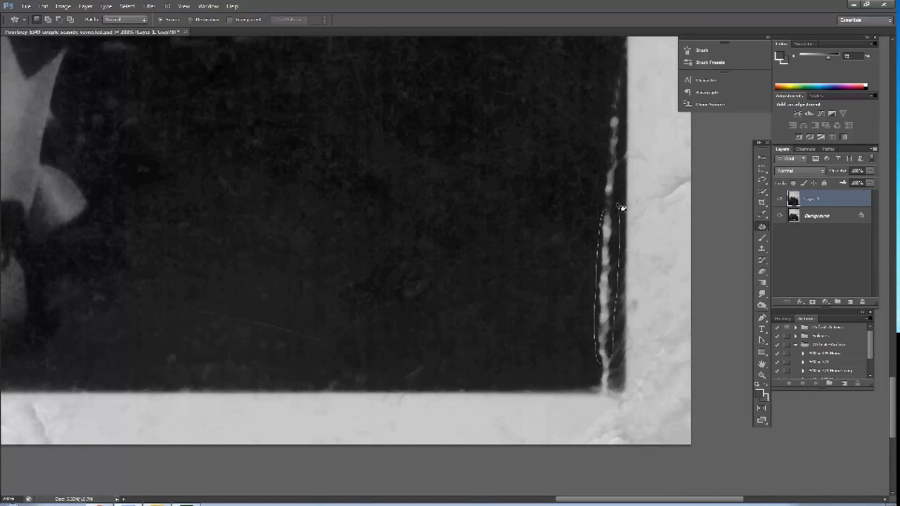
drag(605, 281, 540, 281)
key(ctrl+d)
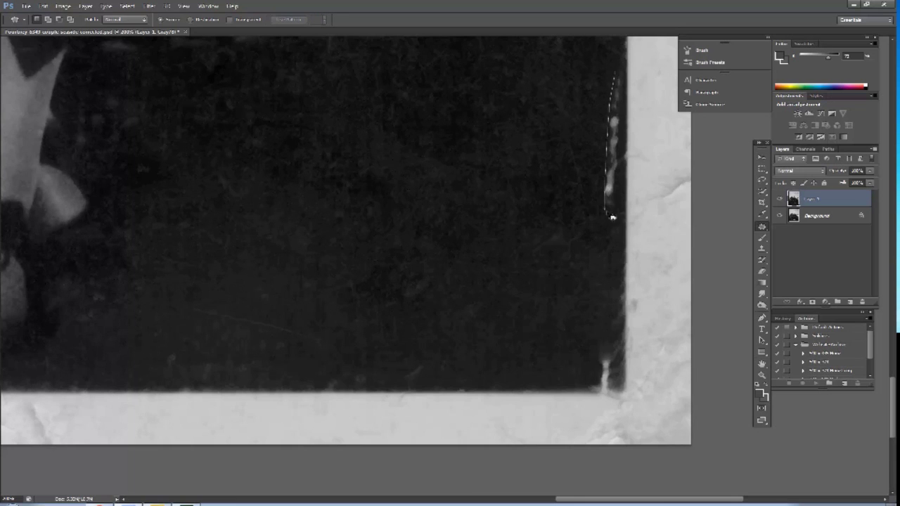
drag(614, 115, 618, 66)
drag(603, 107, 580, 107)
key(ctrl+d)
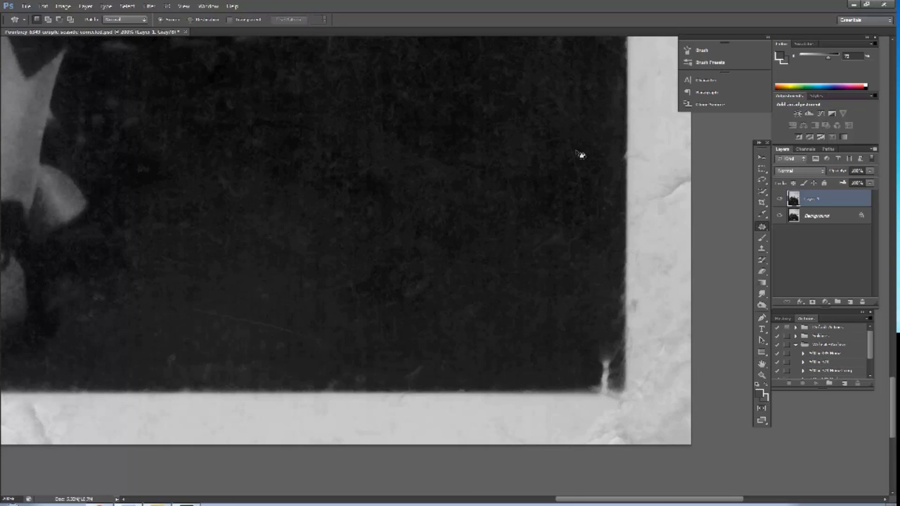
mouse_move(607, 342)
mouse_down()
mouse_move(612, 410)
mouse_move(622, 372)
mouse_move(608, 361)
mouse_move(511, 361)
mouse_up()
key(ctrl+d)
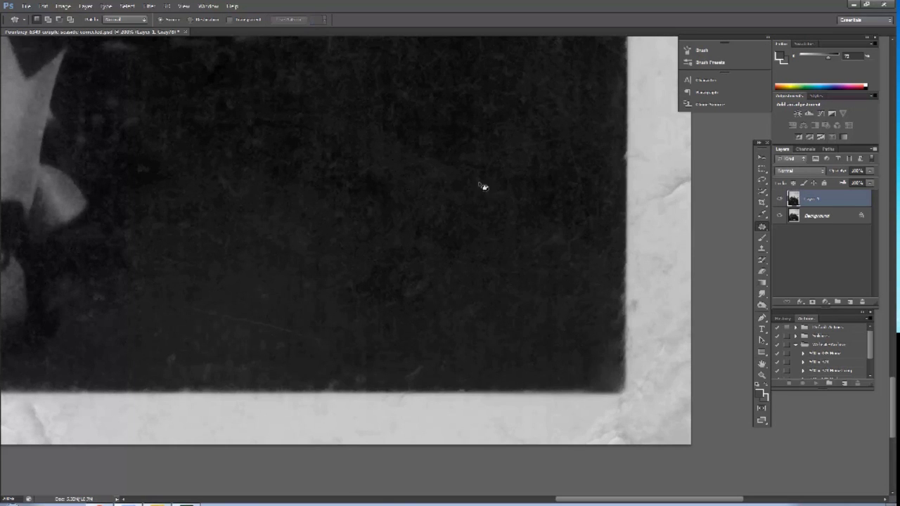
- Patch the light streak on the pole and the small areas beside it
scroll(488, 239, up, 10)
scroll(494, 293, up, 5)
mouse_move(492, 148)
mouse_down()
mouse_move(488, 271)
mouse_move(492, 144)
mouse_move(576, 267)
mouse_up()
key(ctrl+d)
mouse_move(458, 305)
mouse_down()
mouse_move(453, 320)
mouse_move(369, 341)
mouse_up()
key(ctrl+d)
scroll(424, 346, up, 2)
drag(649, 348, 583, 364)
- Patch two cracks on the wall near the woman's face with clean wall
mouse_move(170, 180)
mouse_down()
mouse_move(465, 117)
mouse_move(526, 145)
mouse_move(473, 345)
mouse_up()
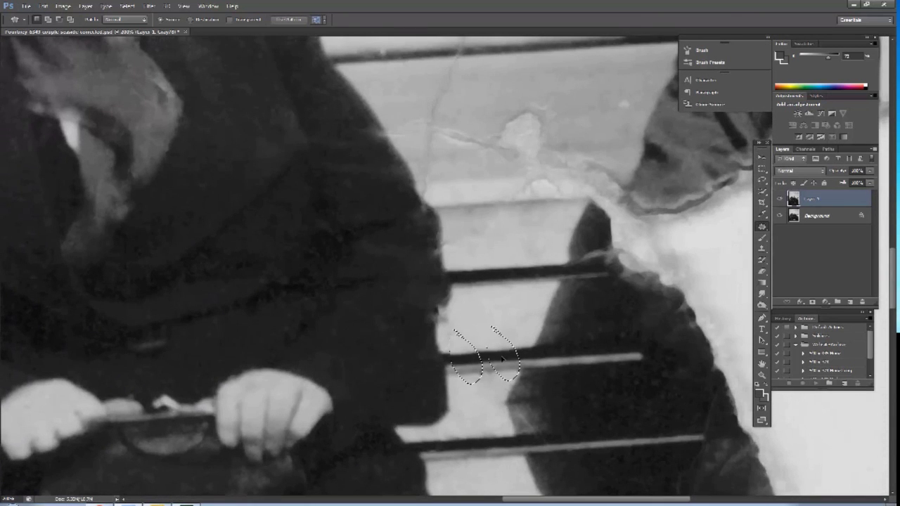
mouse_move(506, 233)
mouse_down()
mouse_move(437, 440)
mouse_move(457, 365)
mouse_move(365, 297)
mouse_move(402, 208)
mouse_move(400, 228)
mouse_move(422, 241)
mouse_up()
mouse_move(313, 178)
mouse_down()
mouse_move(287, 215)
mouse_move(425, 210)
mouse_move(316, 179)
mouse_up()
drag(370, 201, 430, 162)
key(ctrl+d)
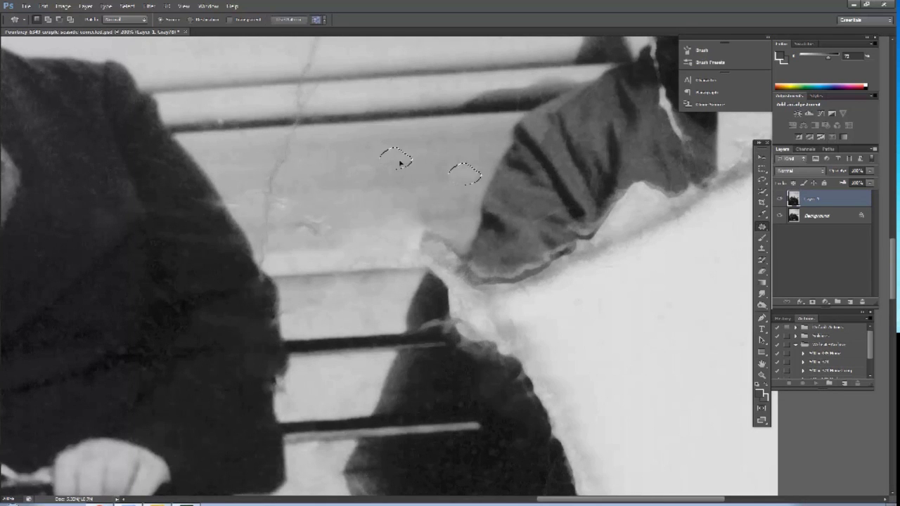
drag(312, 209, 309, 210)
scroll(422, 190, left, 3)
drag(414, 210, 474, 187)
key(ctrl+d)
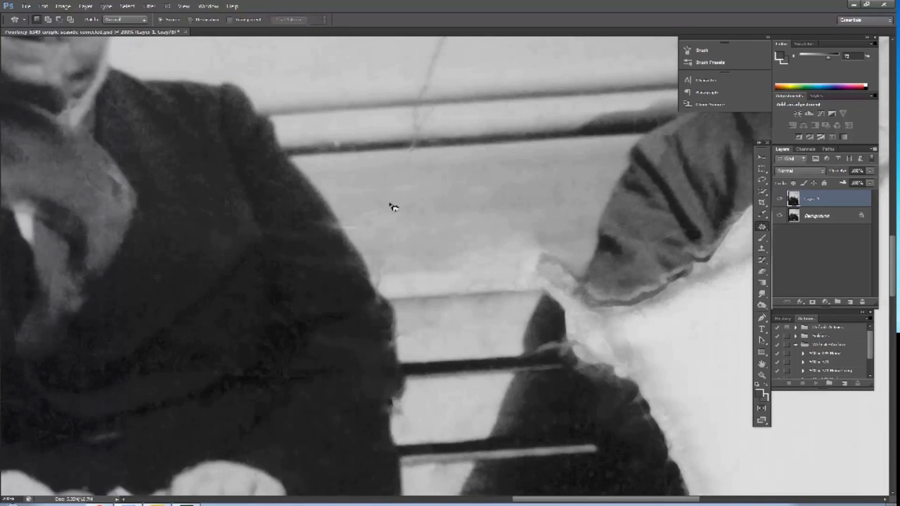
- Patch the thin crescents and another damaged stretch of wall with clean texture
mouse_move(344, 242)
mouse_down()
mouse_move(356, 202)
mouse_move(396, 213)
mouse_up()
key(ctrl+d)
key(ctrl+d)
mouse_move(402, 260)
mouse_down()
mouse_move(388, 265)
mouse_move(386, 245)
mouse_up()
key(ctrl+d)
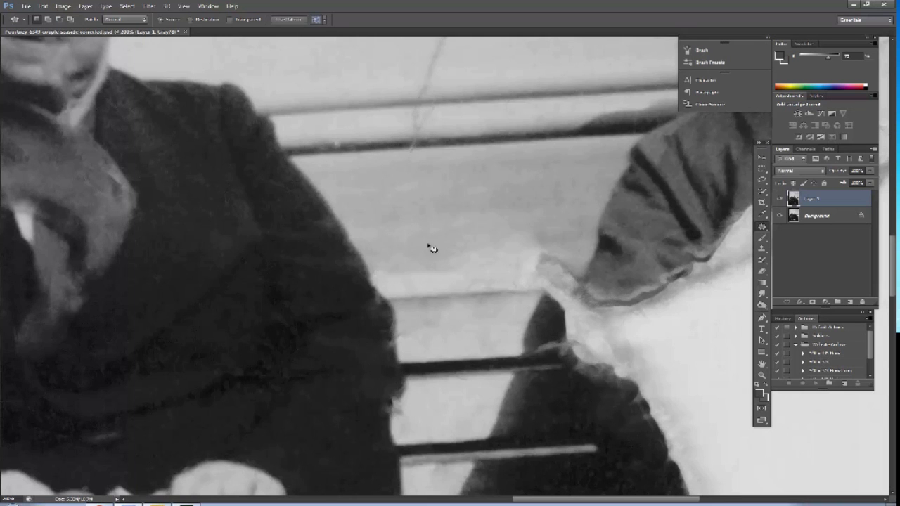
key(ctrl+minus)
mouse_move(472, 235)
mouse_down()
mouse_move(499, 278)
mouse_move(550, 273)
mouse_up()
key(ctrl+d)
scroll(552, 227, up, 3)
mouse_move(495, 231)
mouse_down()
mouse_move(500, 236)
mouse_move(398, 277)
mouse_up()
- Patch the crack beside the man on the right and the dark wall spot
key(ctrl+d)
scroll(550, 251, right, 5)
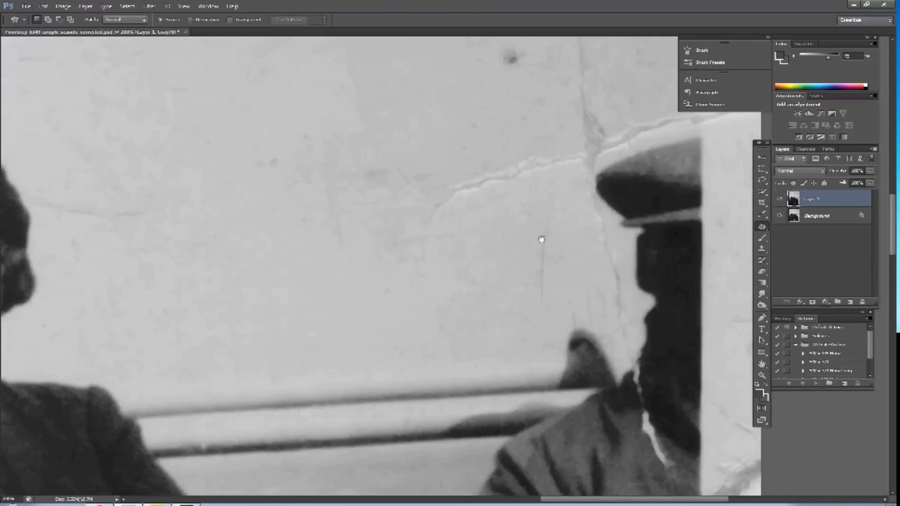
mouse_move(520, 179)
mouse_down()
mouse_move(442, 264)
mouse_move(528, 175)
mouse_move(412, 315)
mouse_up()
key(ctrl+d)
mouse_move(505, 73)
mouse_down()
mouse_move(490, 145)
mouse_move(447, 241)
mouse_up()
key(ctrl+d)
- Patch the dark marks on the sleeve at the photo's left side
scroll(290, 218, left, 3)
scroll(354, 194, left, 4)
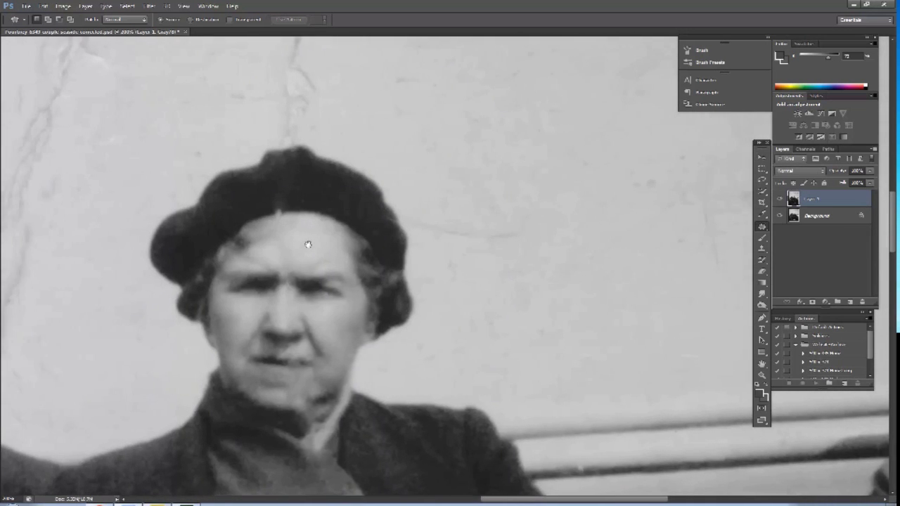
scroll(307, 245, left, 4)
scroll(276, 251, left, 3)
scroll(356, 199, left, 4)
scroll(431, 257, down, 3)
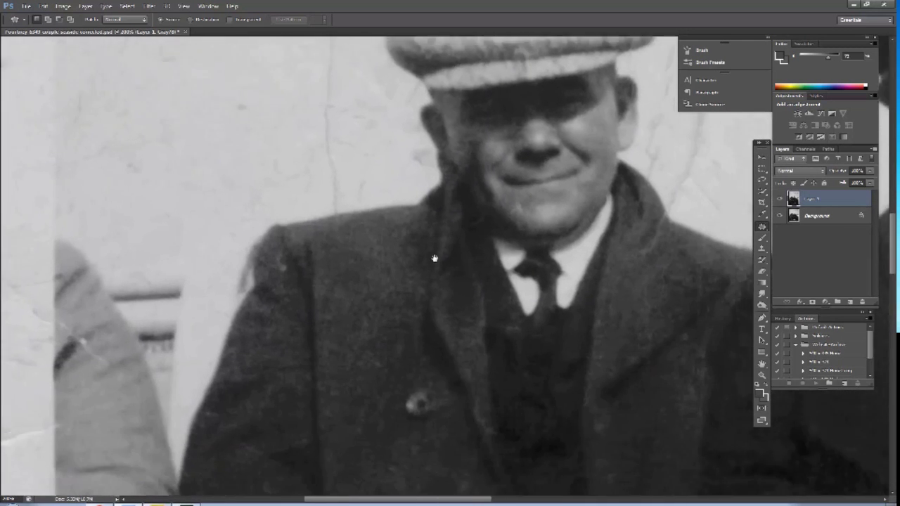
scroll(162, 234, down, 1)
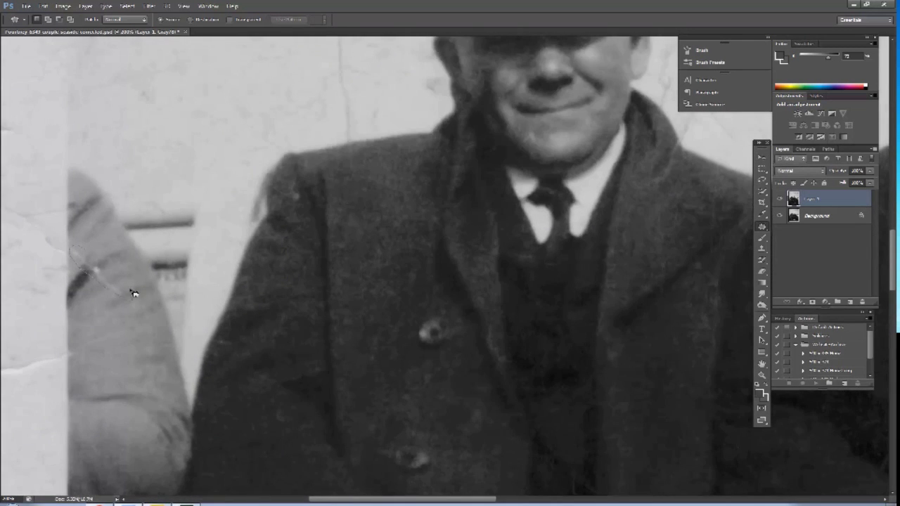
drag(134, 293, 65, 260)
key(ctrl+d)
drag(80, 355, 115, 358)
key(ctrl+d)
- Zoom out to check the whole retouched photo, then zoom in on the man's face
key(ctrl+minus)
key(ctrl+minus)
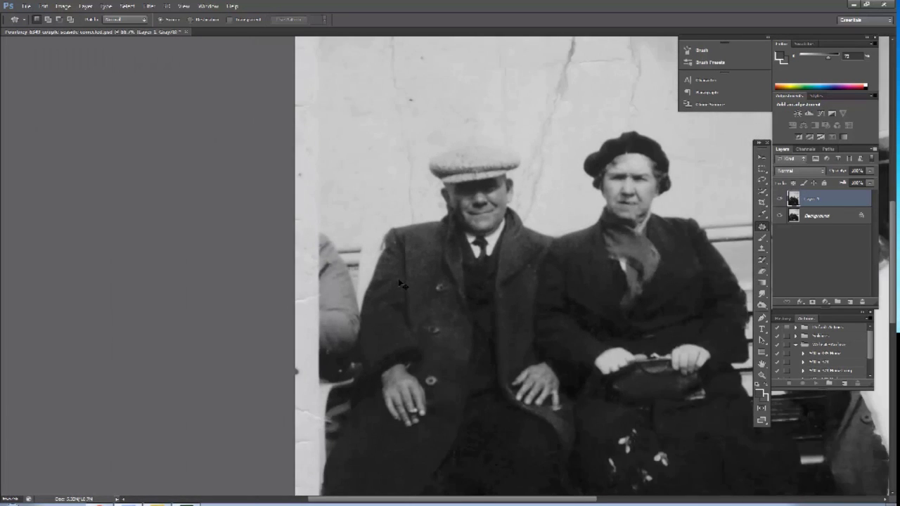
key(ctrl+minus)
key(ctrl+minus)
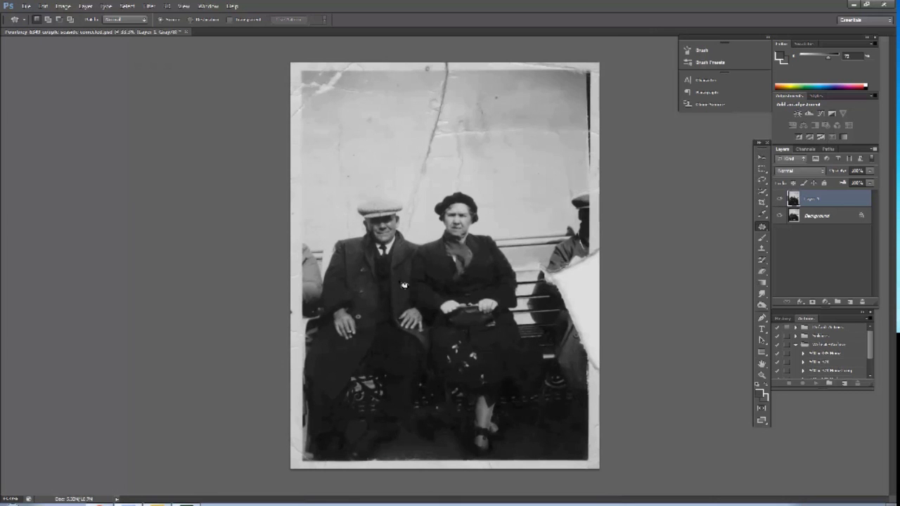
key(ctrl+plus)
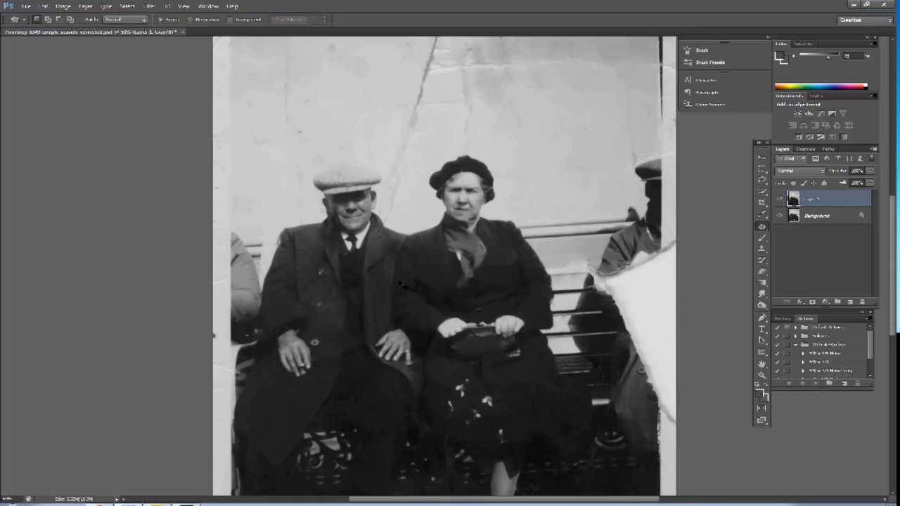
scroll(443, 270, up, 3)
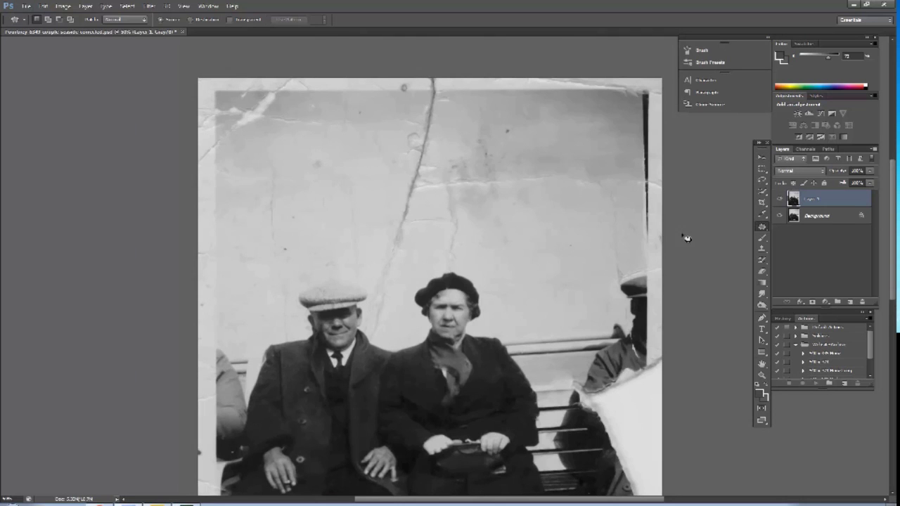
click(26, 5)
click(106, 120)
click(761, 375)
click(303, 373)
- Start a Pen path along the top edge of the man's arm toward his shoulder
drag(236, 339, 411, 283)
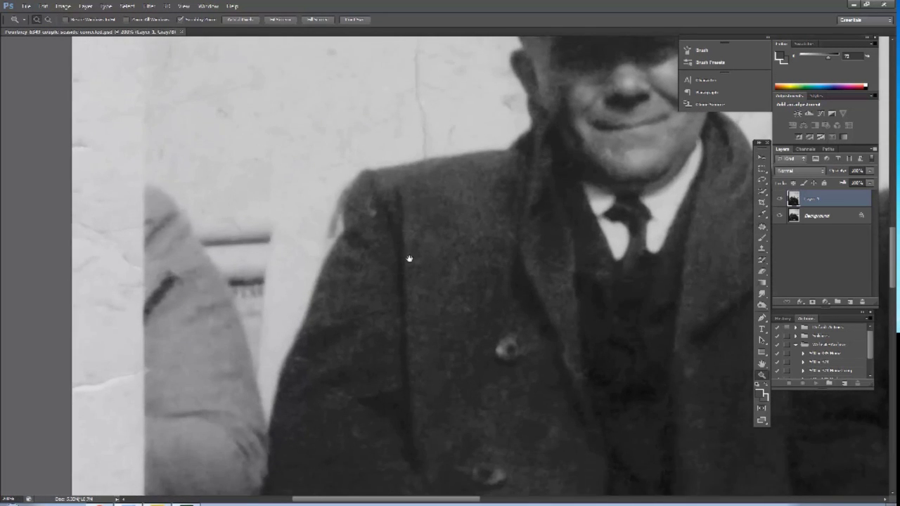
key(p)
click(138, 188)
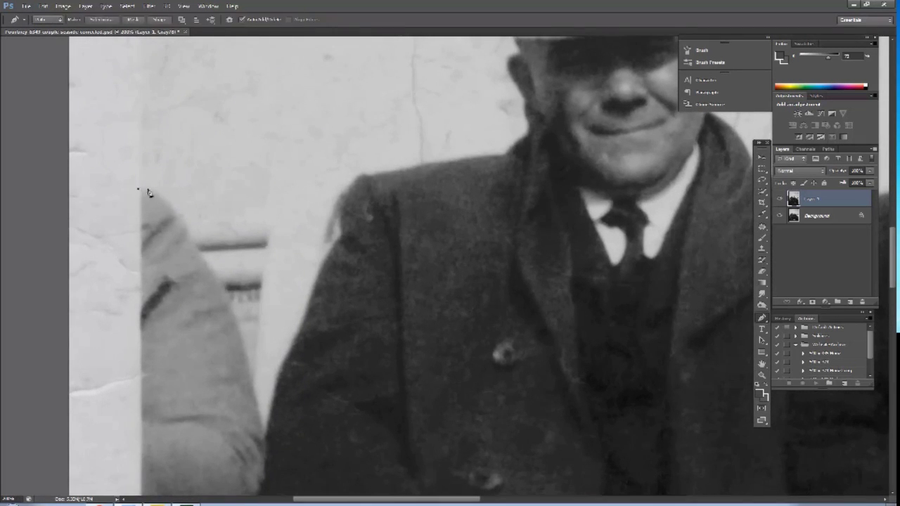
drag(173, 209, 183, 223)
drag(247, 221, 261, 220)
- Continue the path over the man's cap and head toward the woman's head
mouse_move(510, 158)
mouse_down()
mouse_move(492, 258)
mouse_move(462, 272)
mouse_move(491, 273)
mouse_up()
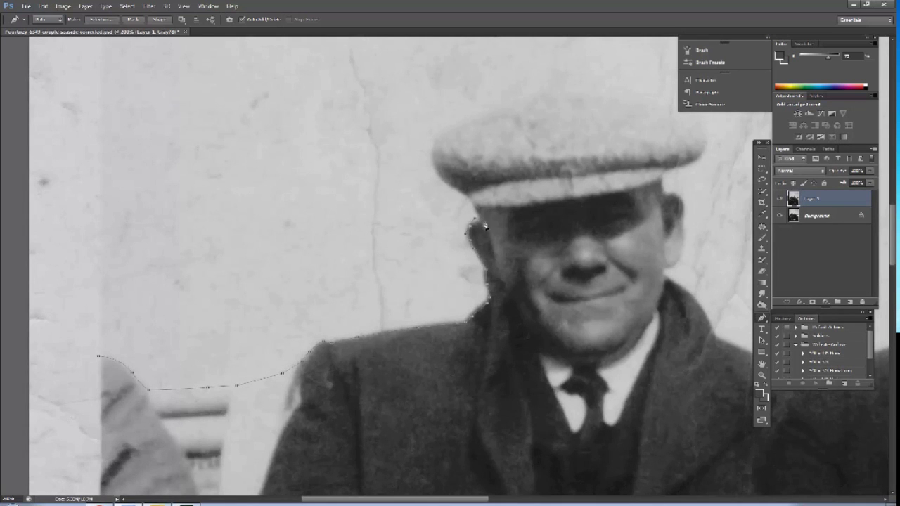
drag(493, 205, 530, 243)
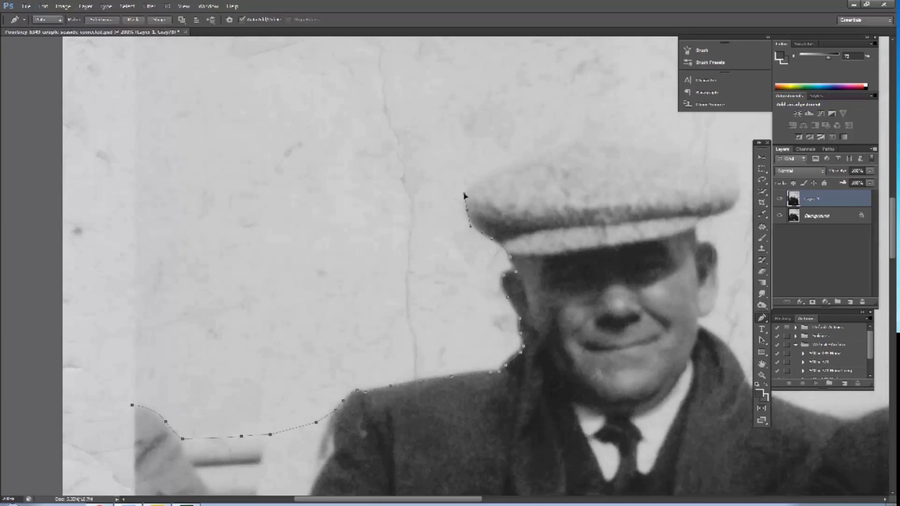
mouse_move(536, 185)
mouse_down()
mouse_move(502, 248)
mouse_move(537, 215)
mouse_move(611, 217)
mouse_up()
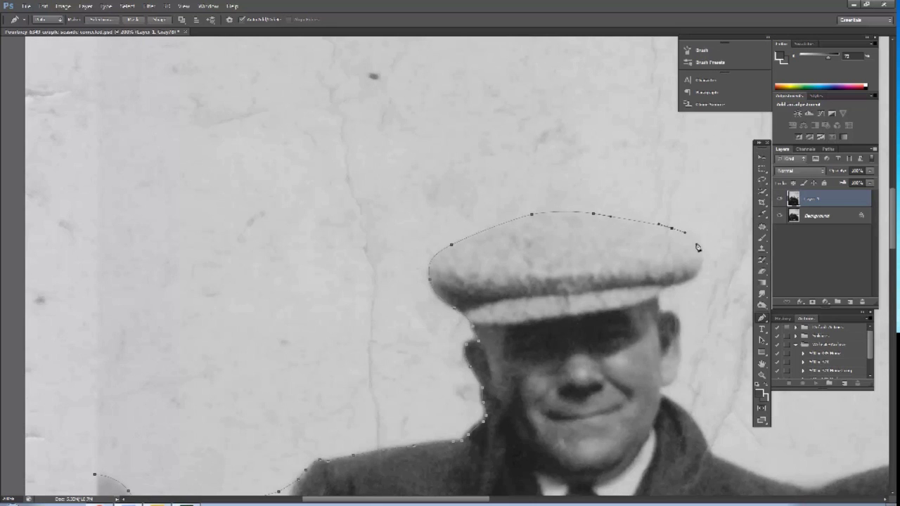
drag(703, 255, 703, 264)
drag(670, 393, 631, 311)
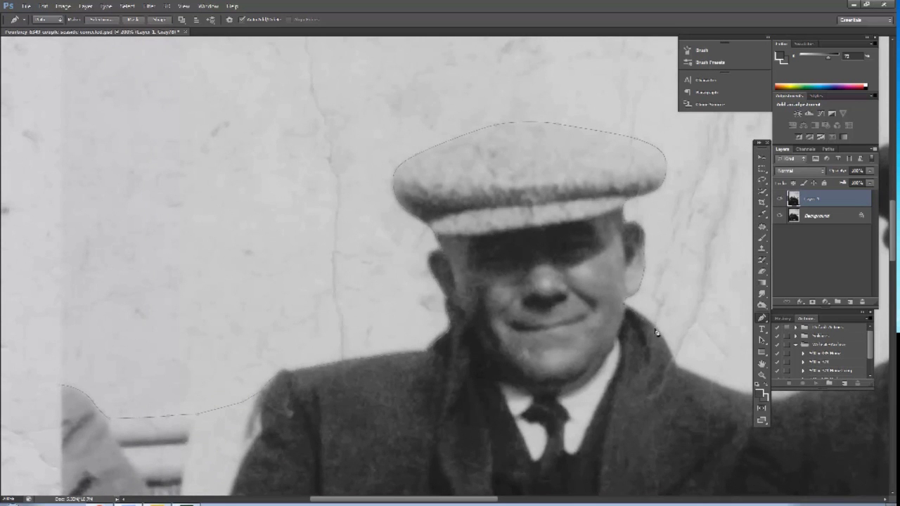
drag(665, 345, 593, 321)
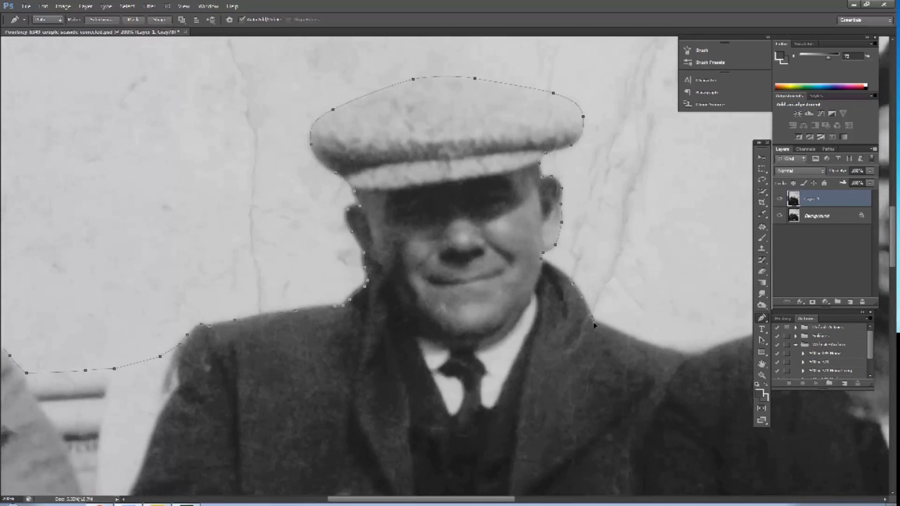
drag(650, 346, 589, 362)
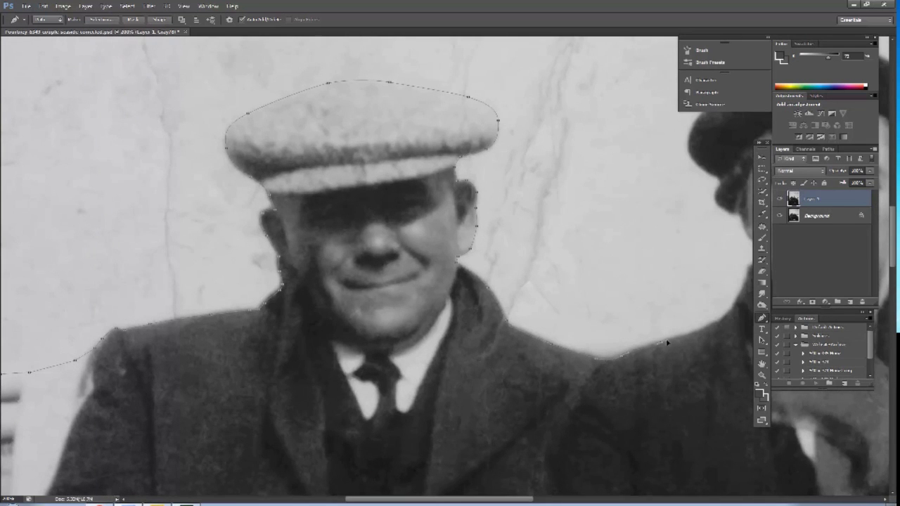
drag(708, 334, 476, 353)
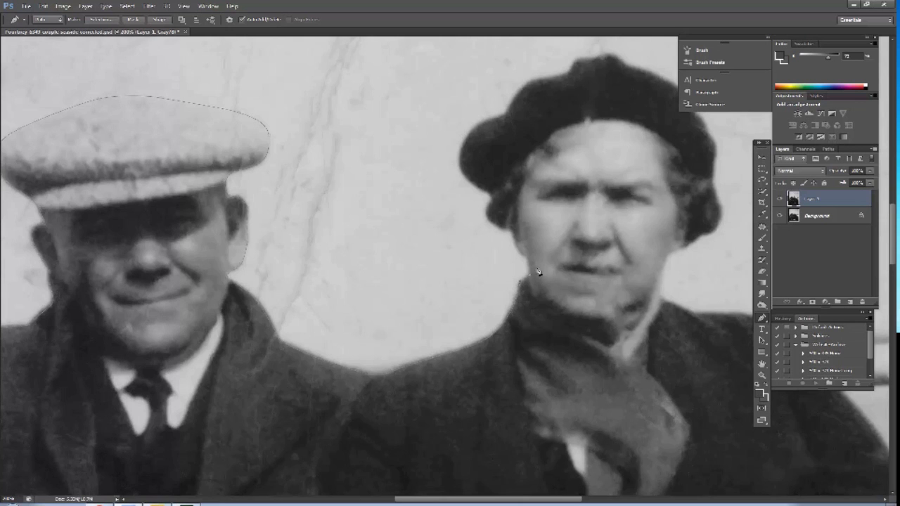
scroll(538, 272, up, 2)
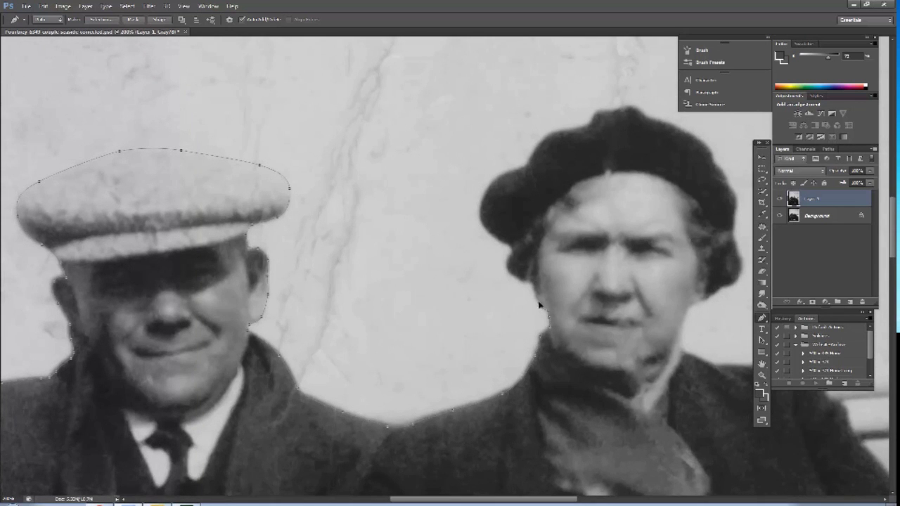
- Trace the path up the woman's hair and along the top of her beret
mouse_move(537, 299)
mouse_down()
mouse_move(507, 272)
mouse_move(514, 257)
mouse_move(483, 226)
mouse_move(482, 208)
mouse_move(496, 179)
mouse_move(523, 170)
mouse_move(551, 137)
mouse_move(587, 128)
mouse_up()
drag(625, 109, 637, 111)
drag(679, 155, 490, 182)
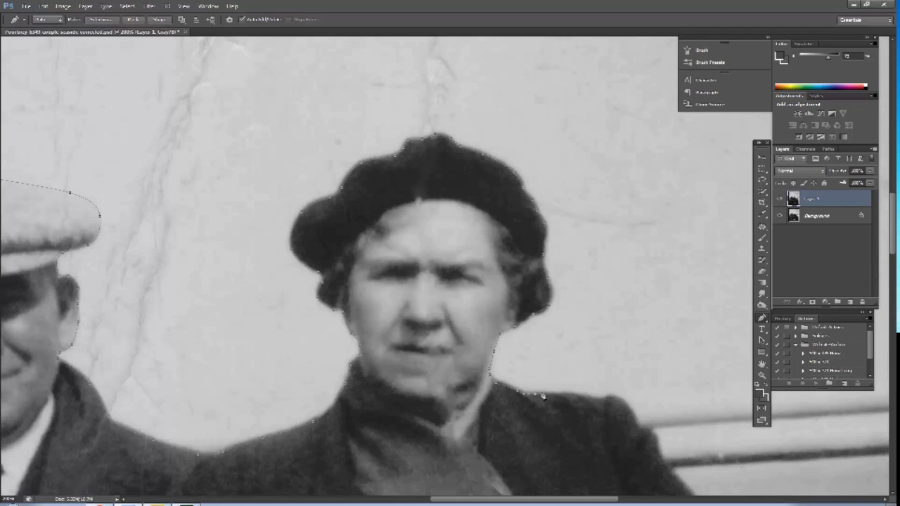
scroll(542, 396, right, 3)
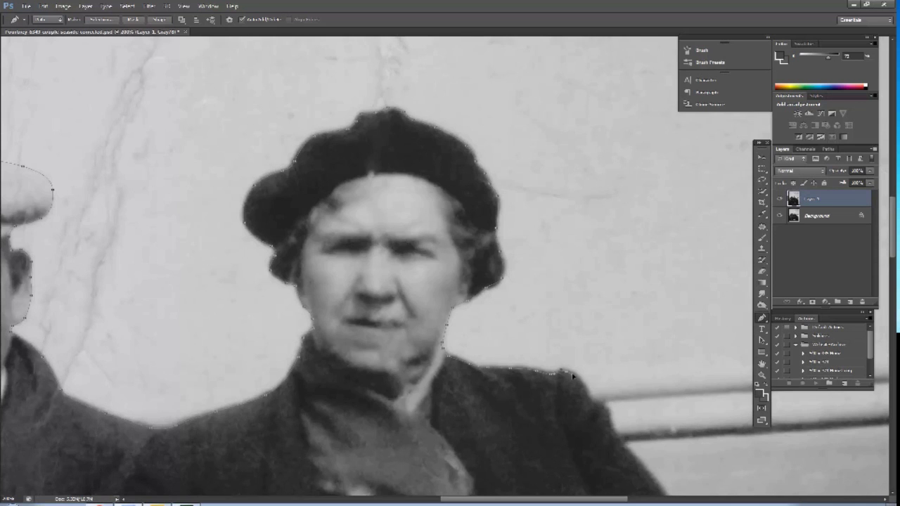
- Follow the path down the woman's coat to the bench slats and torn white area
drag(598, 366, 567, 263)
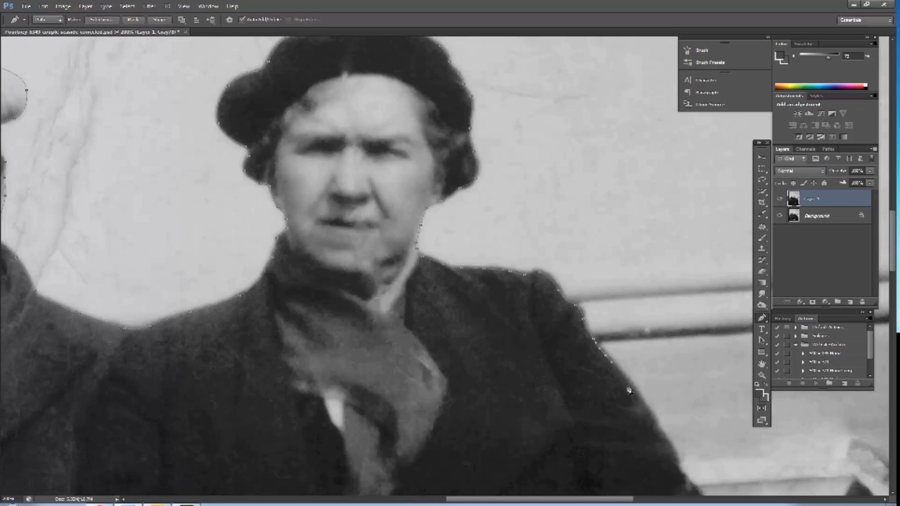
drag(629, 390, 517, 229)
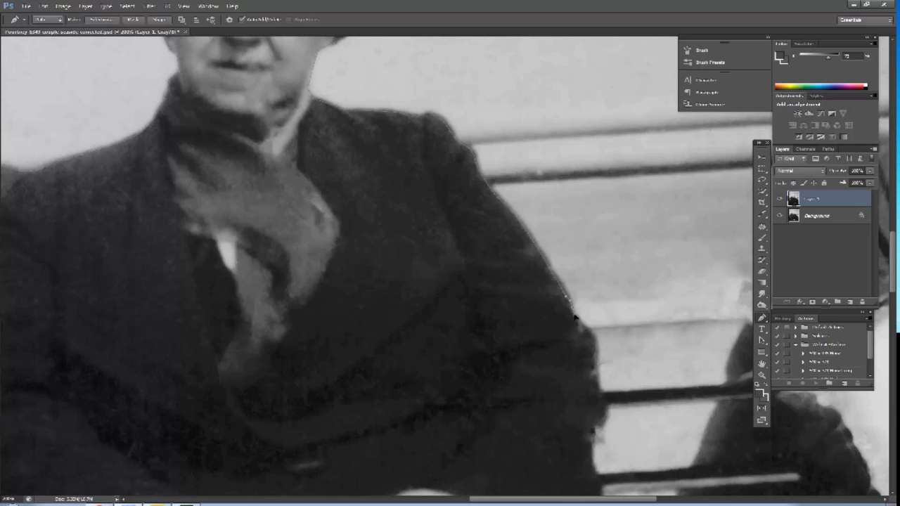
drag(575, 317, 553, 268)
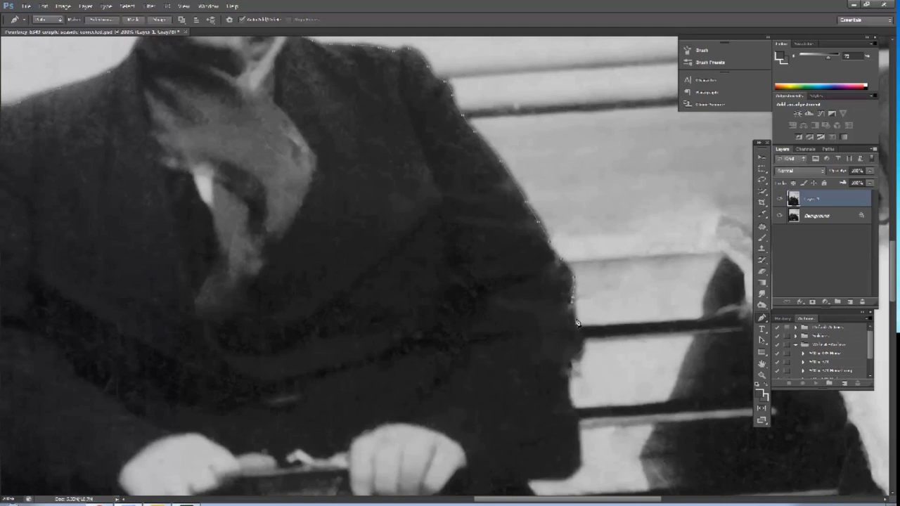
drag(577, 327, 466, 187)
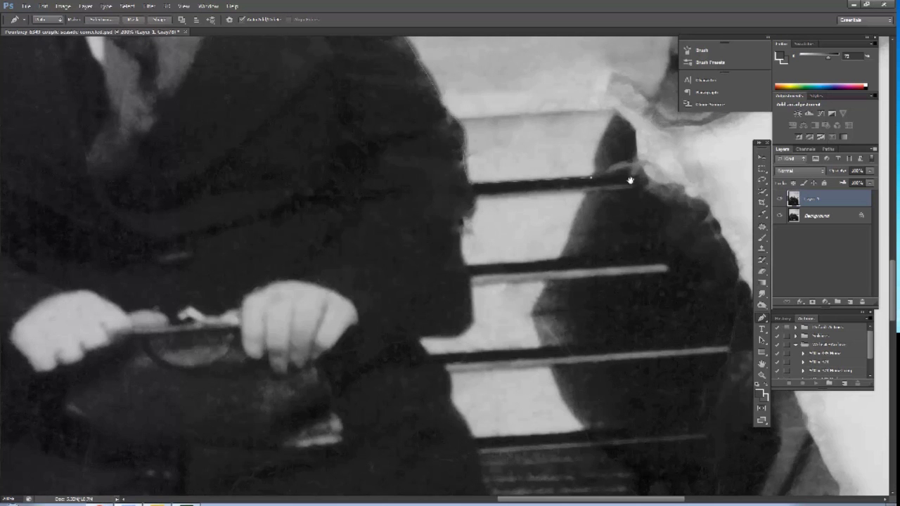
drag(631, 176, 602, 260)
click(564, 262)
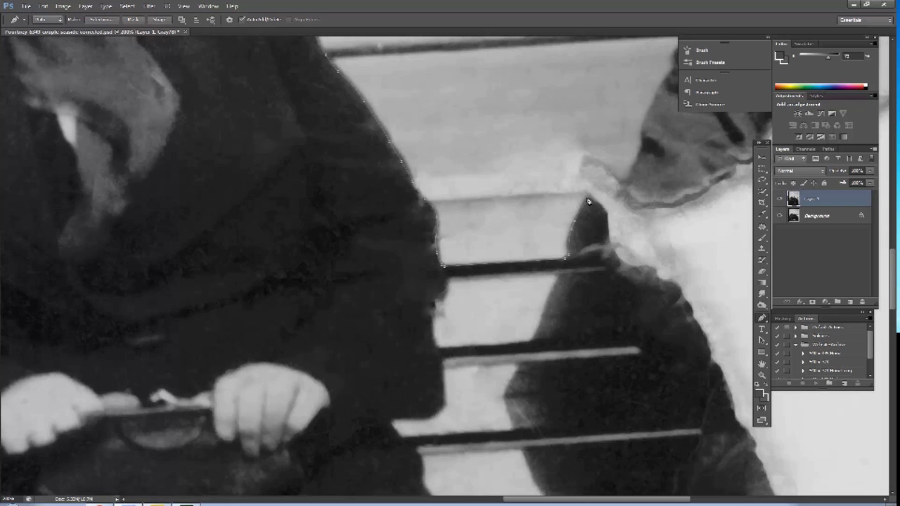
drag(623, 207, 513, 276)
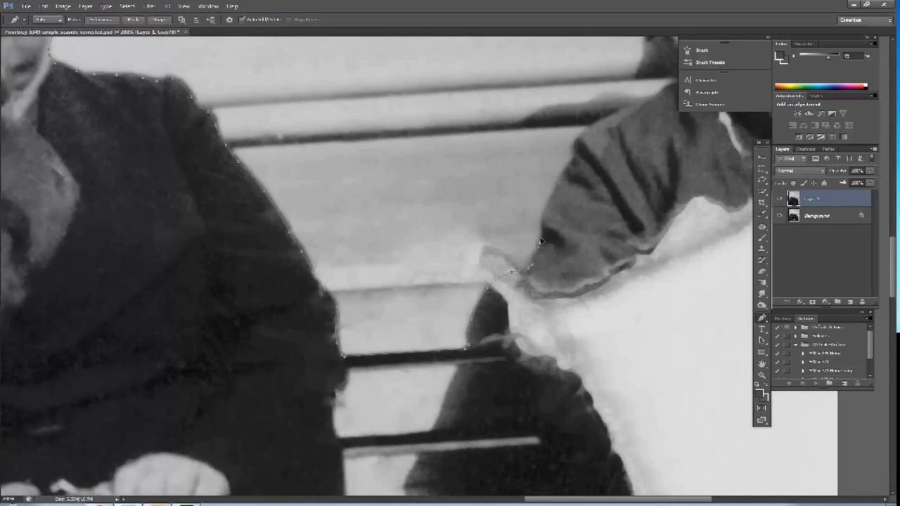
drag(552, 202, 527, 287)
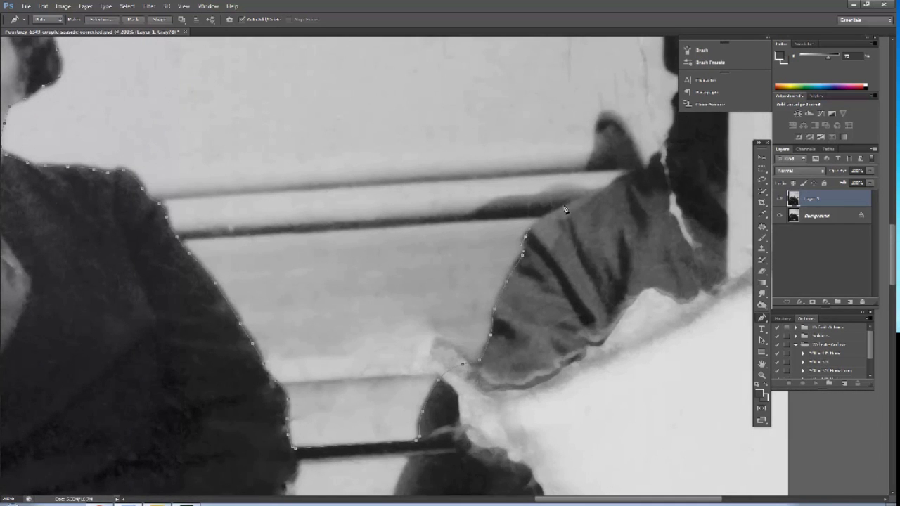
mouse_move(622, 181)
mouse_down()
mouse_move(621, 195)
mouse_move(532, 257)
mouse_up()
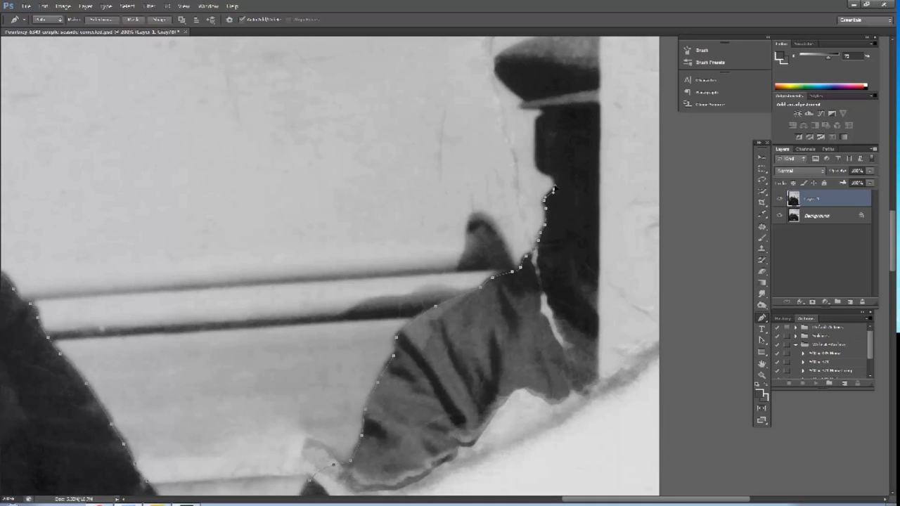
- Add the last anchors along the photo's left edge and close the path at its start
scroll(554, 197, up, 3)
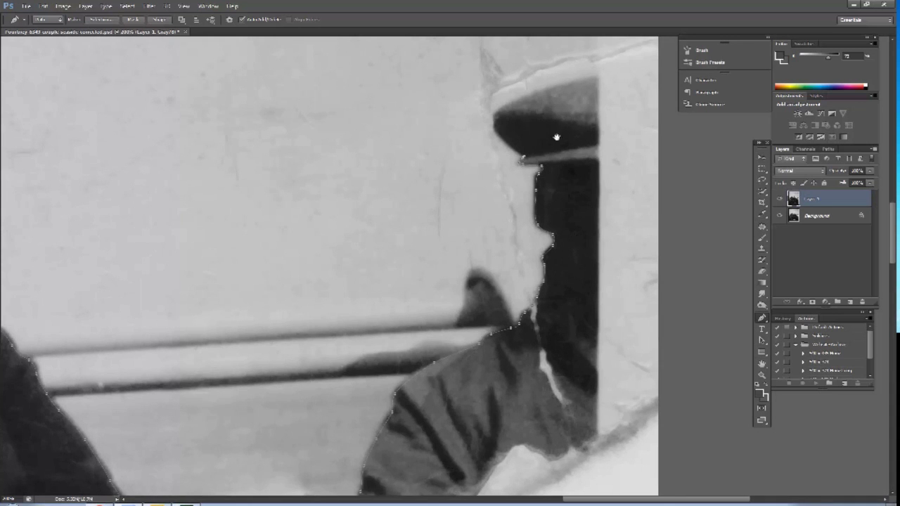
scroll(556, 136, up, 3)
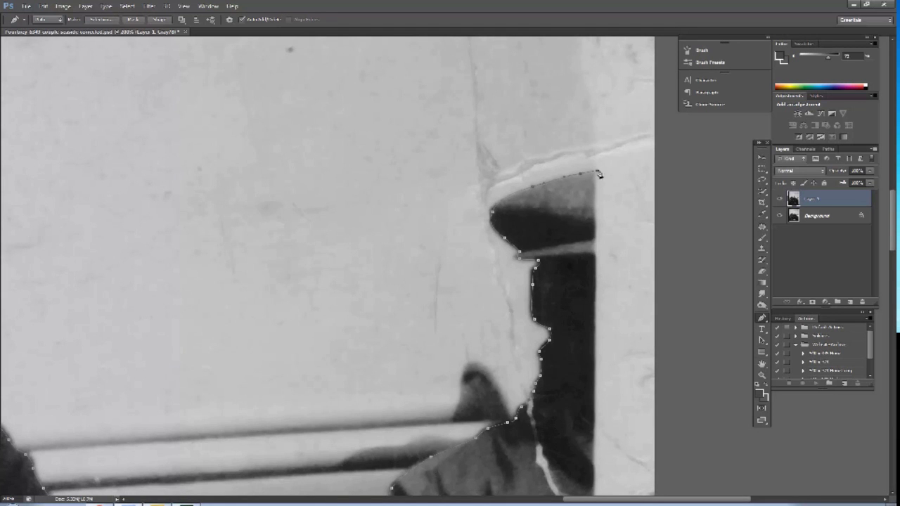
scroll(655, 380, up, 3)
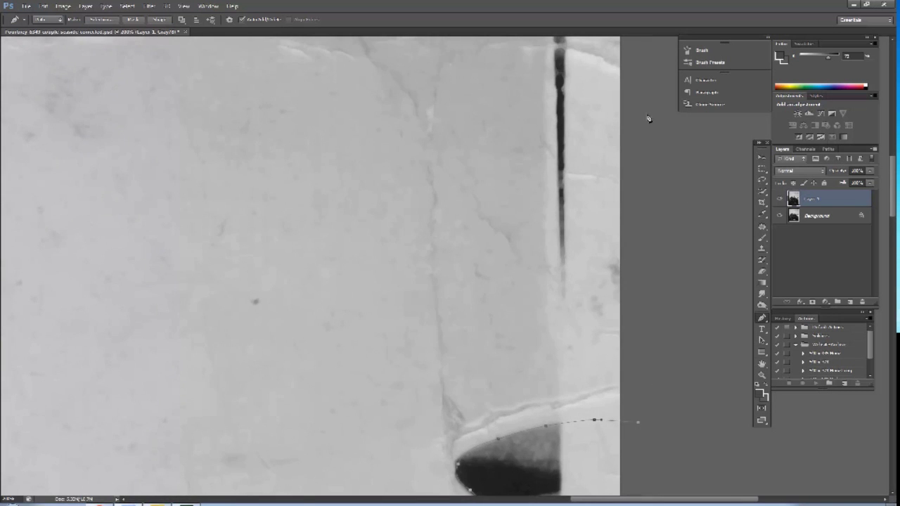
scroll(682, 209, up, 3)
scroll(644, 95, up, 2)
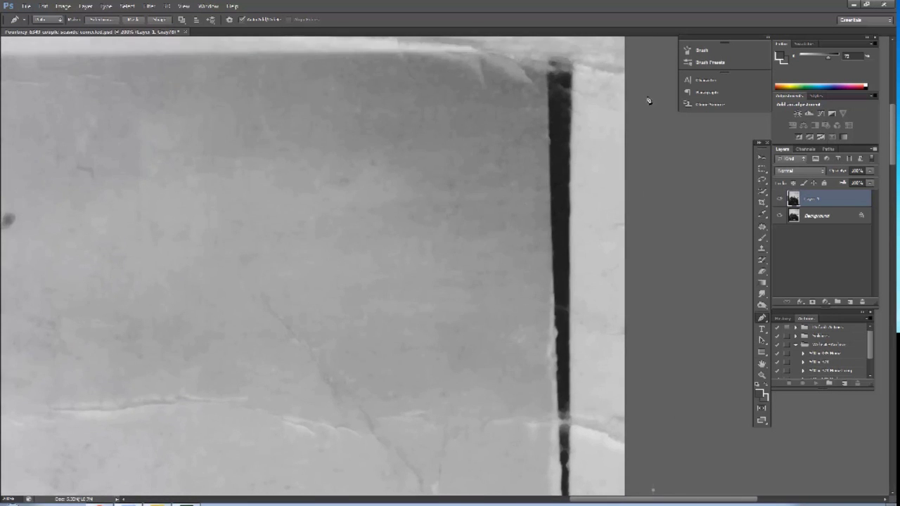
scroll(696, 330, up, 5)
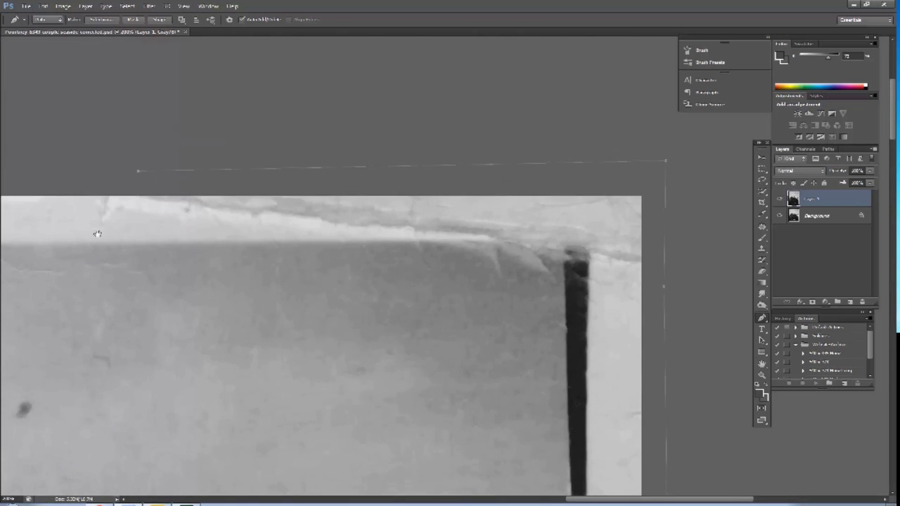
scroll(96, 233, left, 5)
drag(169, 192, 552, 232)
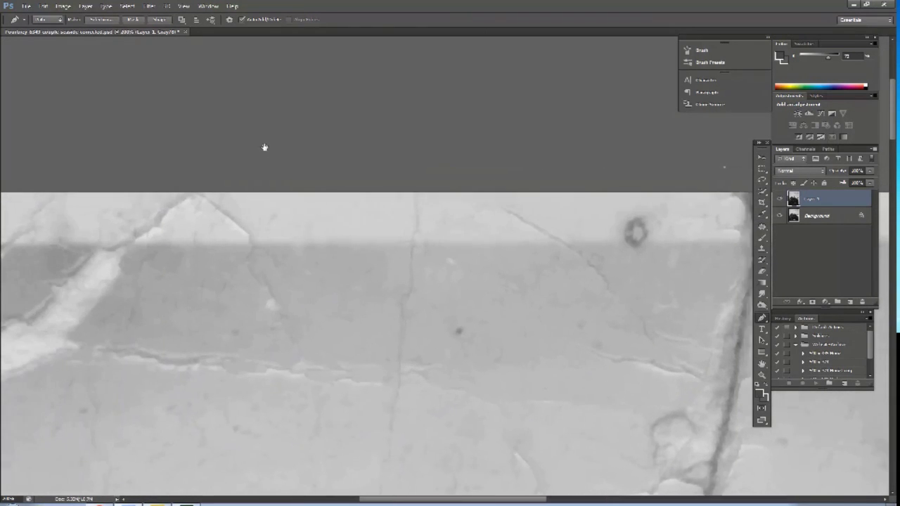
drag(247, 180, 474, 180)
scroll(474, 180, left, 3)
scroll(315, 241, down, 2)
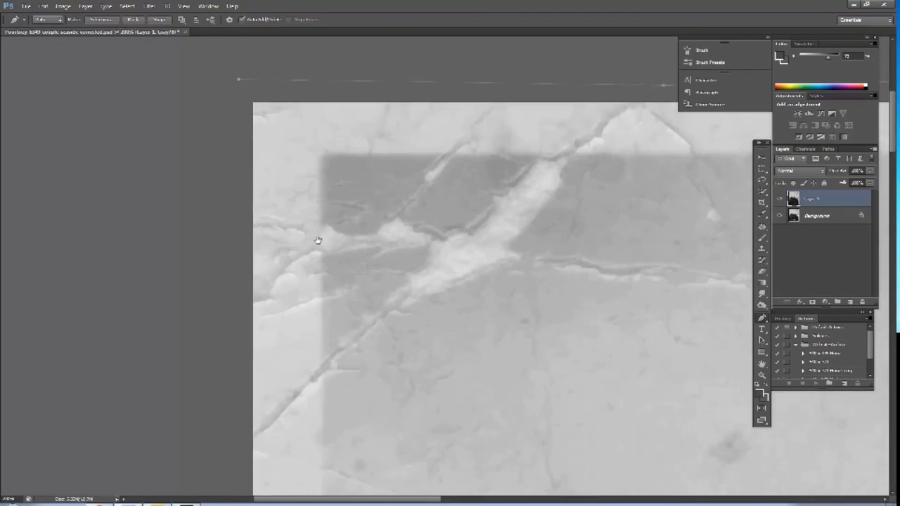
scroll(302, 281, down, 3)
scroll(288, 166, down, 6)
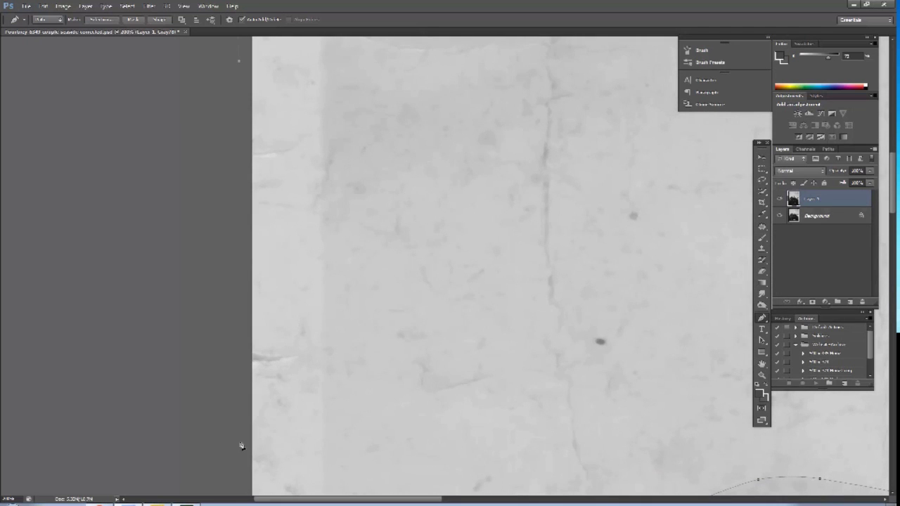
scroll(355, 178, down, 5)
scroll(258, 262, down, 4)
click(225, 447)
click(260, 443)
click(289, 439)
click(306, 438)
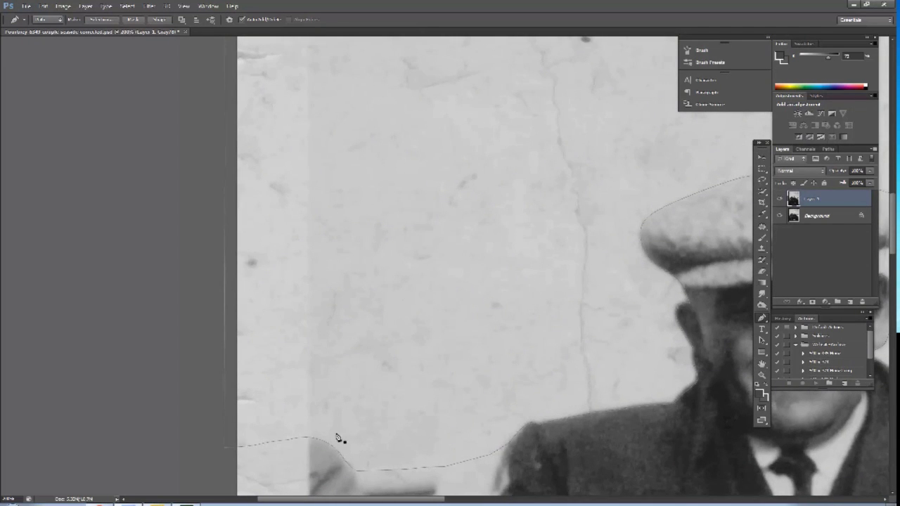
- Create a vector mask from the path, then make a selection from it
right_click(336, 451)
click(380, 256)
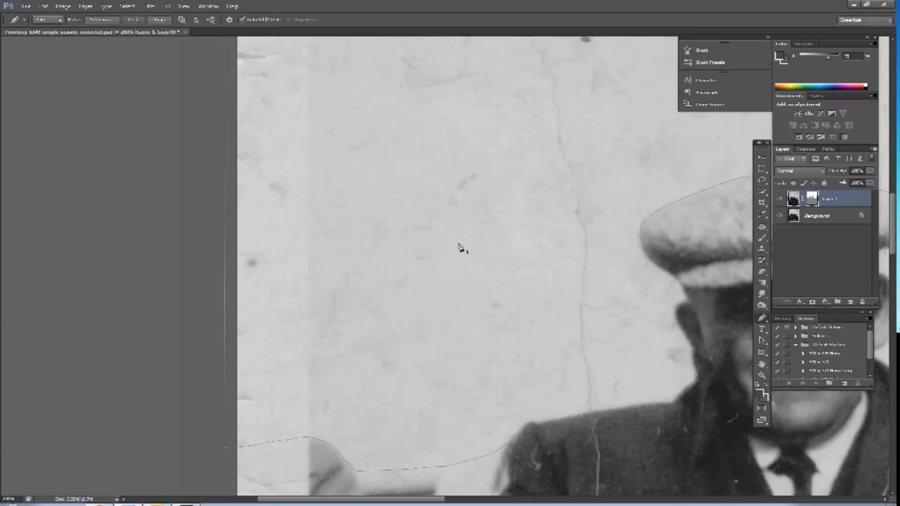
drag(600, 239, 370, 251)
right_click(475, 201)
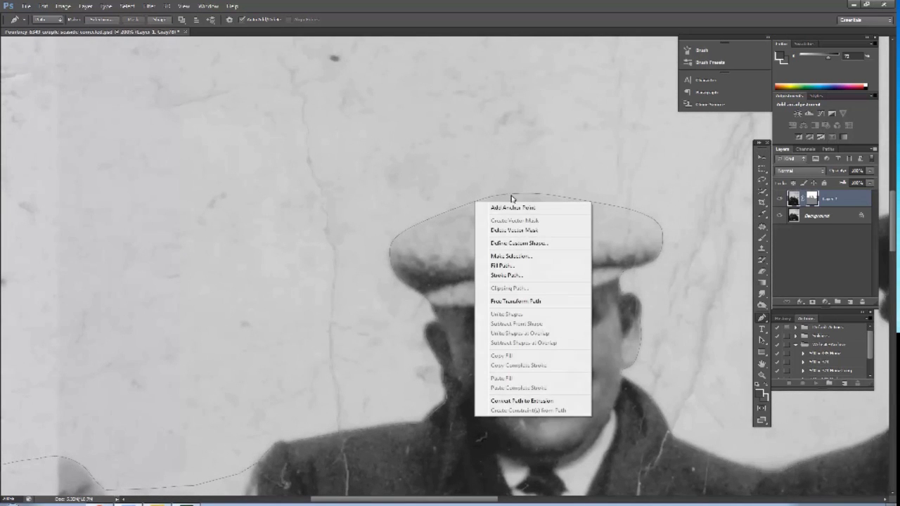
click(513, 258)
click(496, 154)
- Fit the whole photo on screen and adjust the zoom to view it
click(761, 374)
key(ctrl+0)
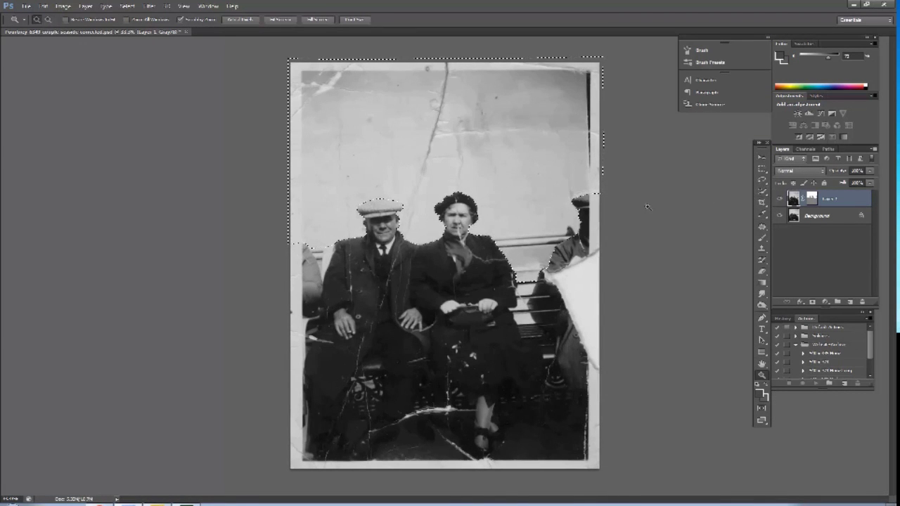
click(673, 203)
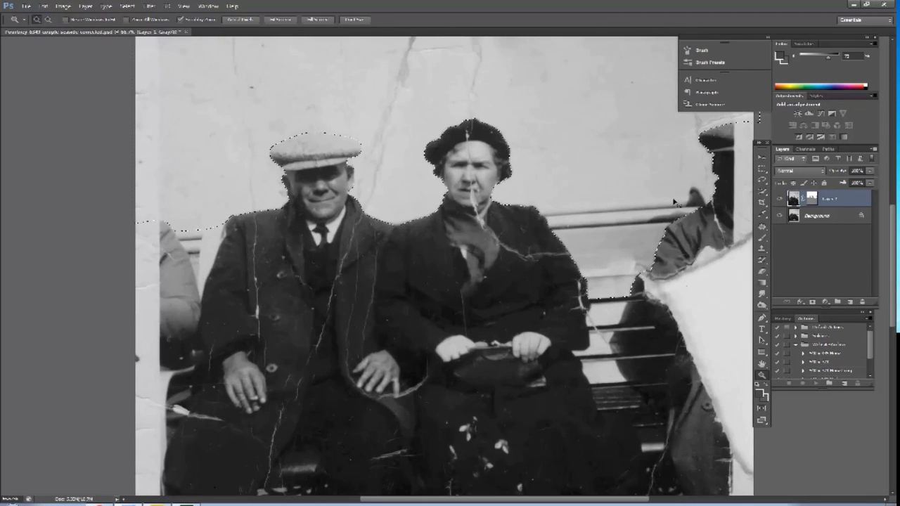
scroll(315, 293, up, 5)
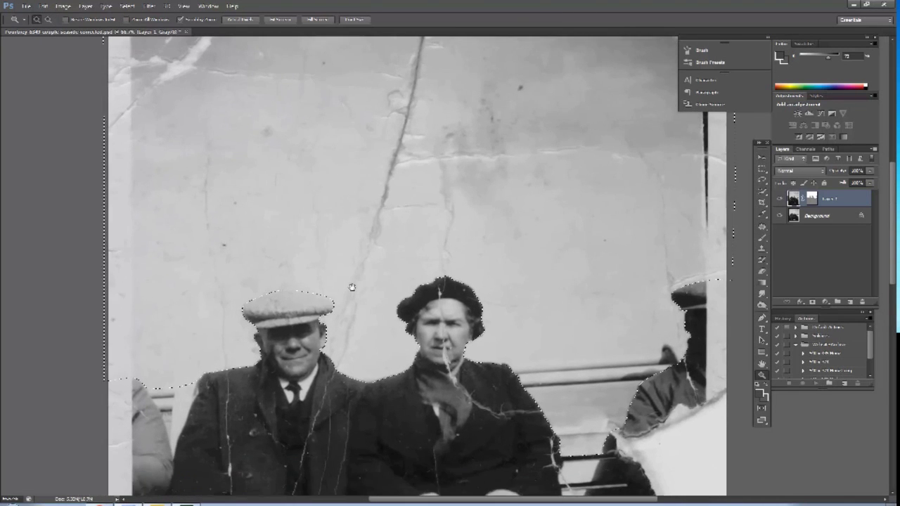
alt+click(450, 254)
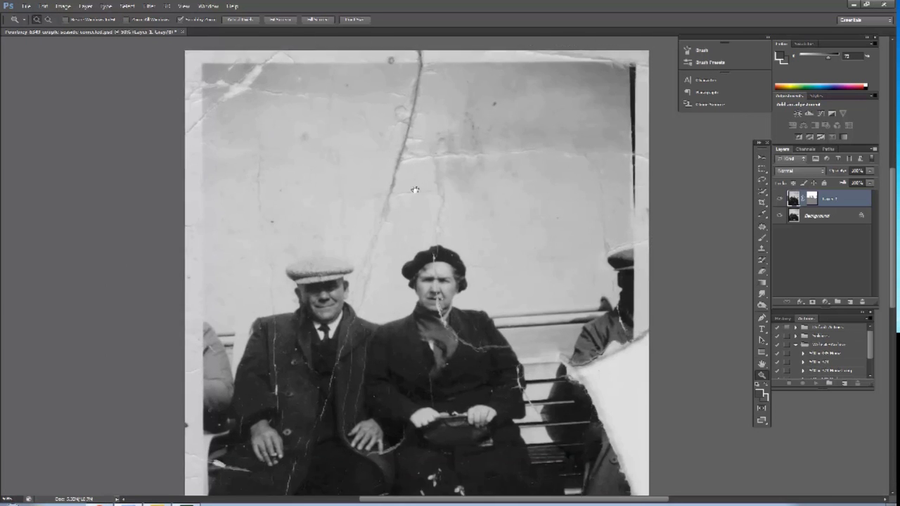
drag(434, 212, 410, 199)
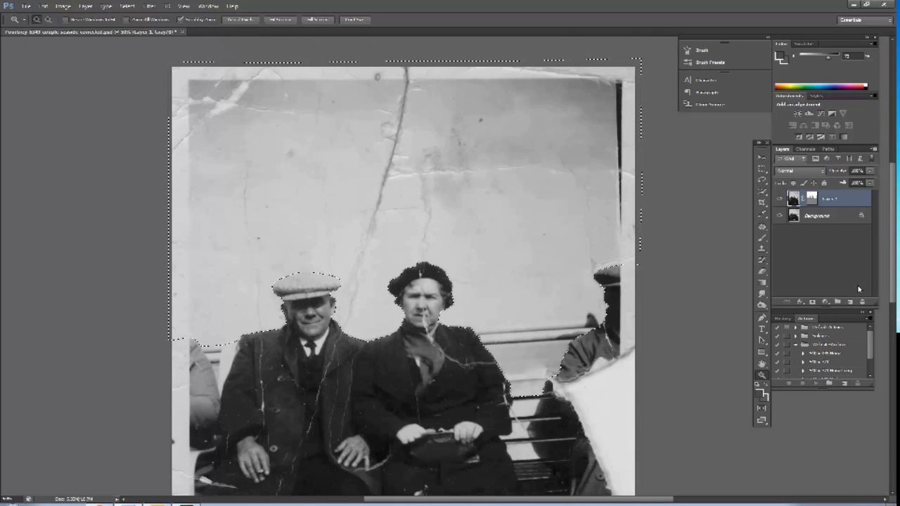
- On a new layer, paint grey at 25% flow over the top-right background, top band and right-edge strip
click(850, 302)
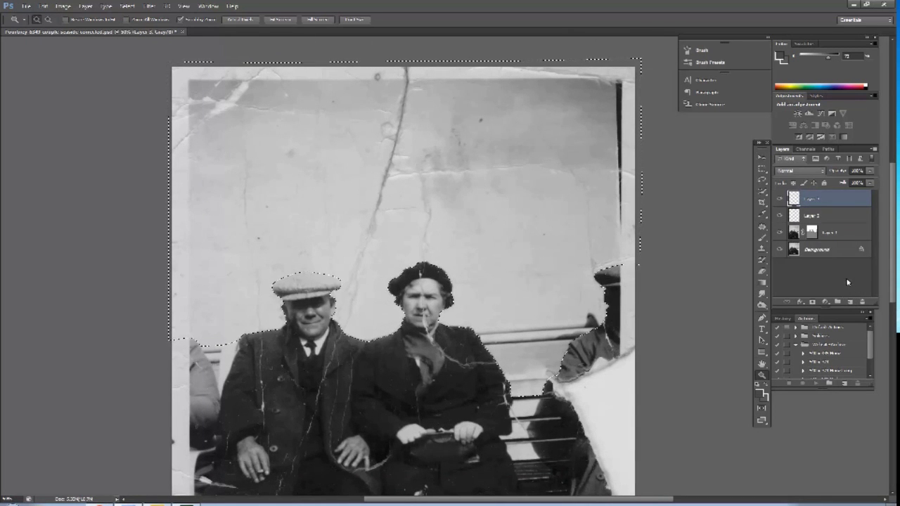
click(762, 238)
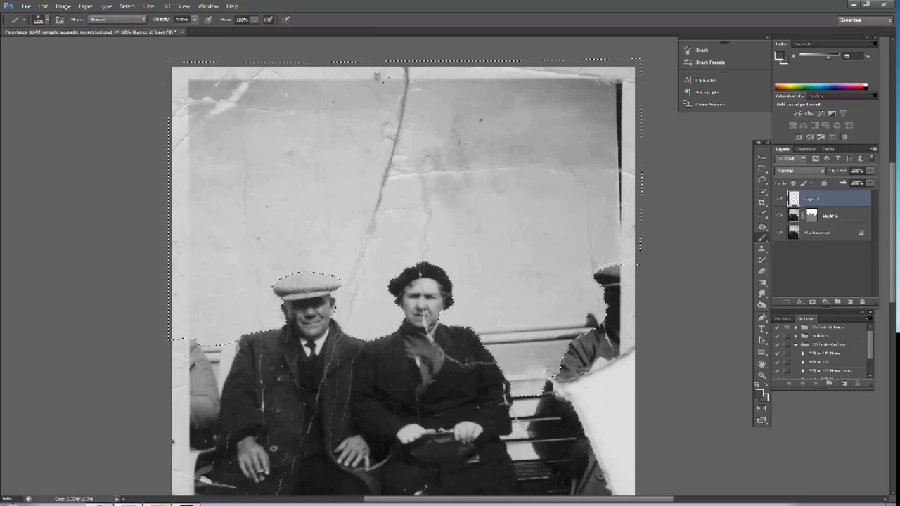
click(255, 20)
drag(257, 31, 219, 30)
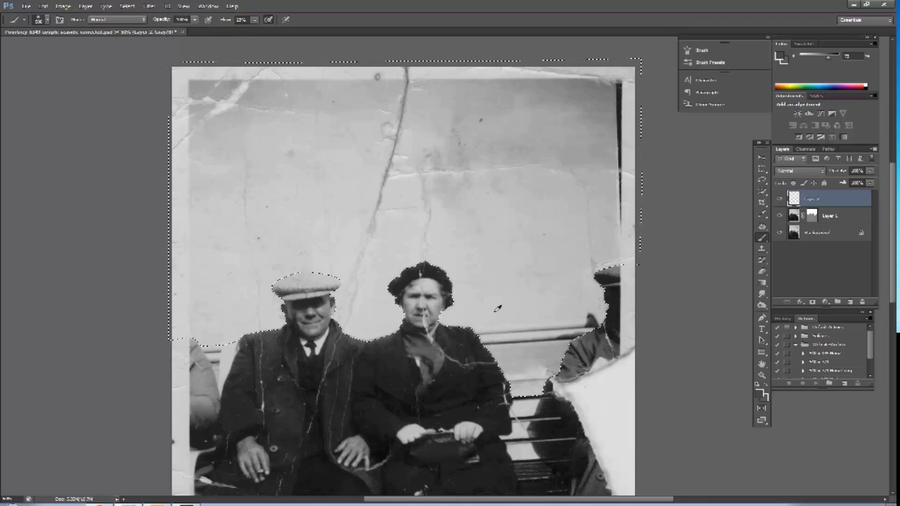
click(762, 395)
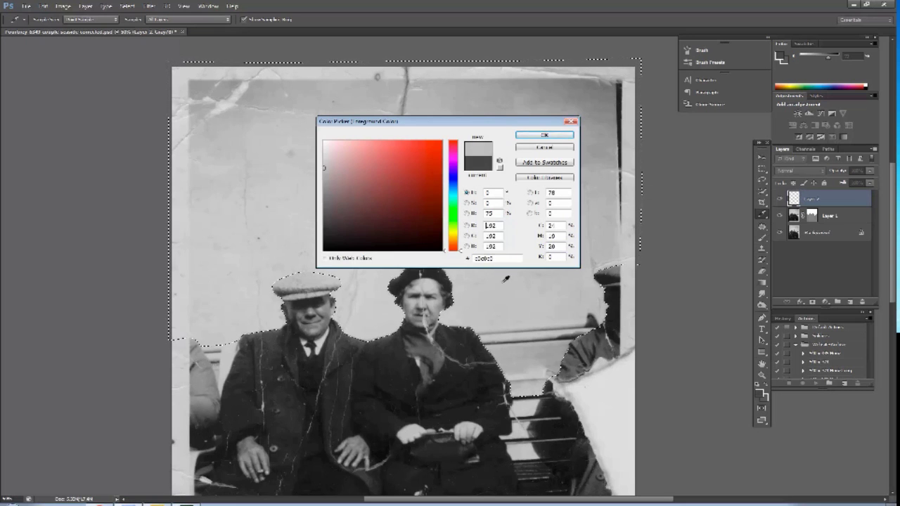
click(533, 135)
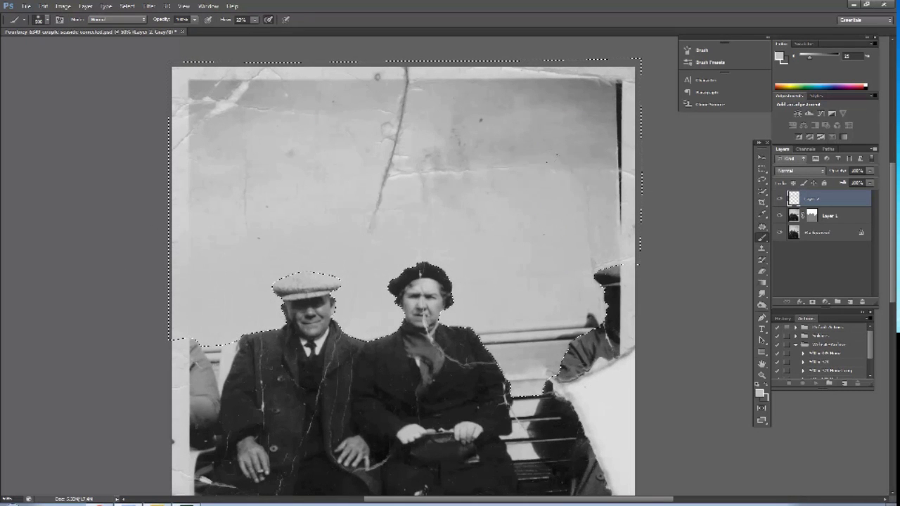
mouse_move(619, 165)
mouse_down()
mouse_move(611, 113)
mouse_move(485, 106)
mouse_up()
mouse_move(436, 84)
mouse_down()
mouse_move(605, 105)
mouse_move(618, 162)
mouse_move(385, 176)
mouse_move(253, 95)
mouse_move(190, 120)
mouse_up()
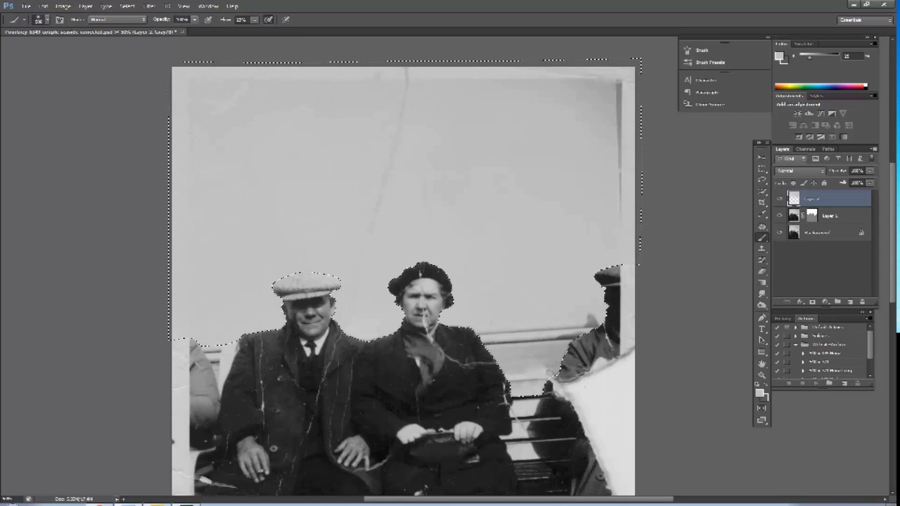
mouse_move(583, 112)
mouse_down()
mouse_move(615, 84)
mouse_move(619, 162)
mouse_up()
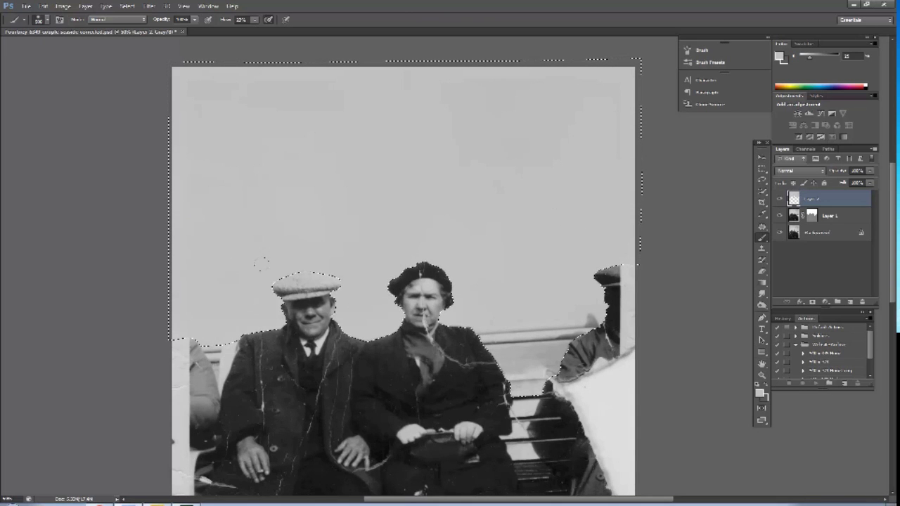
- Compare the paint layer with the original and sample a new grey foreground colour
click(779, 199)
click(779, 200)
click(761, 213)
click(760, 392)
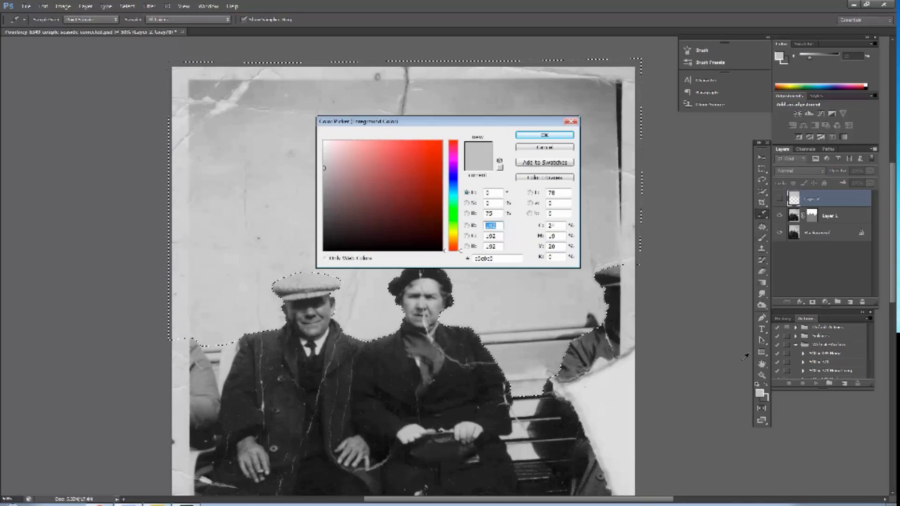
click(544, 134)
key(b)
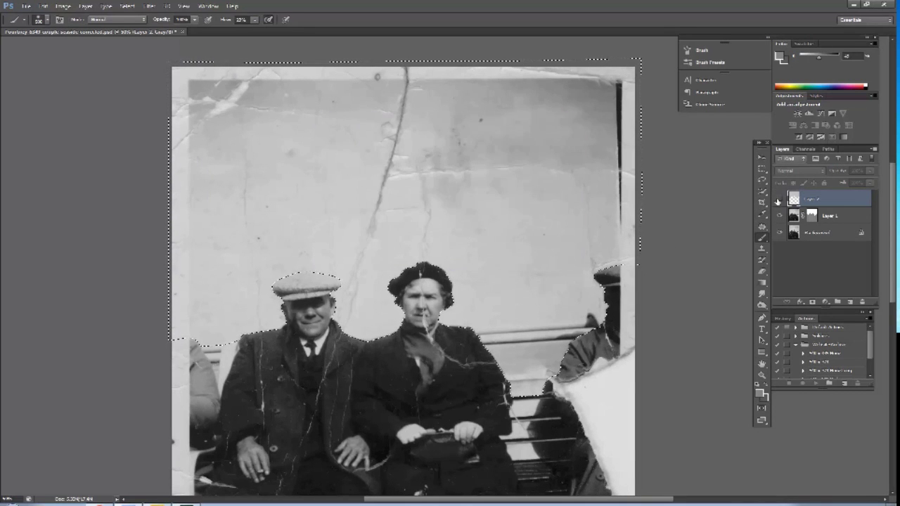
click(779, 200)
- On another new layer, softly darken the upper, top-edge and middle sky at 10% brush flow
click(837, 301)
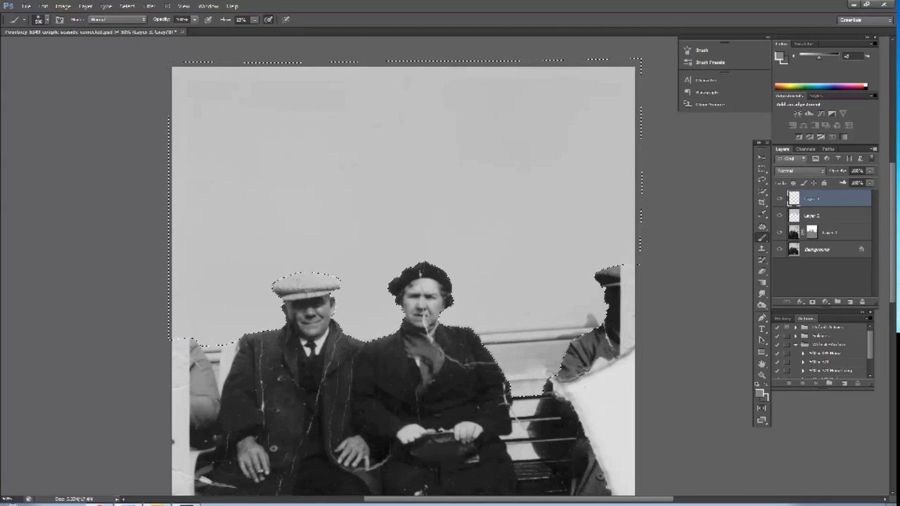
drag(253, 19, 250, 31)
mouse_move(534, 84)
mouse_down()
mouse_move(622, 105)
mouse_move(189, 133)
mouse_up()
drag(325, 139, 628, 154)
drag(628, 79, 177, 70)
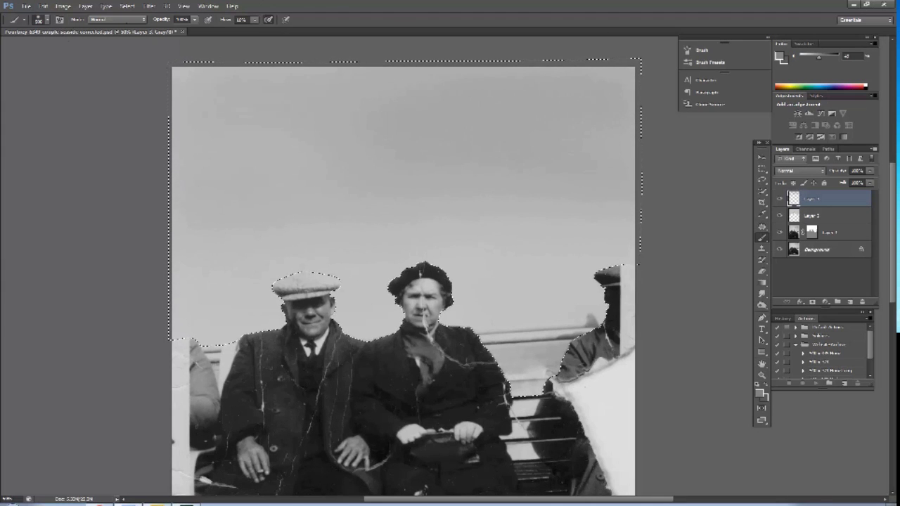
drag(625, 218, 182, 198)
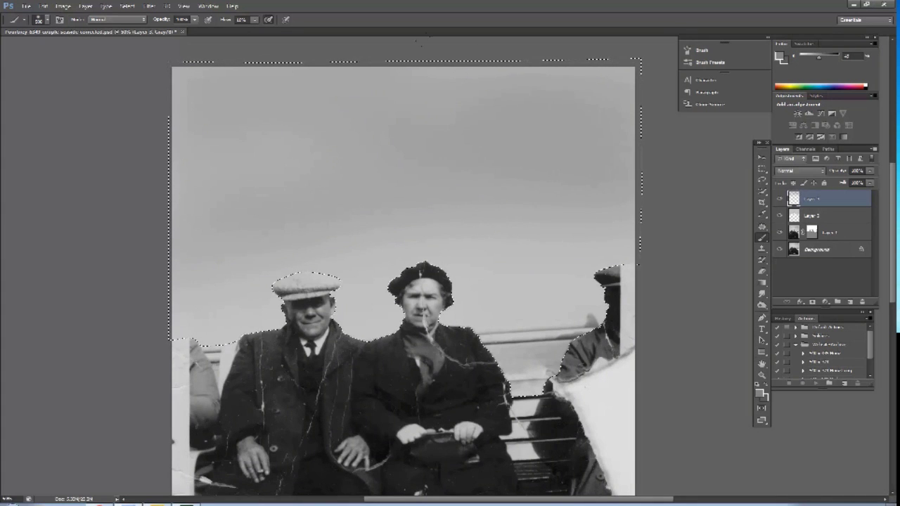
- Set a grey foreground, merge the repainted layer down, and open Filter > Noise > Add Noise
click(759, 396)
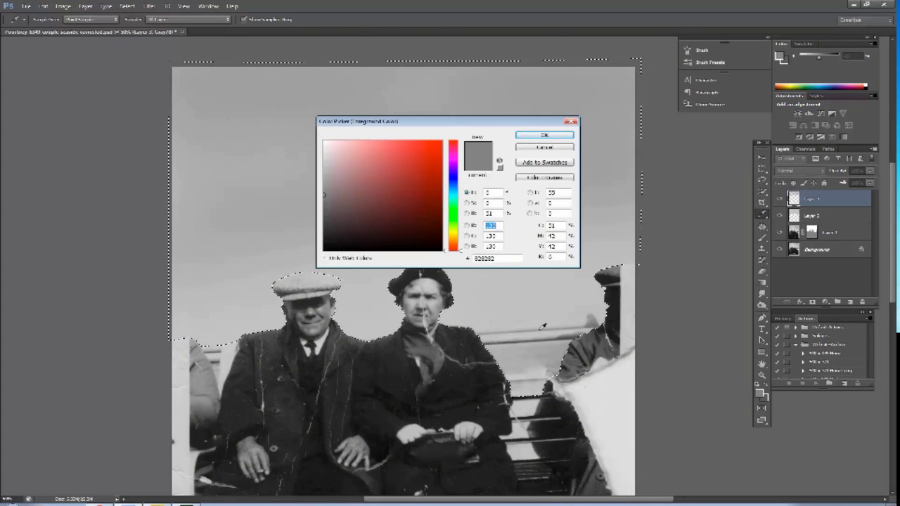
click(539, 136)
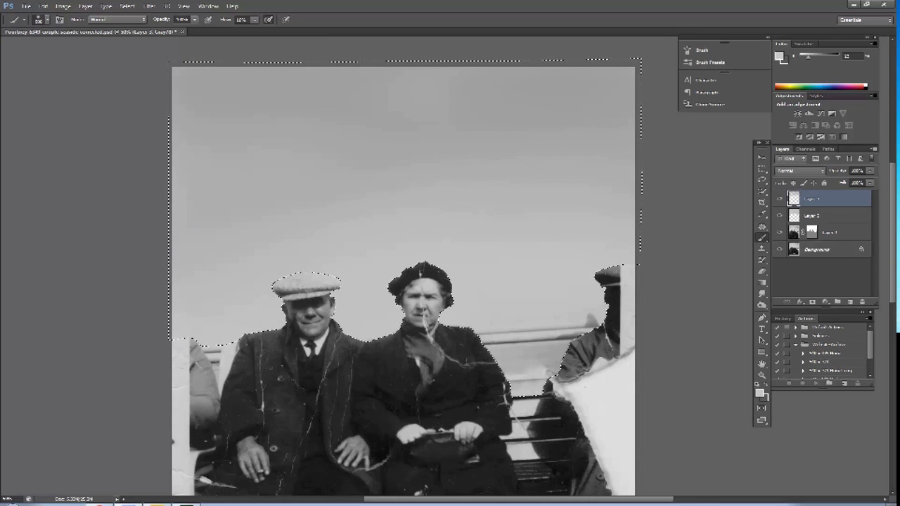
right_click(818, 201)
click(699, 369)
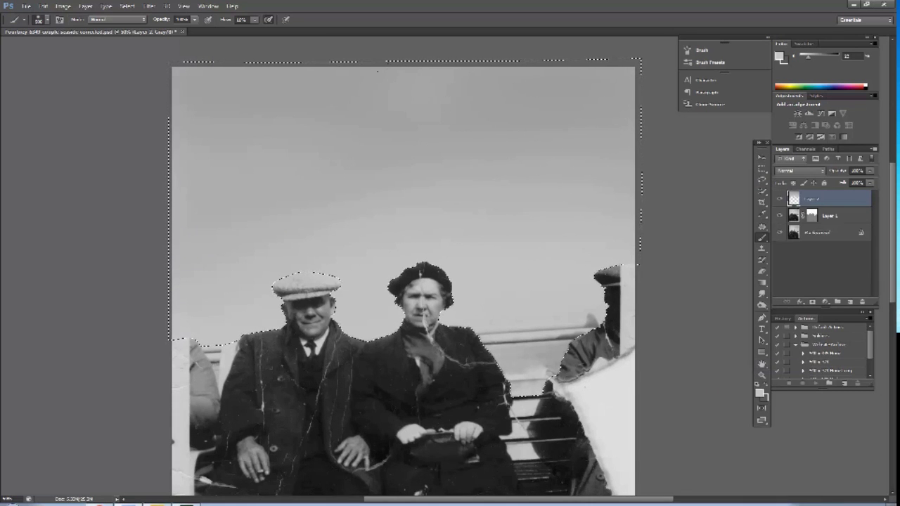
click(149, 8)
click(281, 112)
text(1)
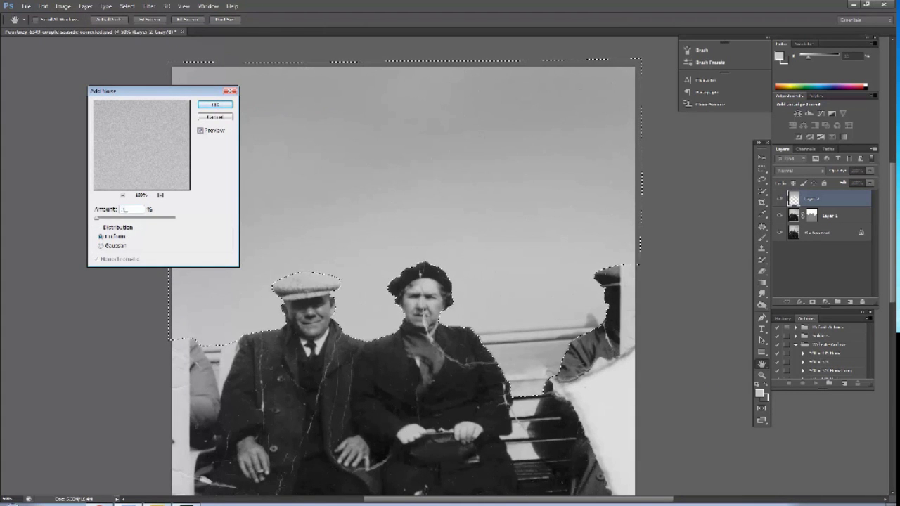
- Apply the Add Noise grain to the sky, deselect, and save the document
click(215, 106)
key(b)
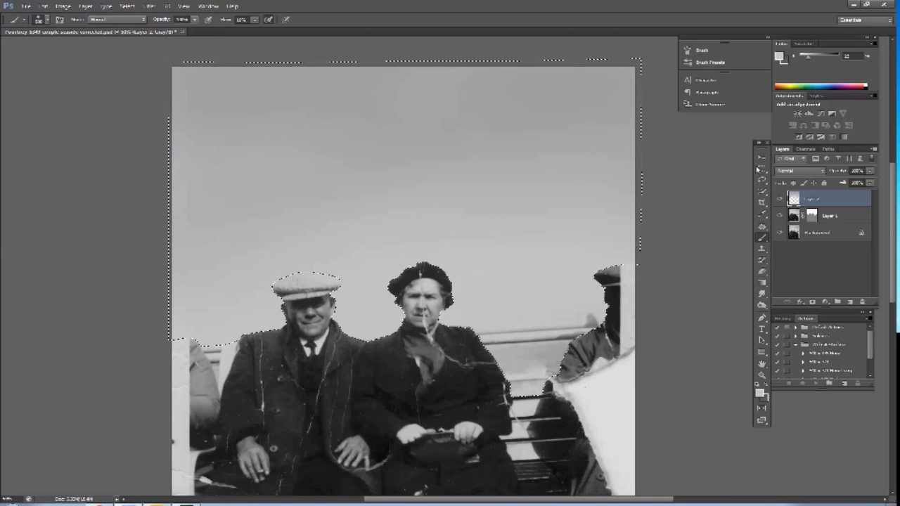
key(m)
key(ctrl+d)
scroll(498, 175, up, 1)
scroll(499, 175, down, 1)
click(26, 6)
click(54, 103)
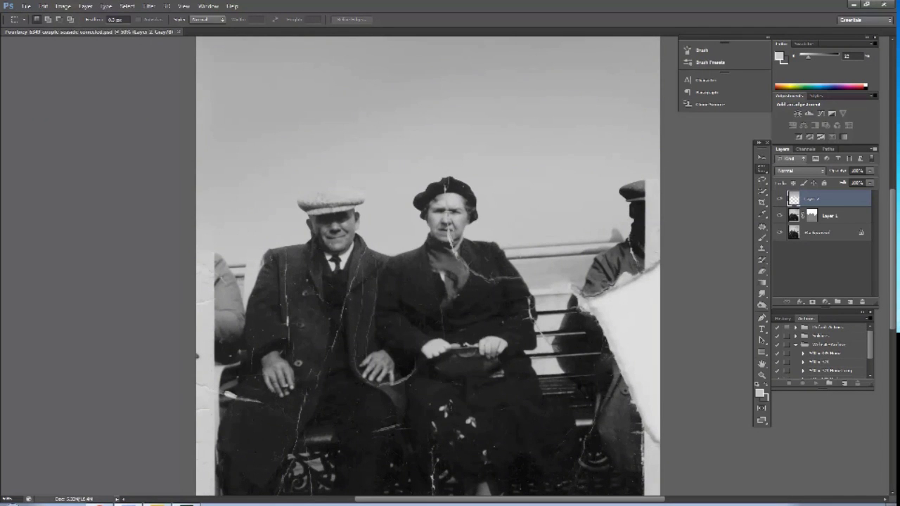
- Apply Layer 1's mask permanently
click(823, 217)
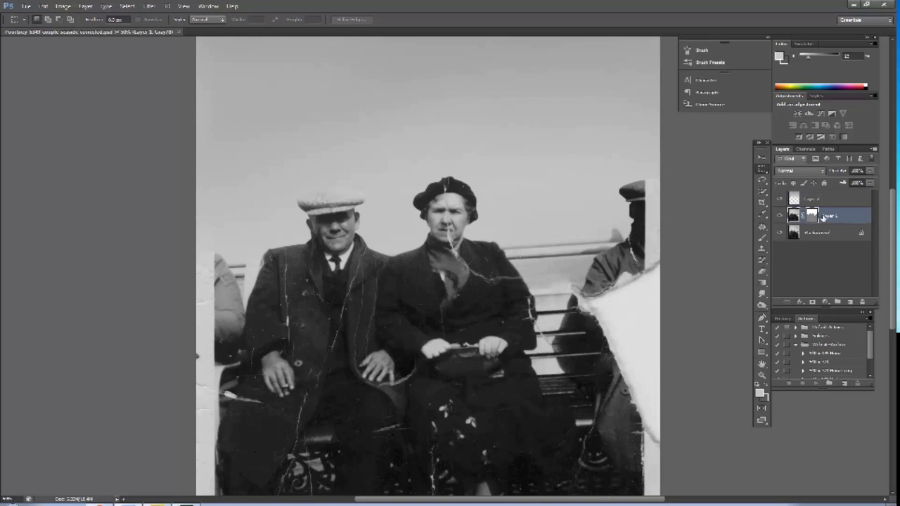
click(861, 302)
click(425, 189)
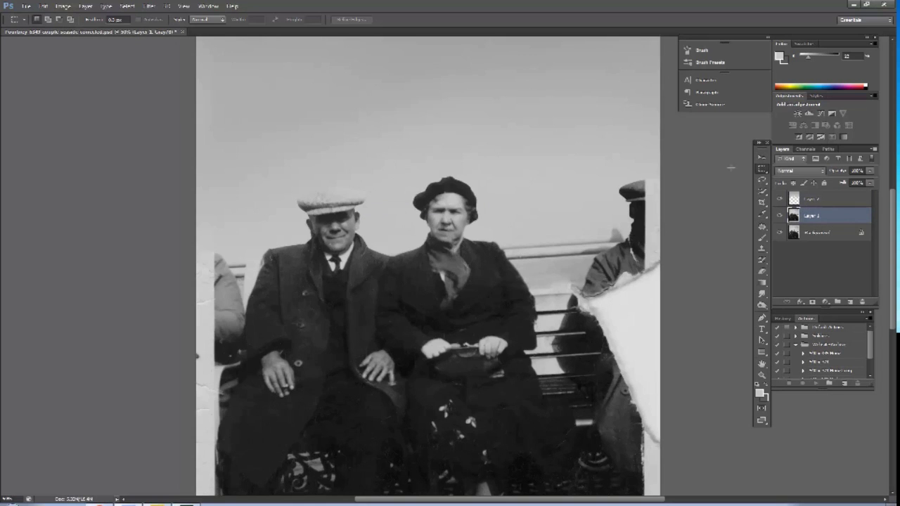
drag(459, 269, 441, 180)
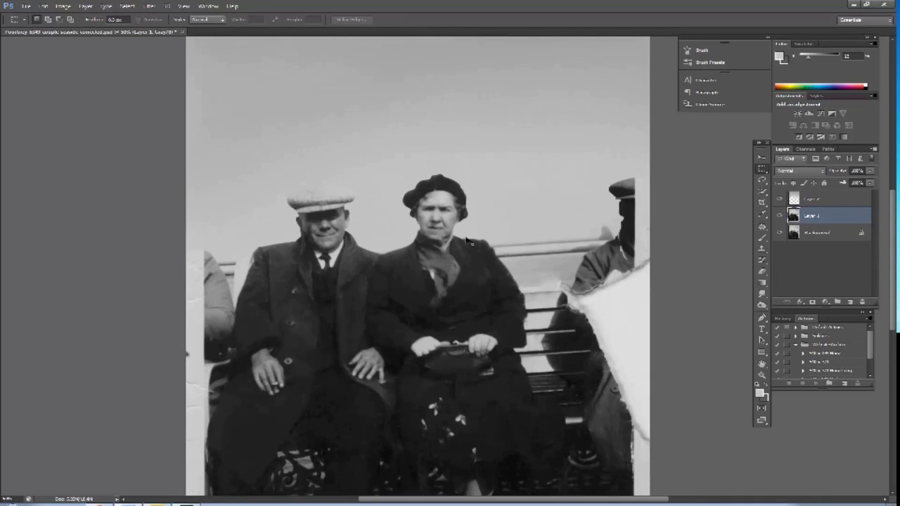
- Duplicate Layer 1 as a backup, delete its mask, and make Layer 2 active
drag(847, 217, 849, 301)
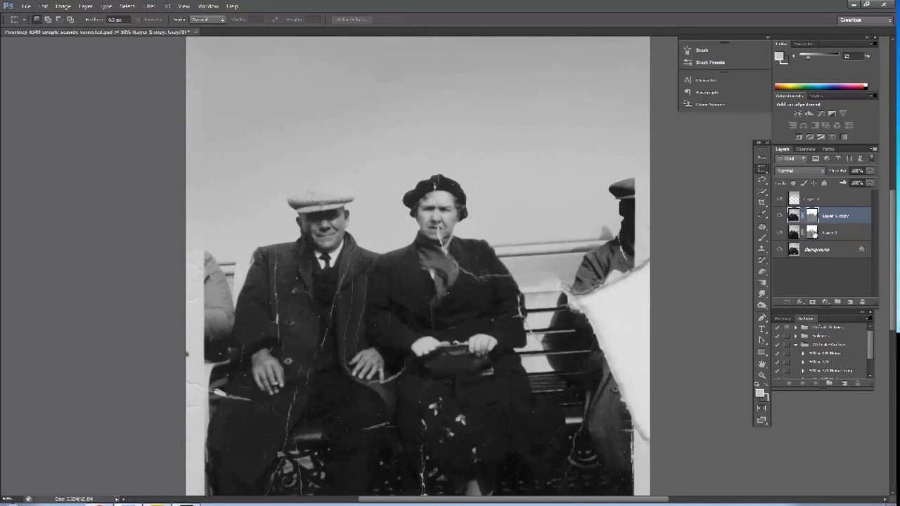
click(813, 232)
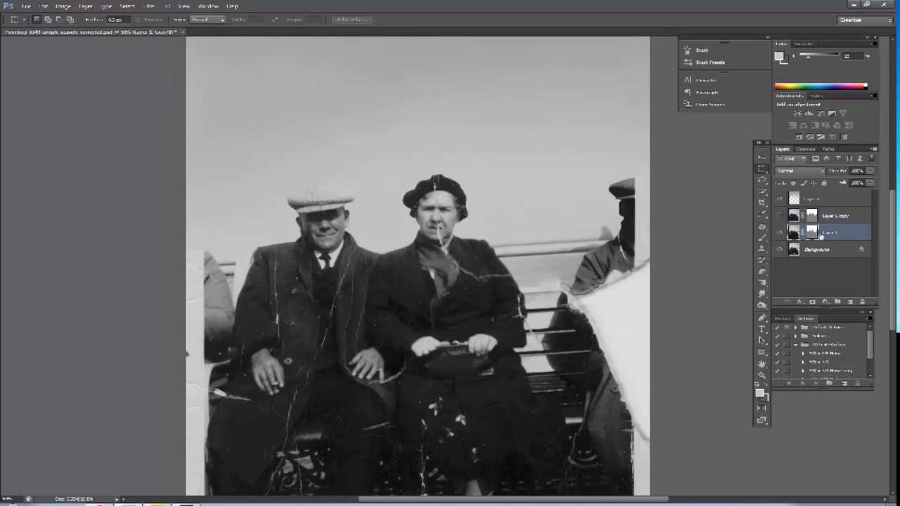
drag(815, 237, 863, 302)
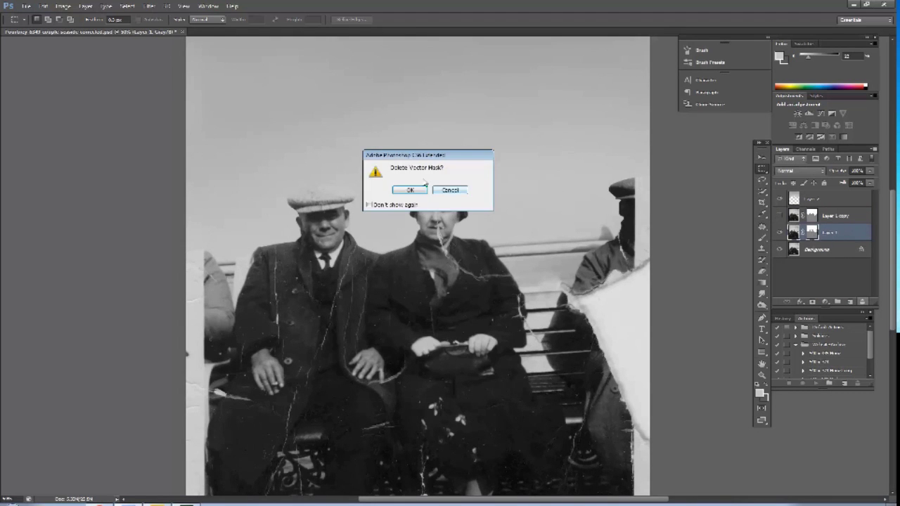
click(416, 189)
click(819, 201)
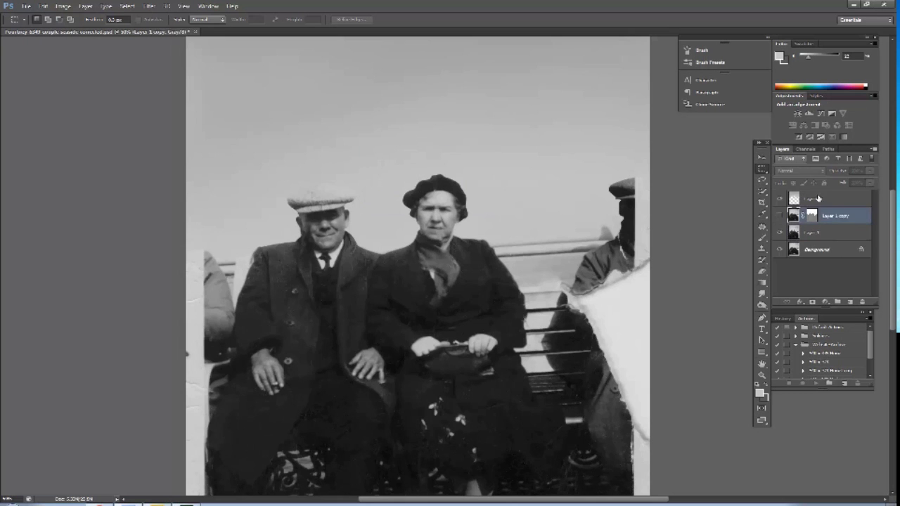
click(26, 5)
click(67, 109)
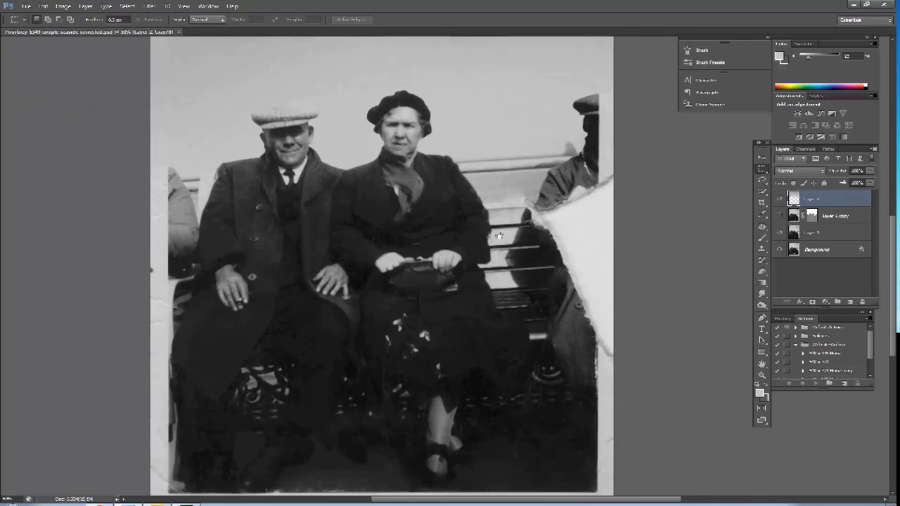
drag(580, 336, 498, 291)
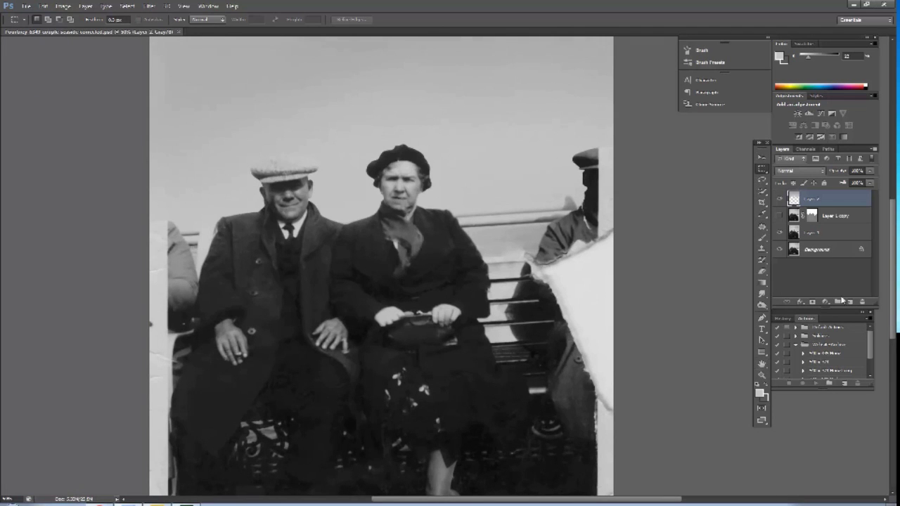
- Add a new empty layer and zoom in on the striped sleeve beside the torn patch
click(840, 300)
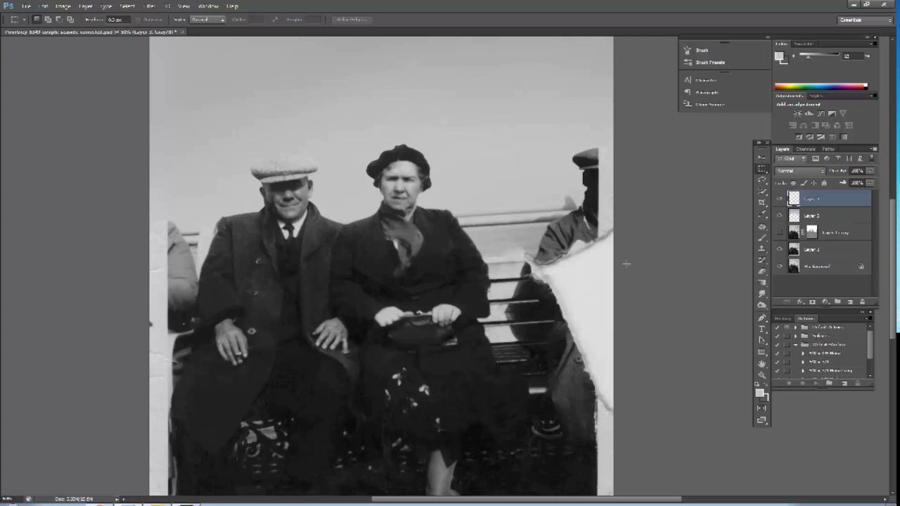
scroll(628, 268, up, 1)
scroll(628, 268, up, 1)
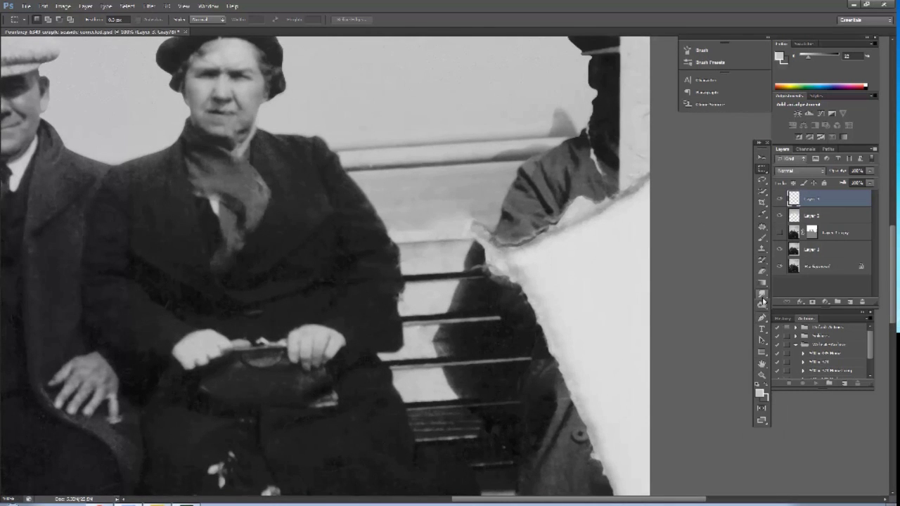
click(761, 317)
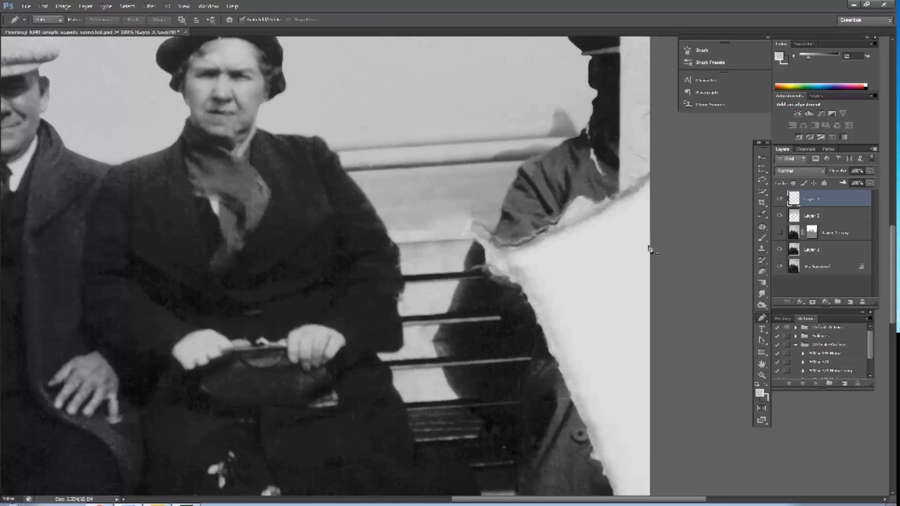
key(ctrl+plus)
drag(575, 163, 530, 249)
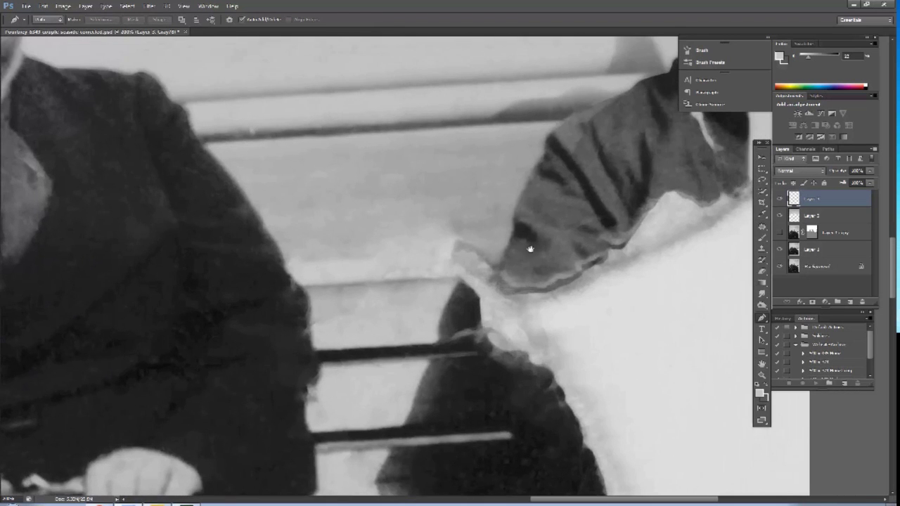
- Start a Pen path at the sleeve's edge and trace it down the dark figure
click(558, 134)
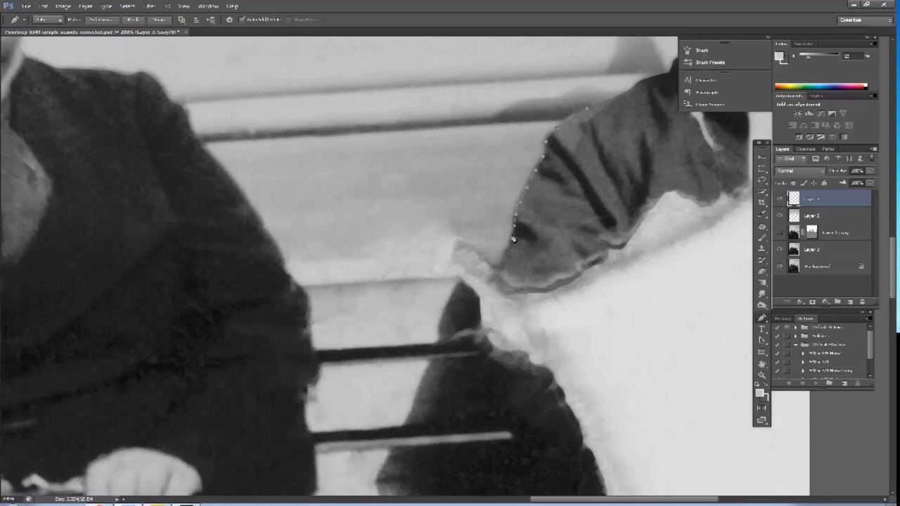
drag(495, 281, 465, 343)
click(426, 421)
scroll(492, 372, down, 3)
click(445, 346)
click(433, 373)
click(451, 457)
scroll(467, 372, down, 2)
scroll(467, 330, down, 2)
- Extend the path with anchors further down along the dark figure's edge
click(461, 384)
click(476, 403)
click(495, 416)
click(515, 429)
click(535, 445)
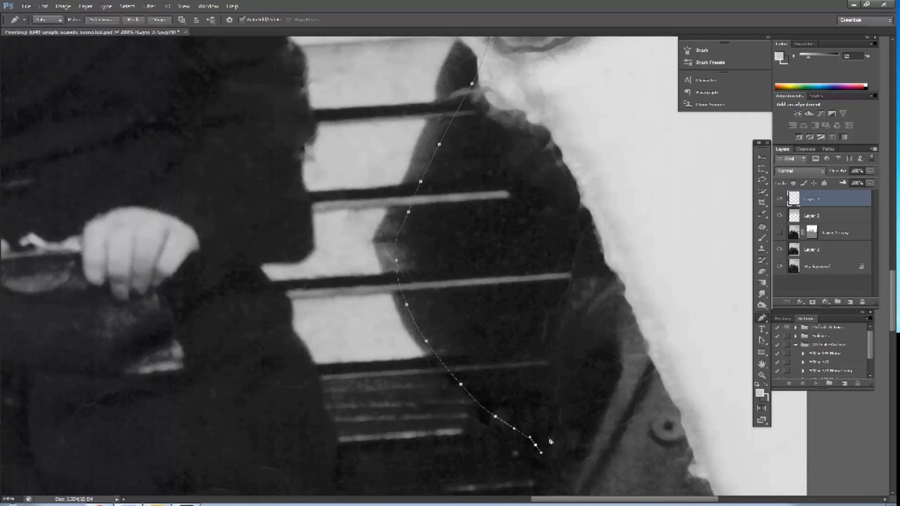
scroll(557, 444, down, 3)
click(549, 385)
- Carry the path across and up through the torn white patch back toward its start
click(659, 313)
click(696, 218)
mouse_move(697, 217)
mouse_down()
mouse_move(646, 350)
mouse_move(619, 386)
mouse_up()
click(635, 137)
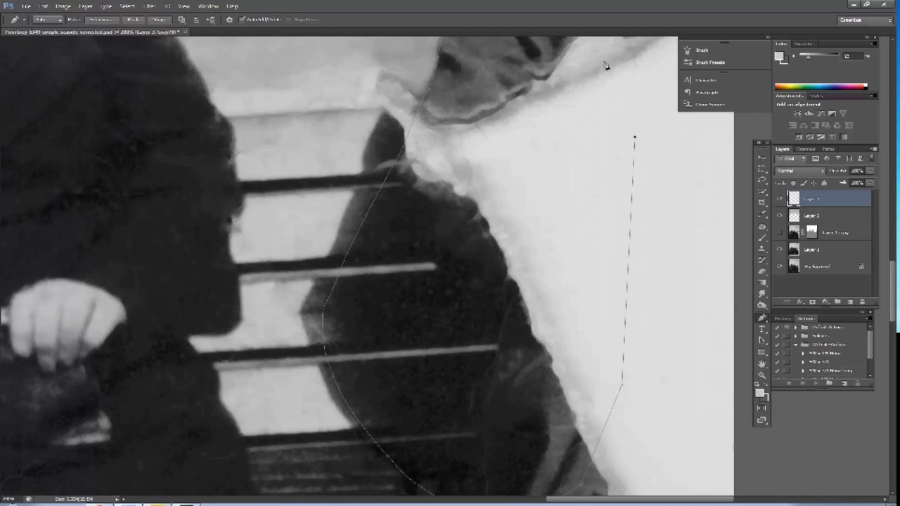
drag(606, 66, 587, 252)
click(582, 90)
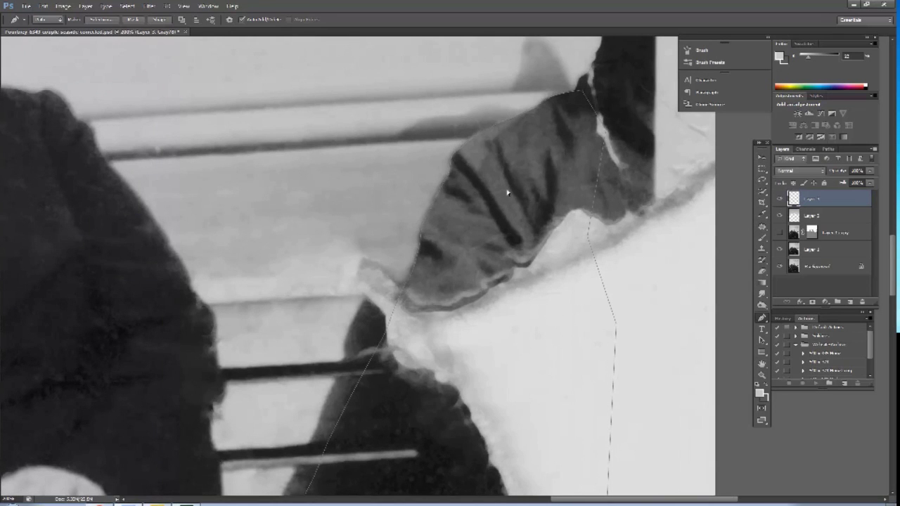
- Convert the finished path into an active selection
right_click(526, 179)
click(556, 215)
key(Return)
scroll(513, 255, down, 2)
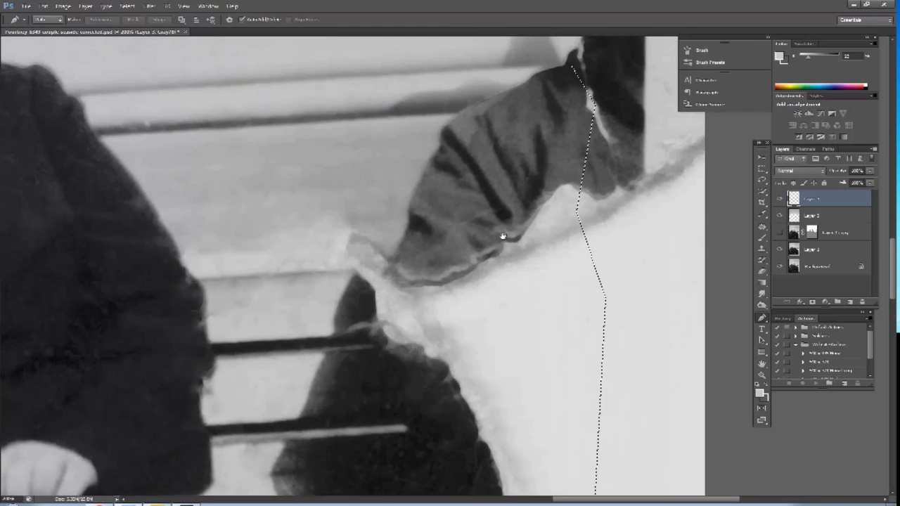
- Paint the gap beside the torn patch in darker grey with the brush at adjusted flow
click(761, 237)
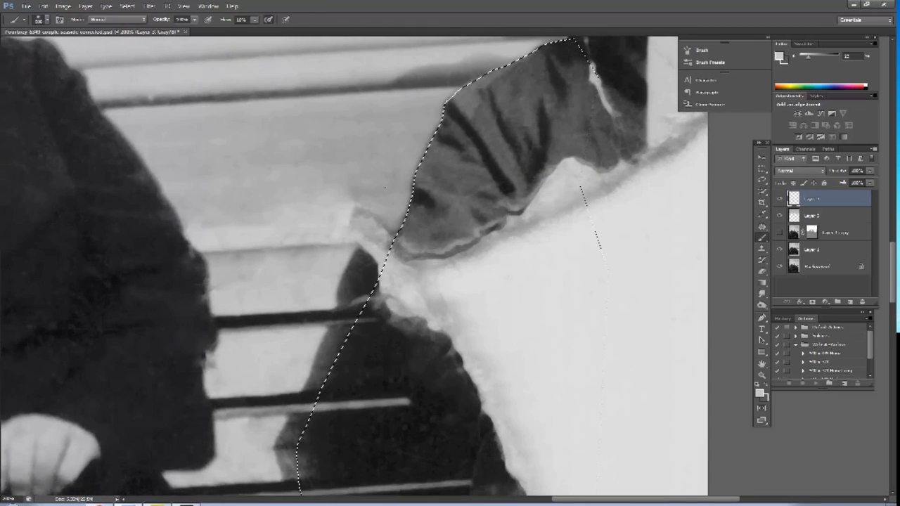
click(254, 20)
drag(254, 32, 277, 33)
click(759, 395)
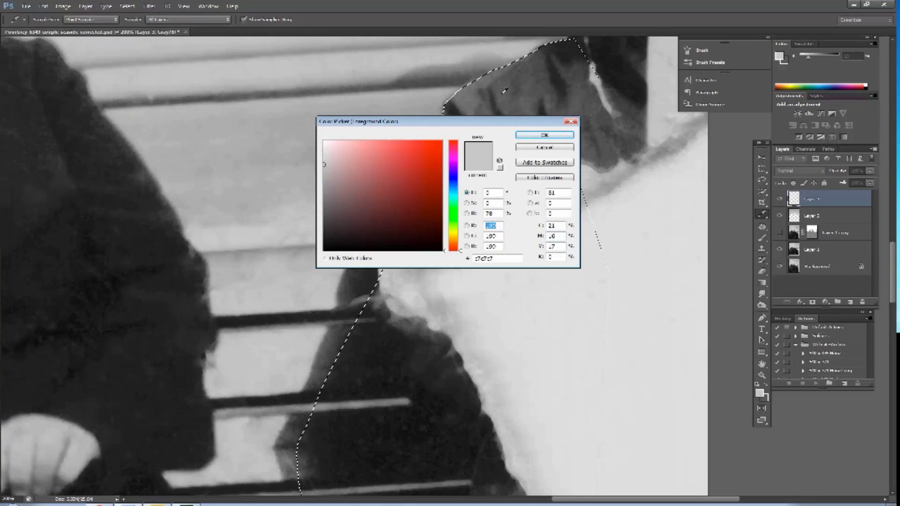
click(544, 135)
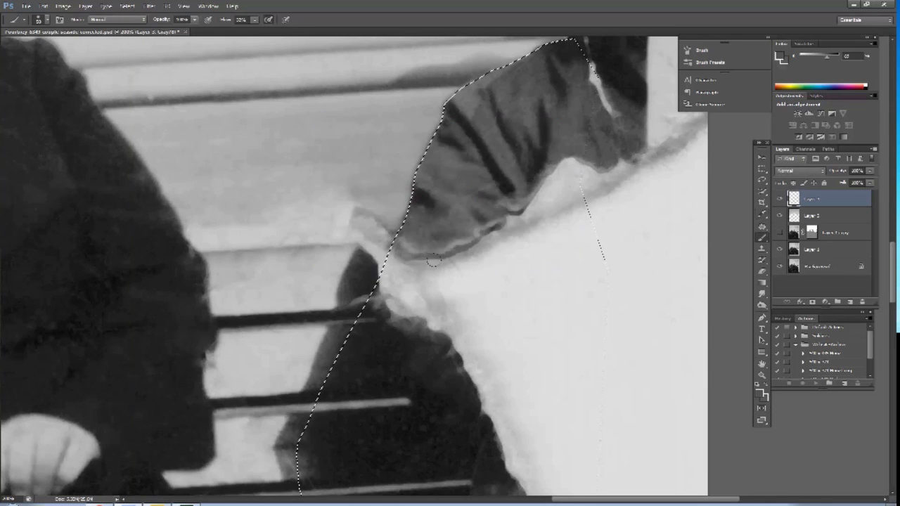
drag(380, 281, 415, 327)
drag(422, 270, 471, 344)
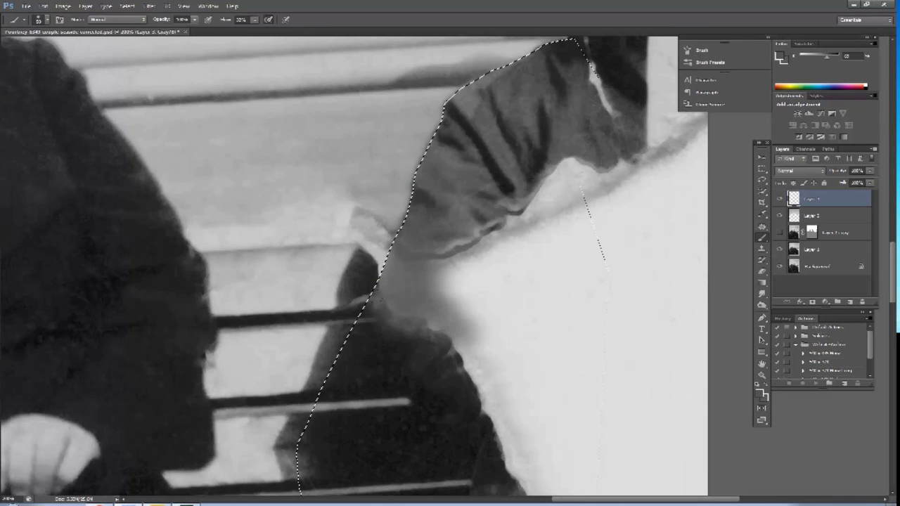
- Set a new background colour and darken the neck and collar area with black
click(765, 400)
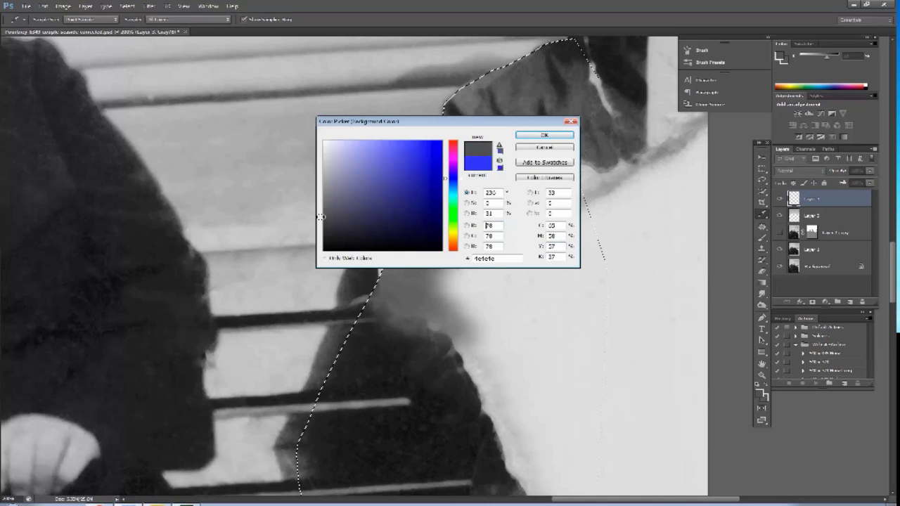
click(544, 135)
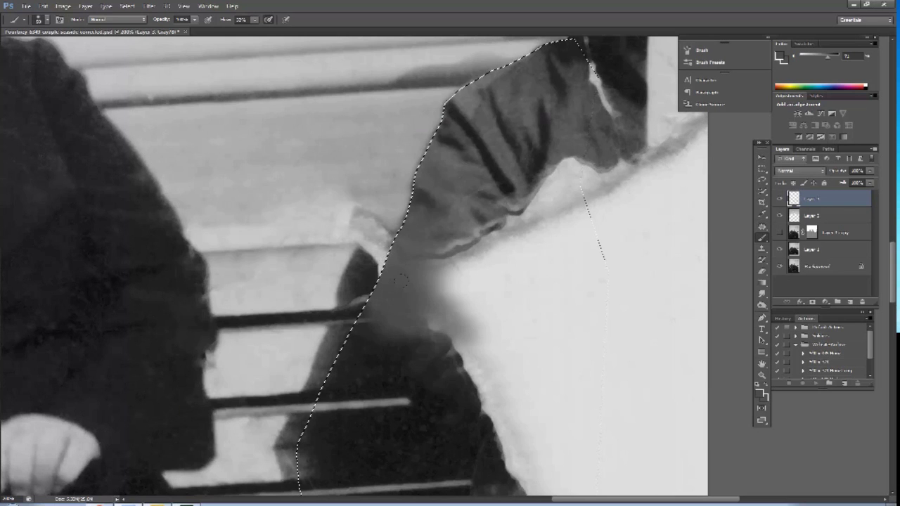
click(760, 393)
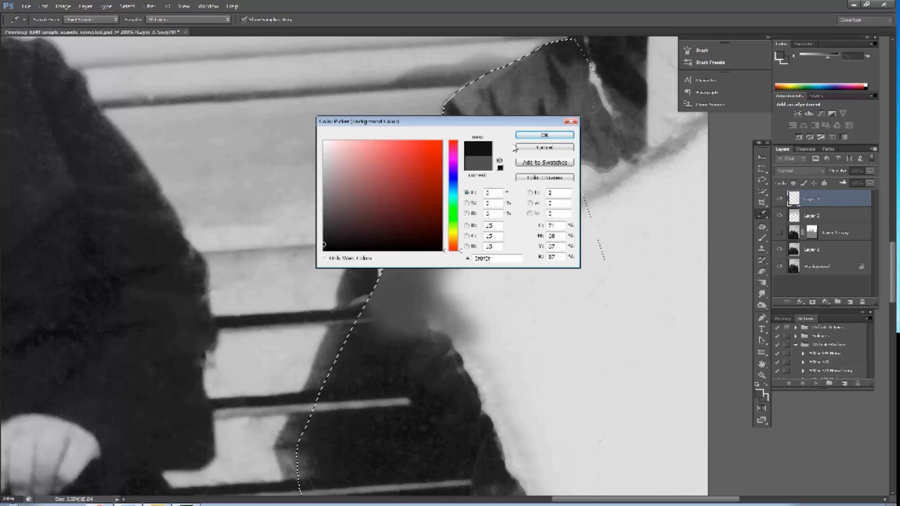
click(542, 136)
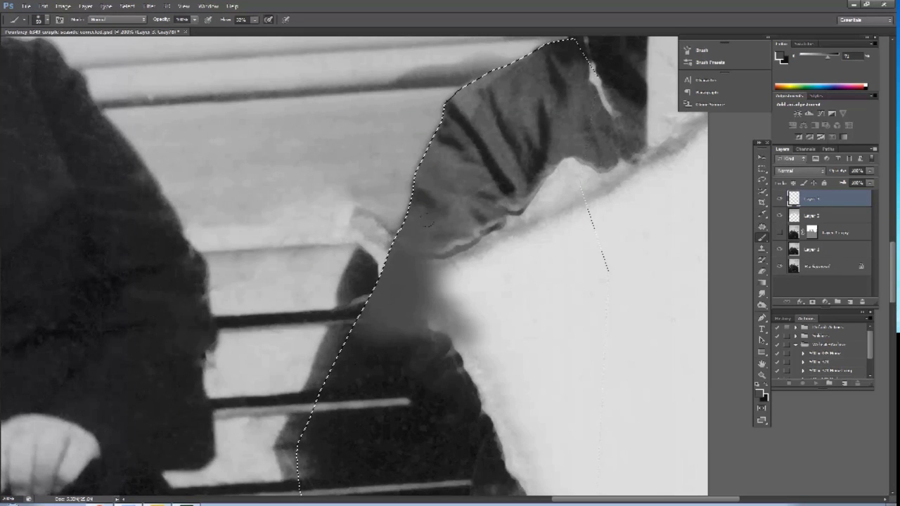
mouse_move(426, 227)
mouse_down()
mouse_move(400, 295)
mouse_move(383, 309)
mouse_move(443, 236)
mouse_move(433, 267)
mouse_move(450, 331)
mouse_move(478, 232)
mouse_move(450, 197)
mouse_move(466, 109)
mouse_move(569, 162)
mouse_move(534, 232)
mouse_move(478, 295)
mouse_move(471, 380)
mouse_move(492, 429)
mouse_up()
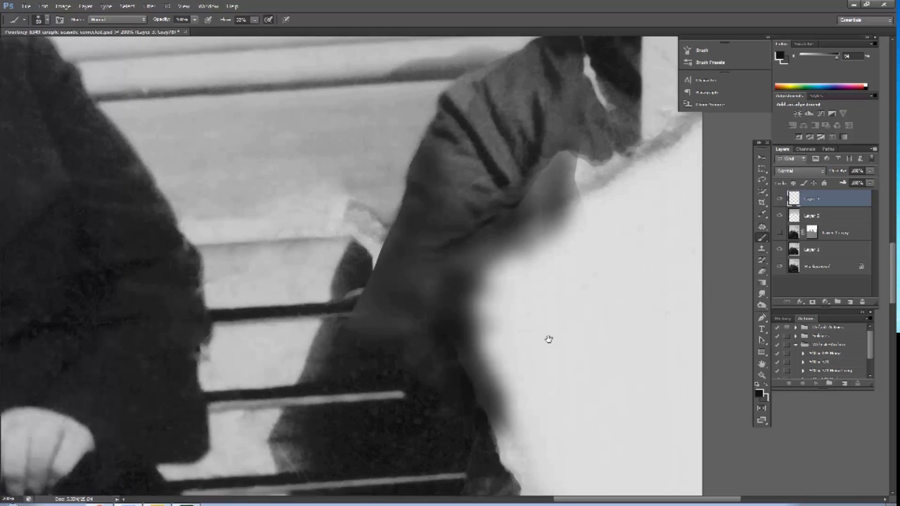
scroll(548, 339, down, 3)
scroll(357, 243, up, 4)
mouse_move(443, 260)
mouse_down()
mouse_move(443, 204)
mouse_move(482, 109)
mouse_up()
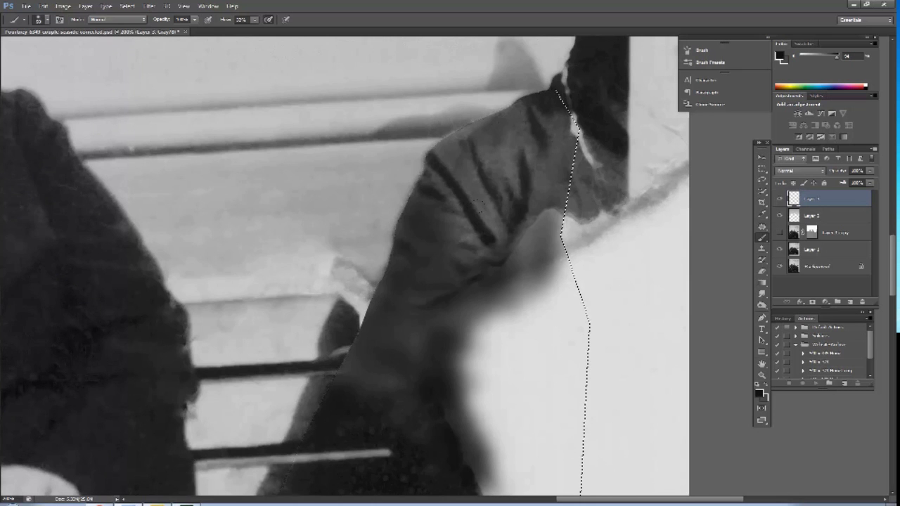
- Paint soft mid-grey strokes over the sleeve stripes, lowering flow to 15% then about 7%
click(760, 396)
click(337, 204)
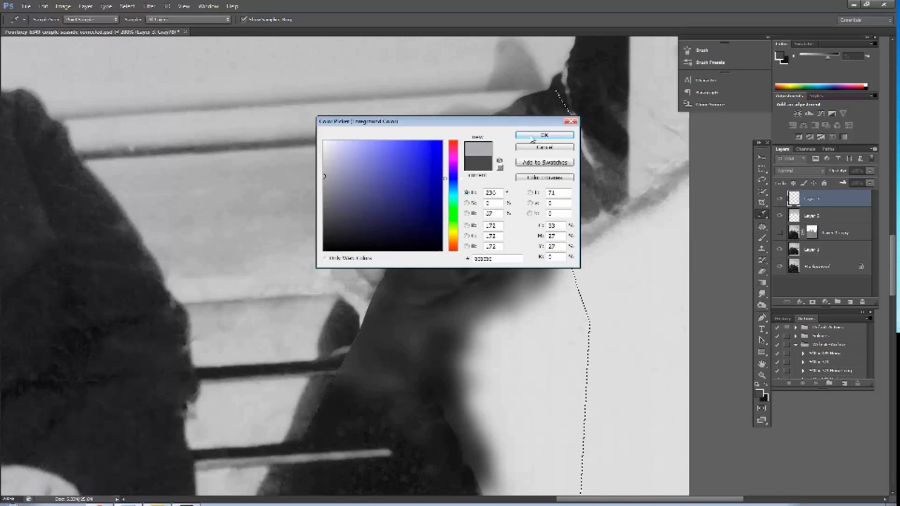
click(542, 137)
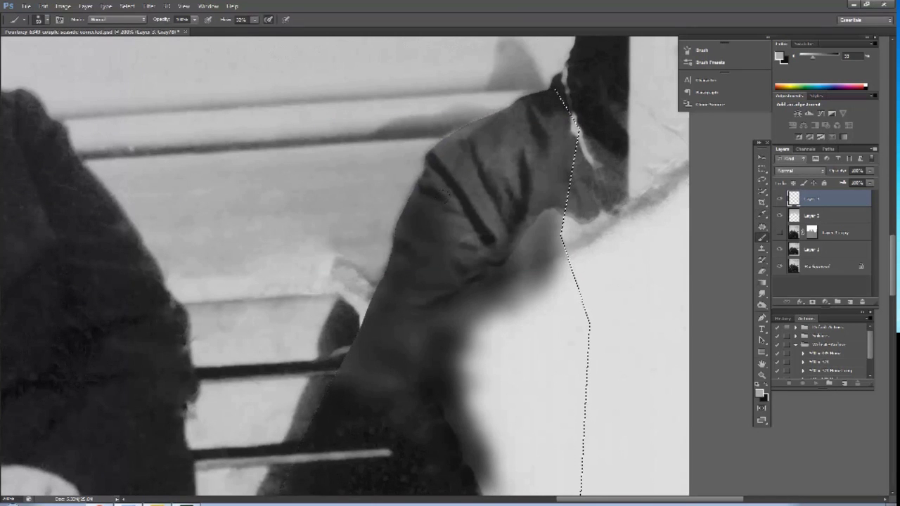
drag(436, 205, 436, 207)
drag(253, 19, 242, 30)
drag(408, 209, 439, 220)
drag(253, 19, 250, 31)
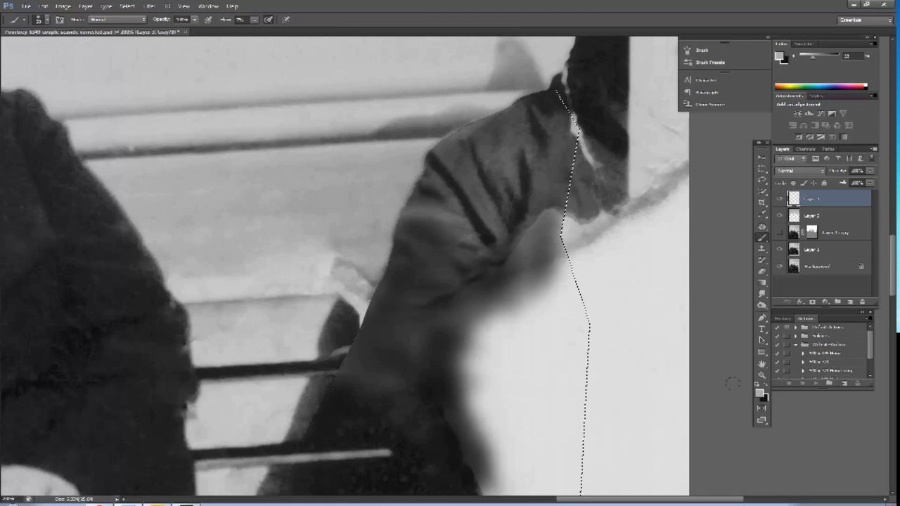
- Alternate black and light grey to refine the sleeve stripes, then invert the selection
key(x)
mouse_move(461, 229)
mouse_down()
mouse_move(483, 250)
mouse_move(450, 295)
mouse_up()
key(x)
mouse_move(473, 257)
mouse_down()
mouse_move(415, 309)
mouse_move(425, 308)
mouse_up()
key(x)
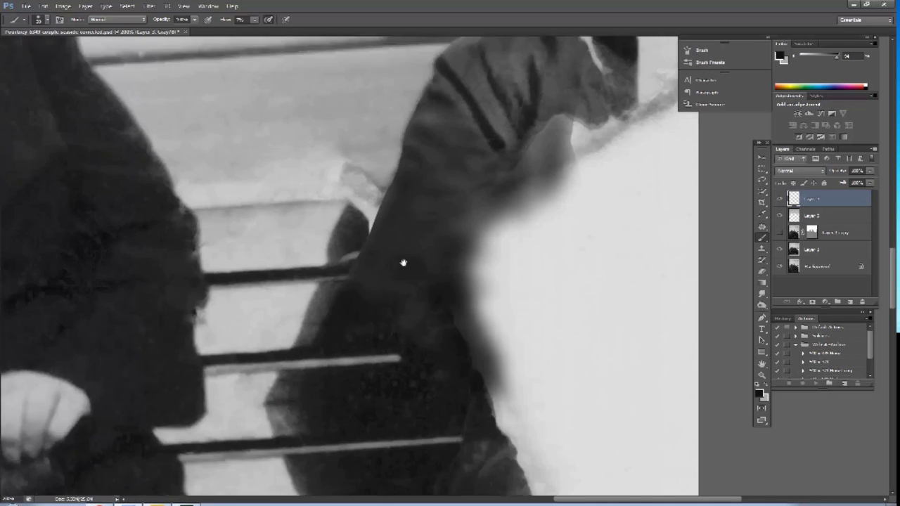
drag(402, 261, 398, 233)
click(127, 5)
click(141, 40)
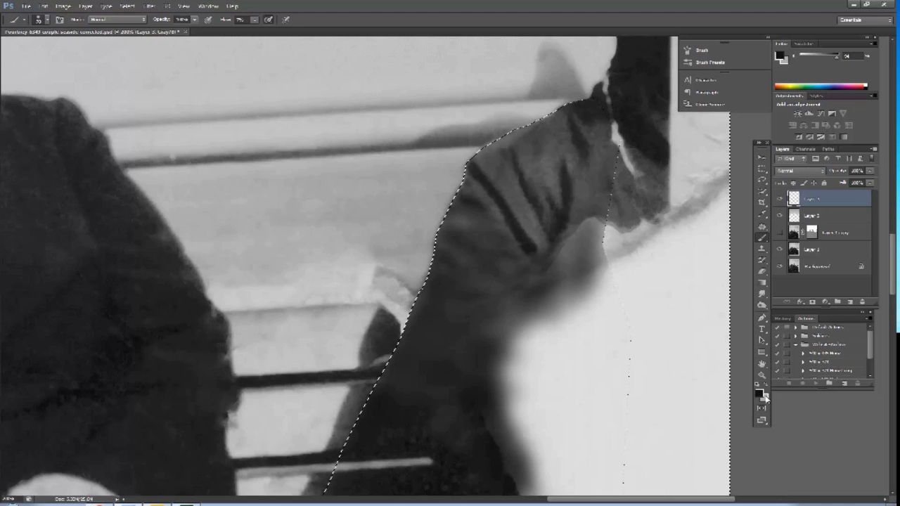
- Set brush flow to 22% and sample a grey from the backdrop as the paint colour
key(x)
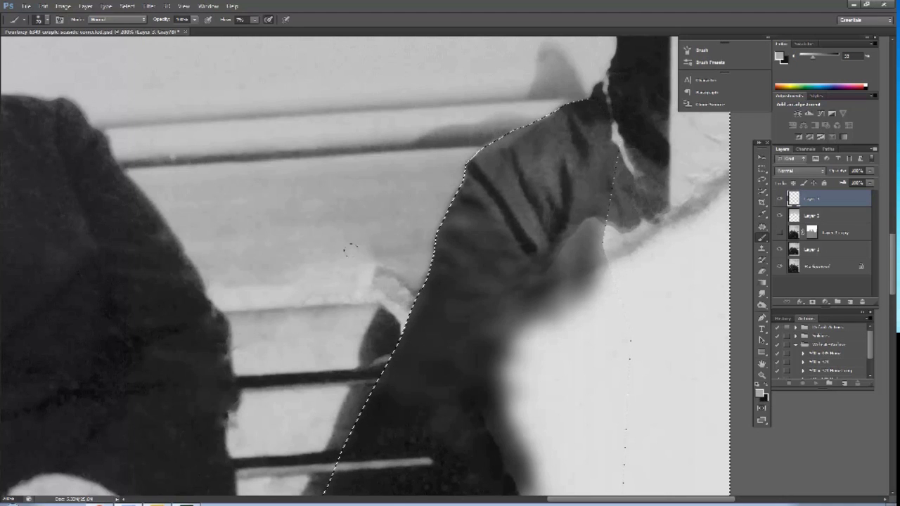
drag(255, 19, 262, 31)
click(274, 260)
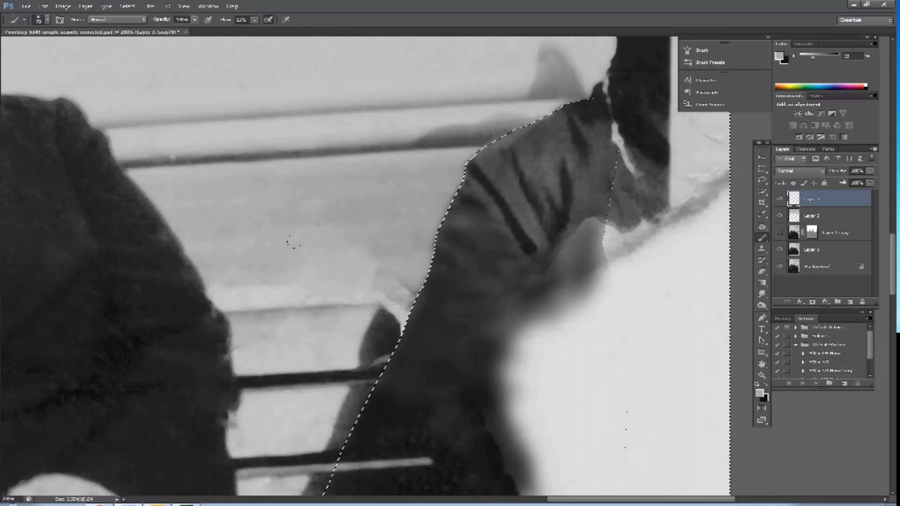
key(alt)
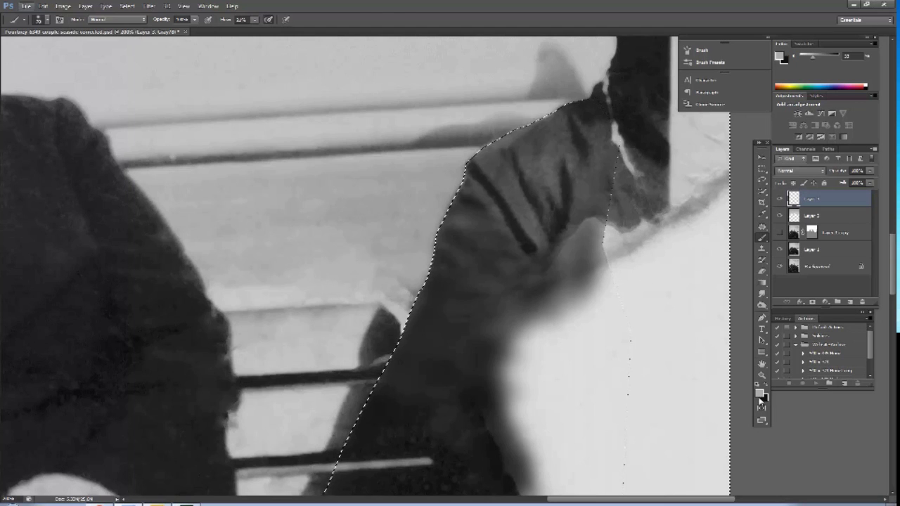
click(759, 394)
click(303, 215)
key(Return)
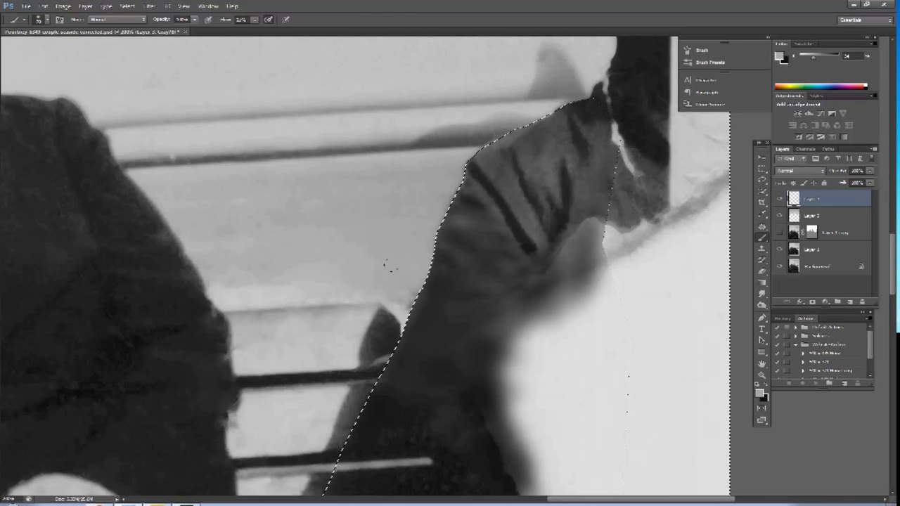
- Darken the area left of the sleeve's shoulder with black and lighten the shadow with white
key(d)
drag(401, 292, 358, 334)
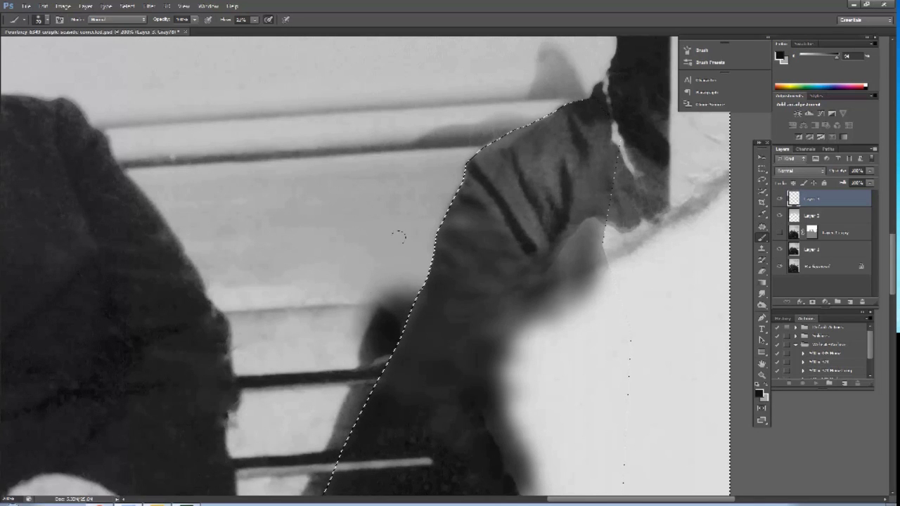
key(x)
drag(383, 291, 400, 303)
key(x)
key(x)
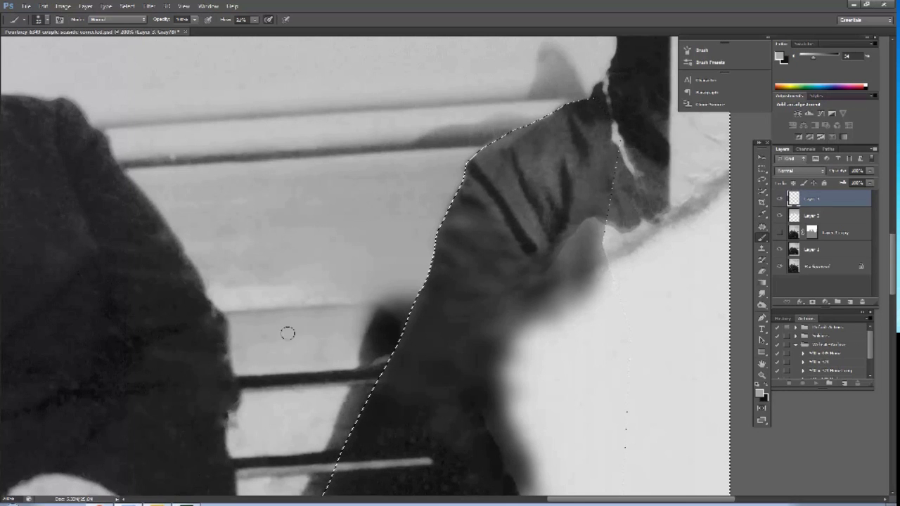
key(x)
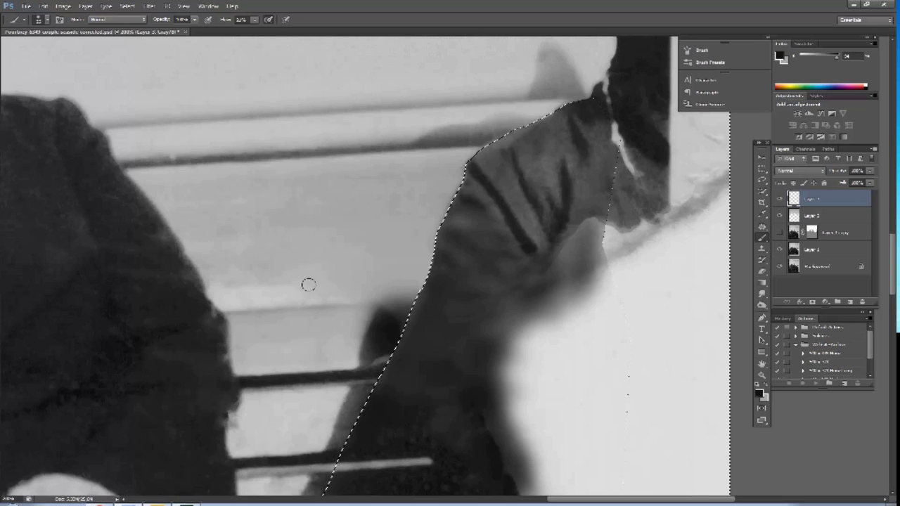
- Set a light grey background colour, then try a faint dark stroke across the backdrop and undo it
click(766, 397)
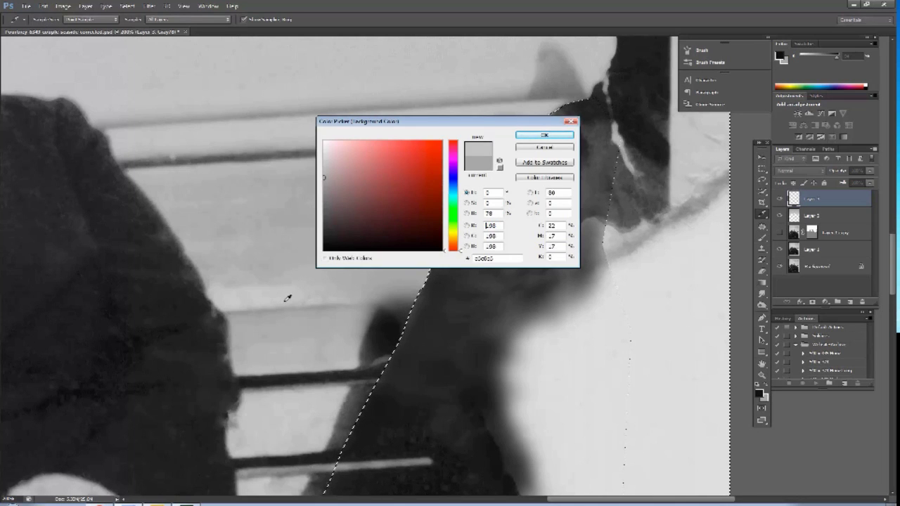
click(525, 137)
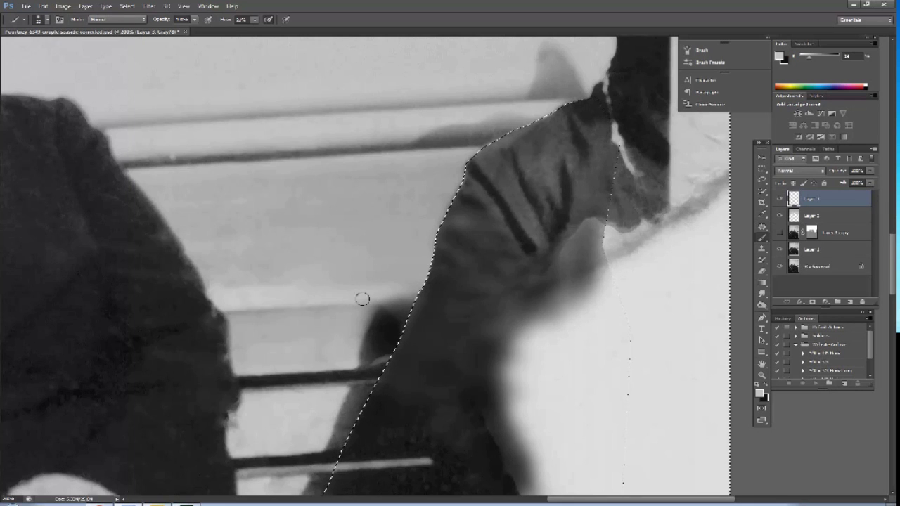
key(x)
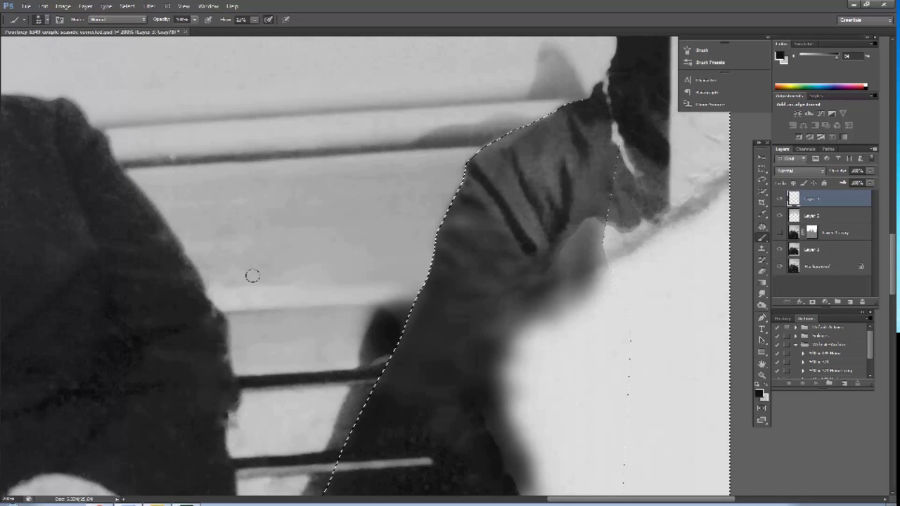
drag(230, 279, 394, 270)
key(ctrl+z)
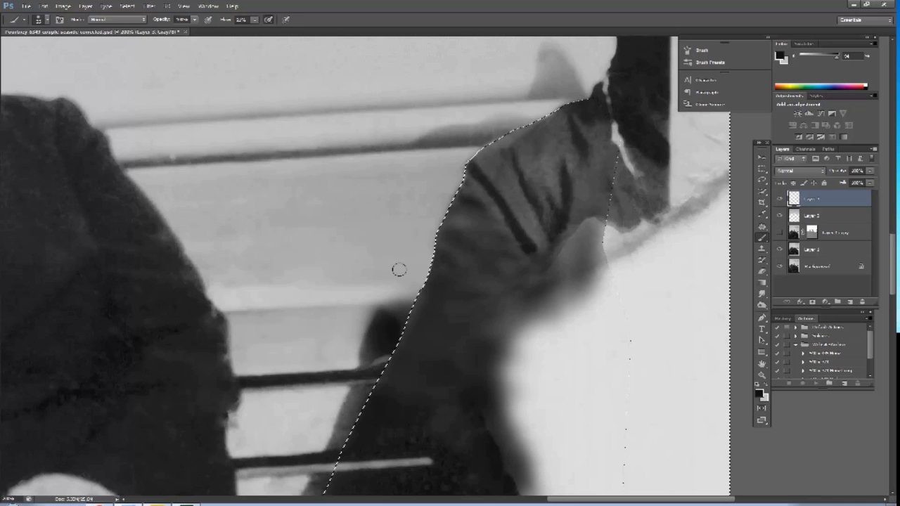
- Set a light grey paint colour, sample a dark tone from the coat, and lower flow to 24%
click(760, 394)
click(542, 138)
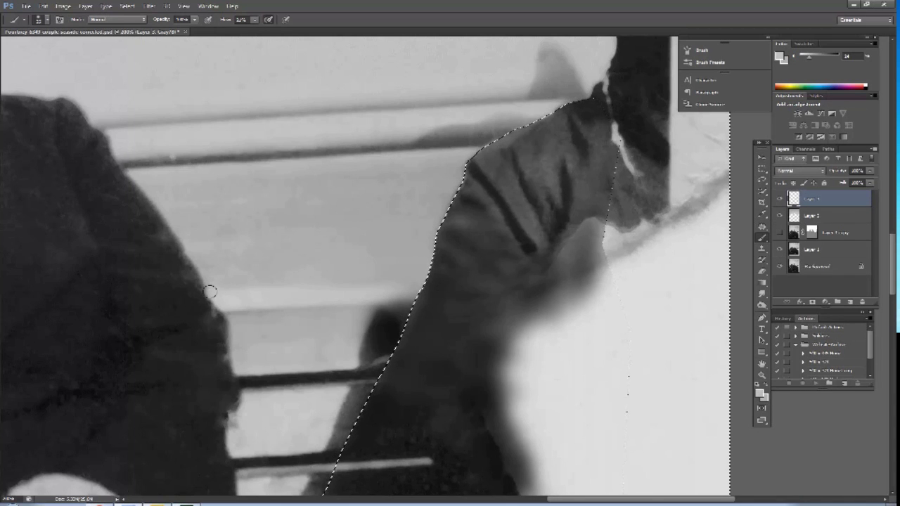
click(759, 395)
click(202, 307)
key(Return)
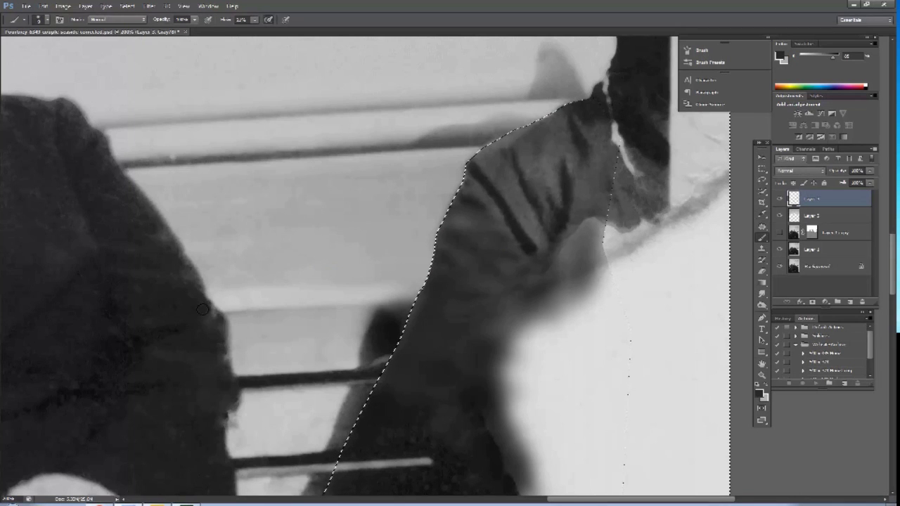
click(255, 19)
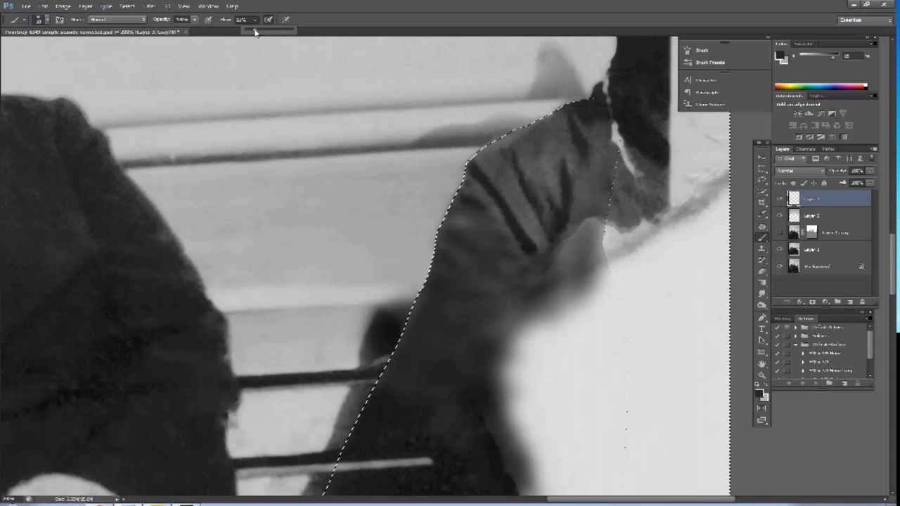
drag(255, 33, 251, 32)
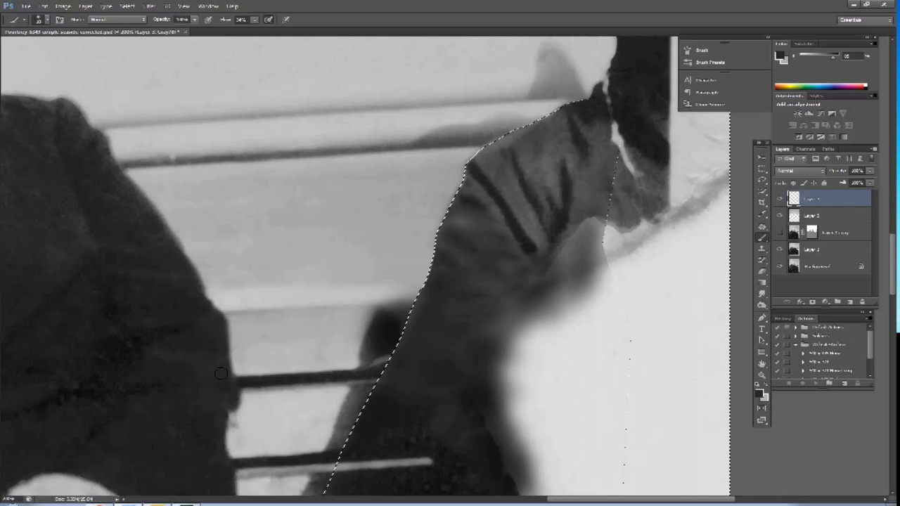
- Pan to the railing beside the woman's hands and sample a light grey as painting colour
drag(315, 363, 350, 205)
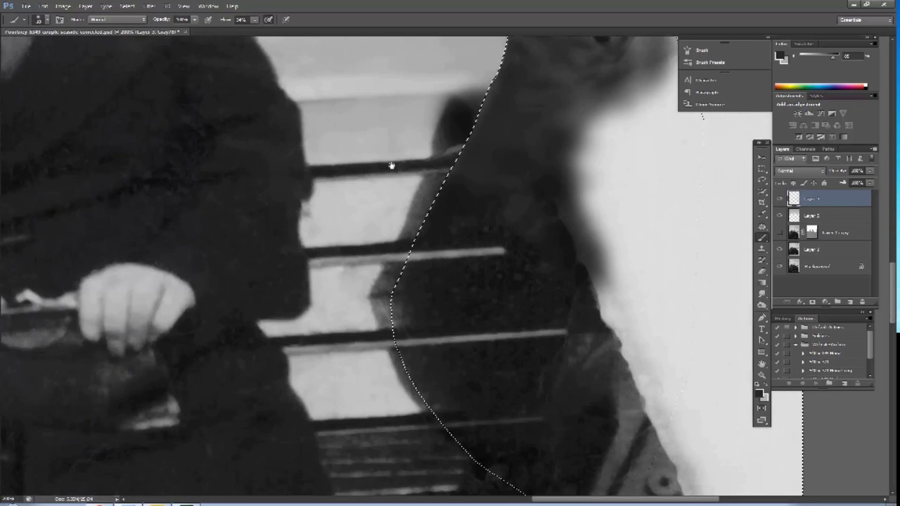
drag(390, 162, 415, 233)
drag(394, 105, 394, 169)
drag(398, 225, 406, 209)
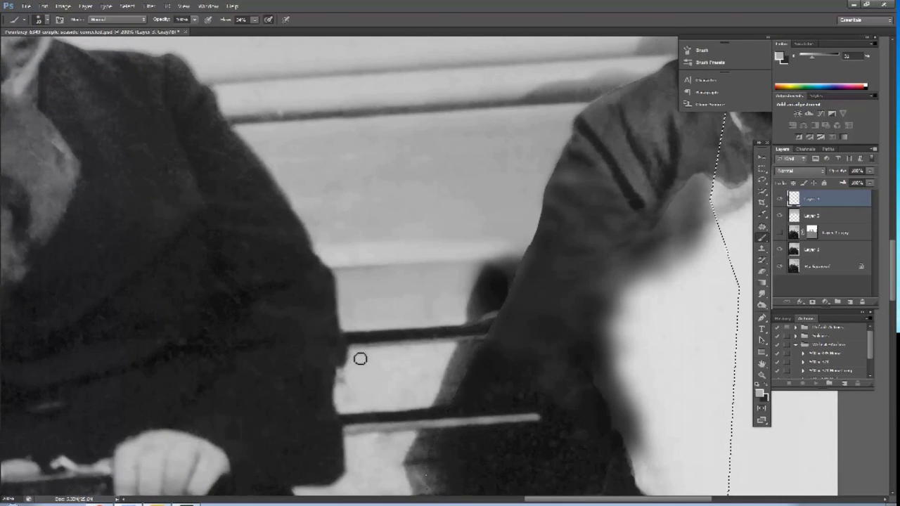
key(i)
click(543, 135)
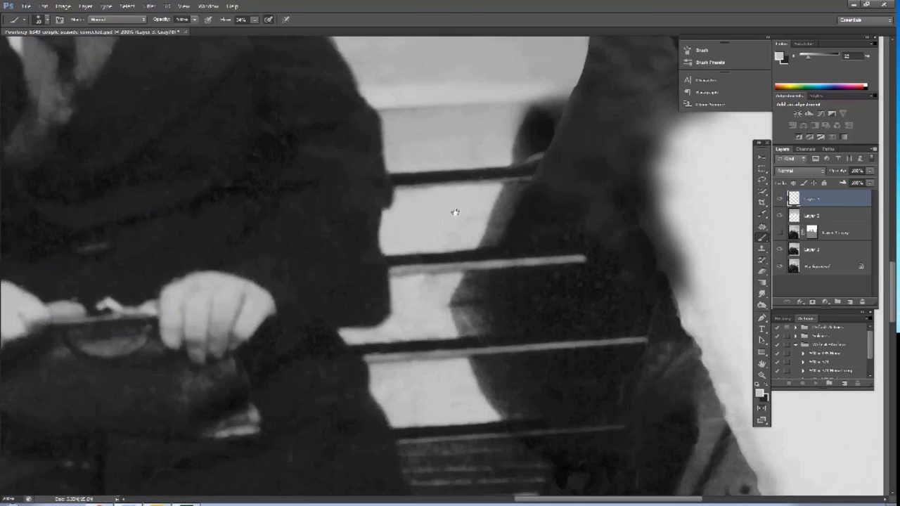
drag(452, 358, 454, 209)
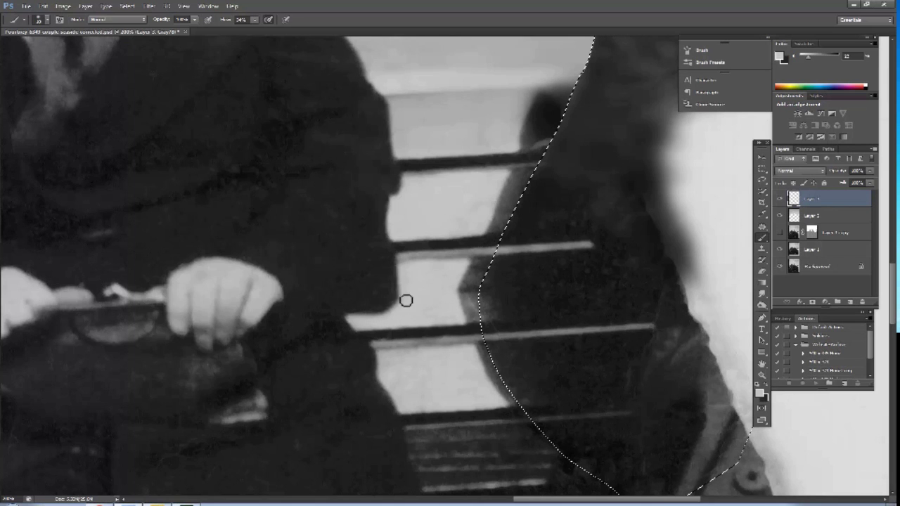
key(i)
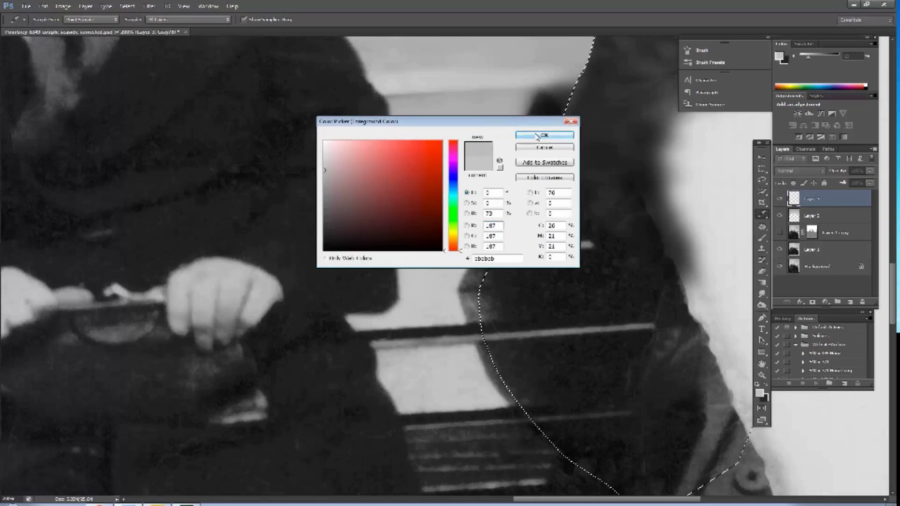
key(Return)
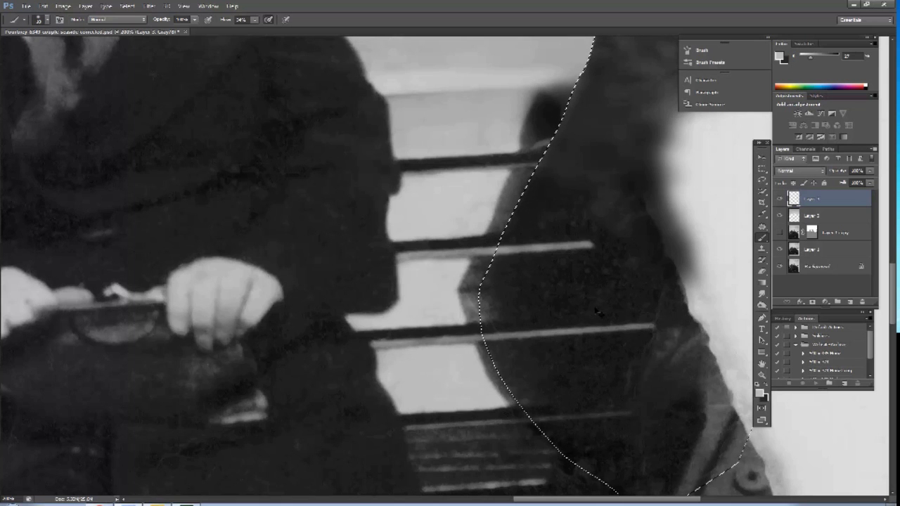
key(ctrl+0)
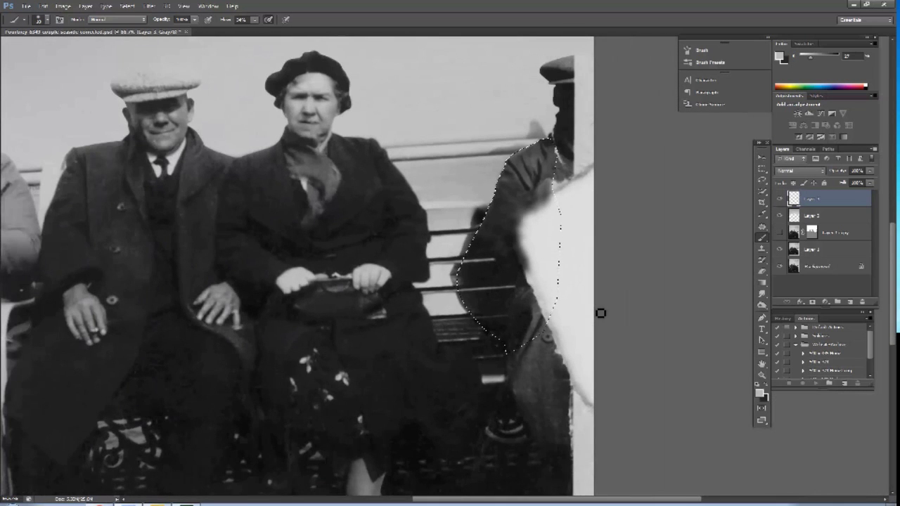
- Deselect, merge the top retouching layer down, and add a new empty layer
drag(531, 176, 497, 192)
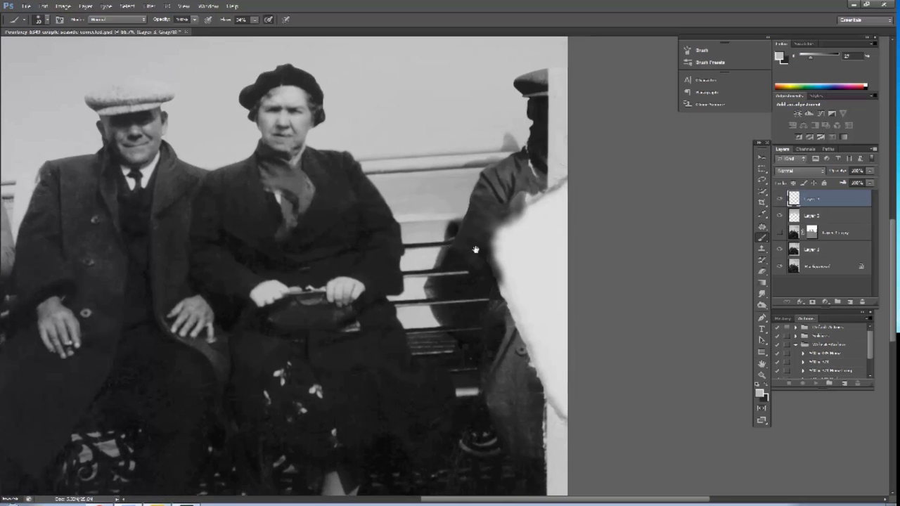
click(127, 6)
click(137, 23)
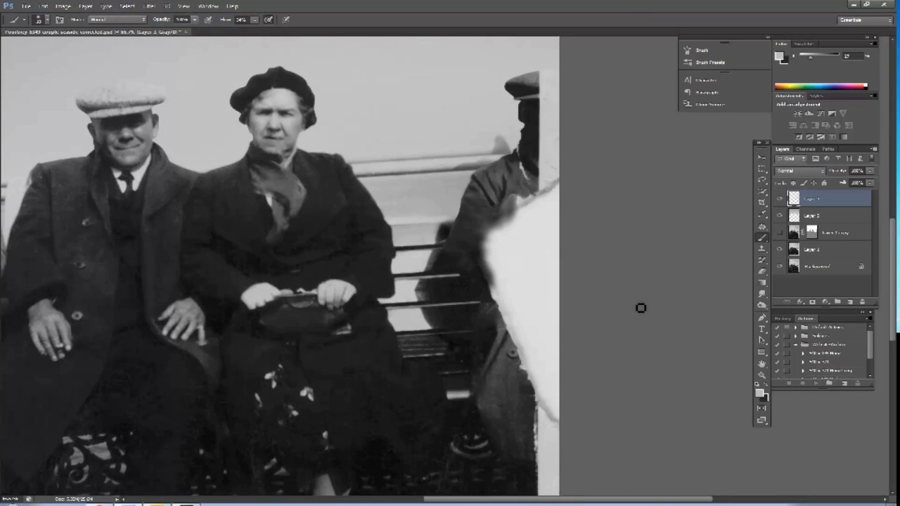
right_click(834, 203)
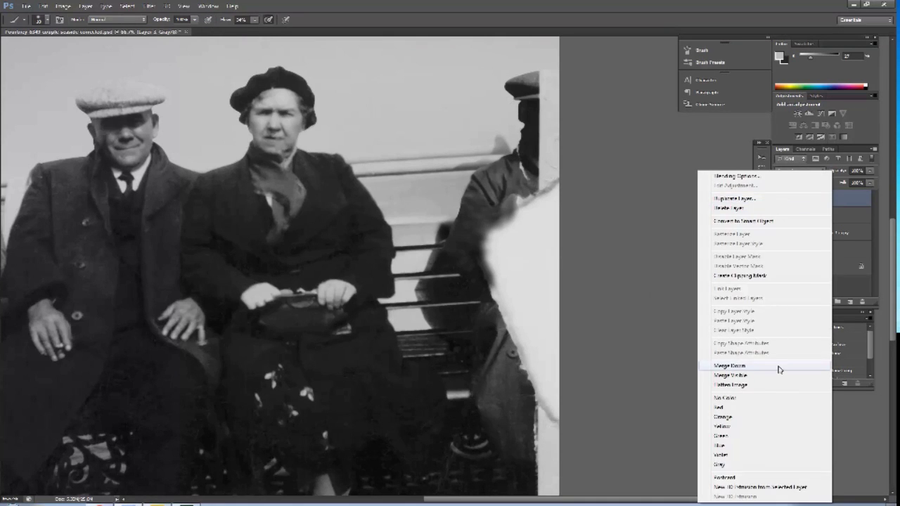
click(779, 367)
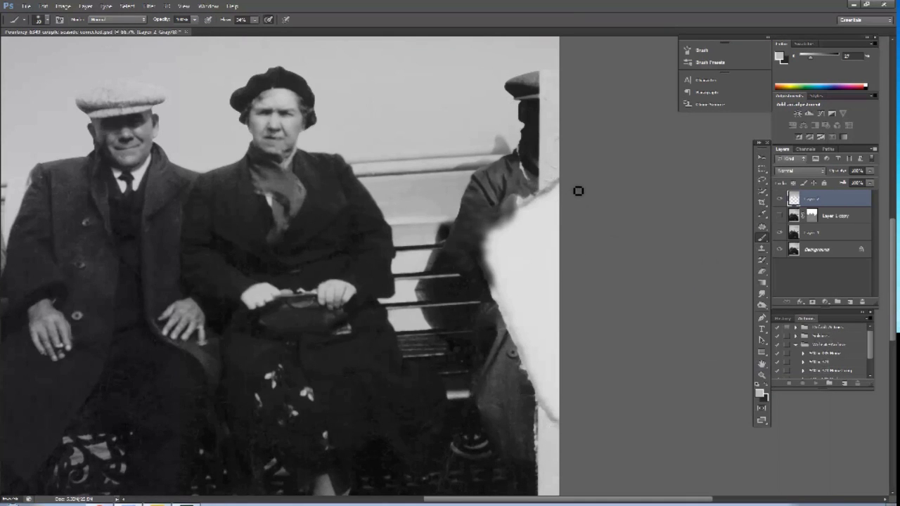
click(851, 304)
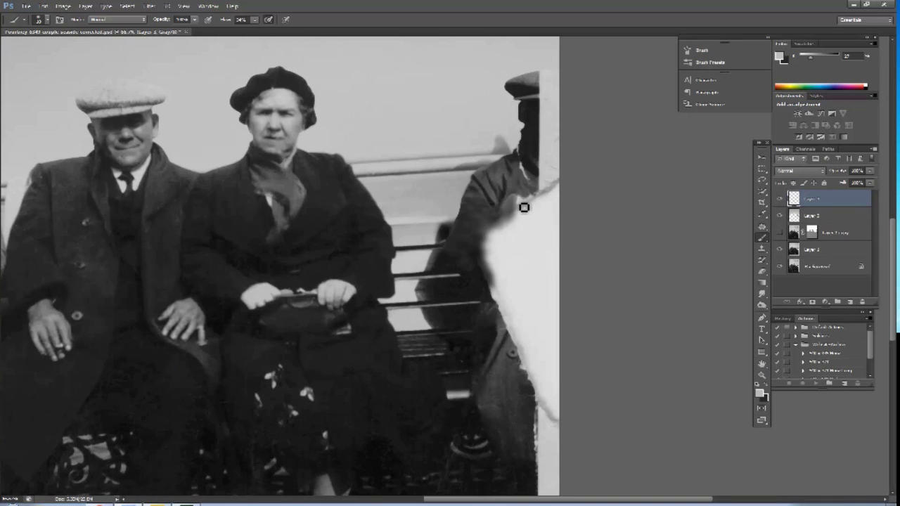
- Brush soft tone over the man's shoulder and sample a grey from the photo
scroll(525, 204, up, 2)
scroll(522, 206, down, 1)
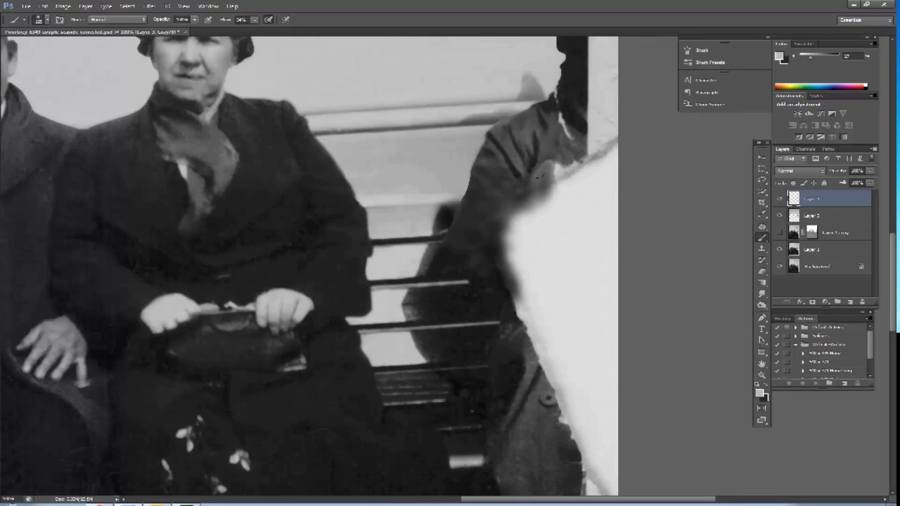
mouse_move(591, 124)
mouse_down()
mouse_move(554, 144)
mouse_move(508, 266)
mouse_up()
click(759, 392)
click(550, 133)
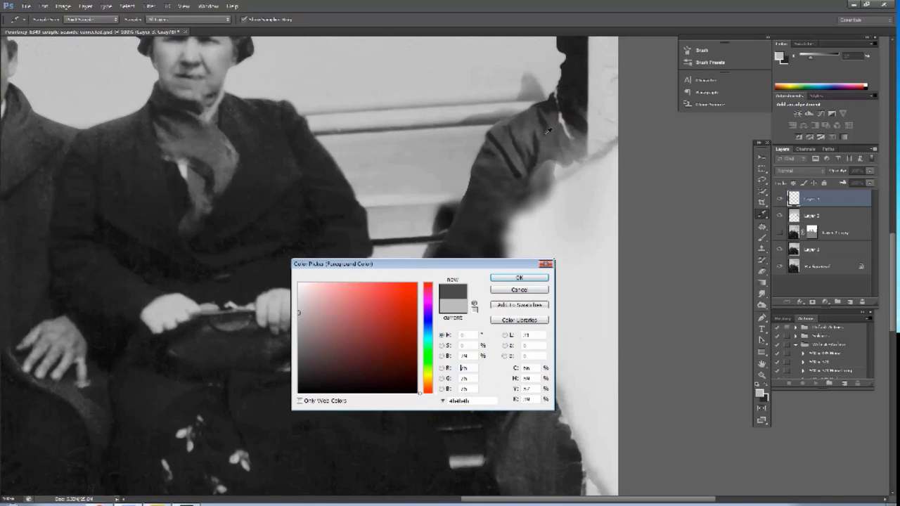
click(519, 278)
- Paint grey over the white strip beside the man's shoulder and right edge
mouse_move(545, 183)
mouse_down()
mouse_move(515, 240)
mouse_move(562, 120)
mouse_move(516, 246)
mouse_up()
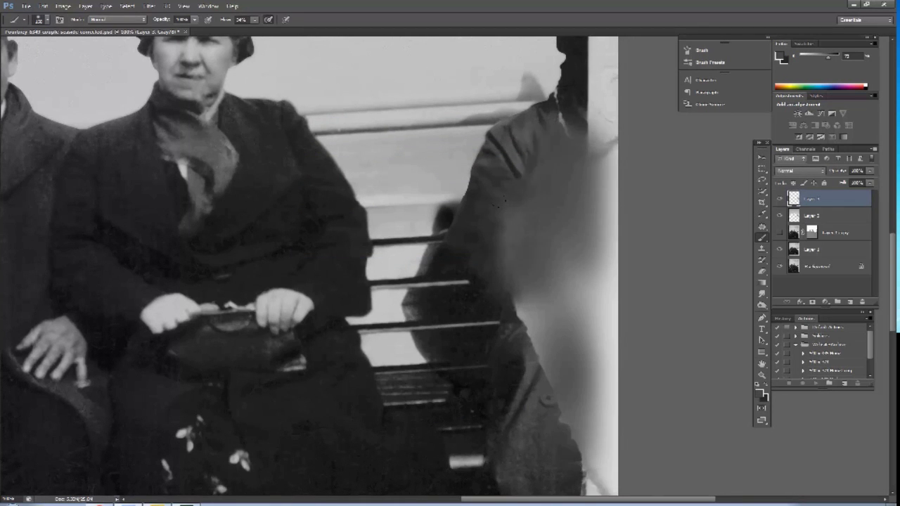
drag(502, 296, 562, 352)
drag(523, 311, 536, 335)
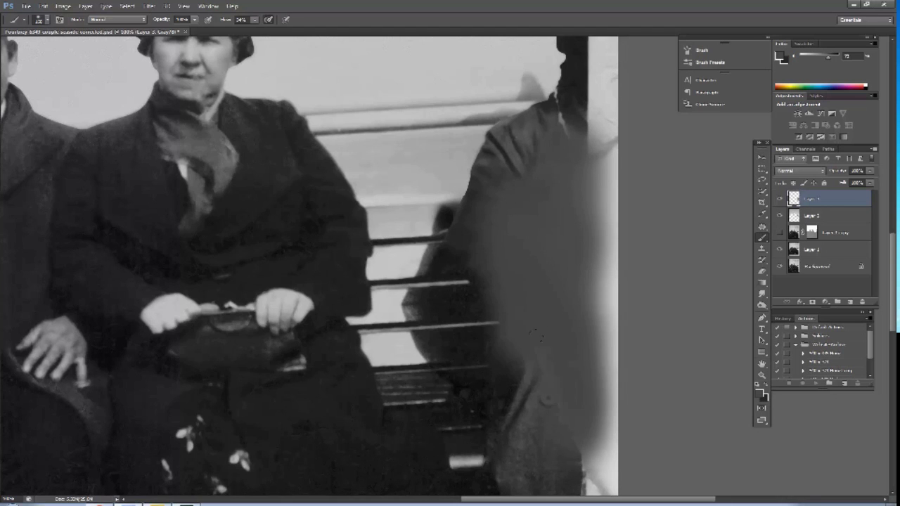
drag(526, 184, 562, 122)
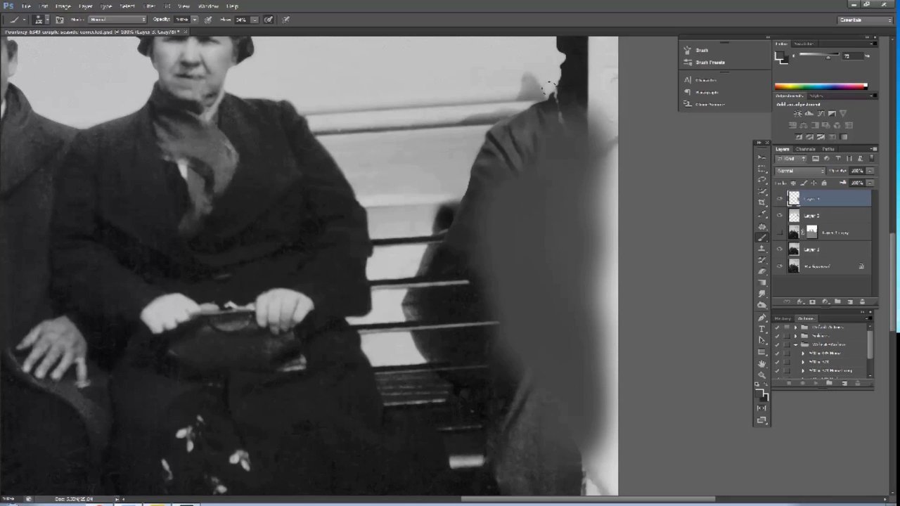
drag(549, 88, 546, 107)
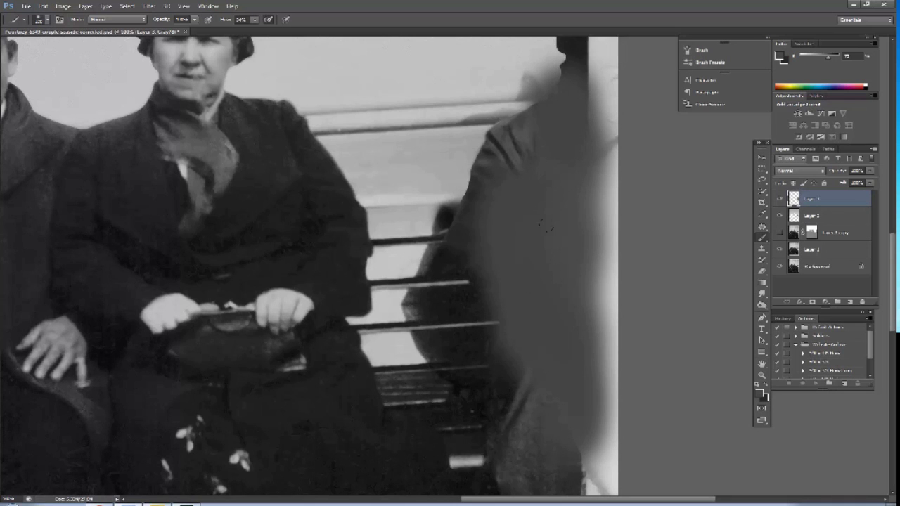
drag(544, 225, 629, 283)
drag(594, 148, 531, 319)
drag(534, 256, 485, 281)
- Darken the man's back and its right edge with soft grey strokes
drag(498, 223, 492, 142)
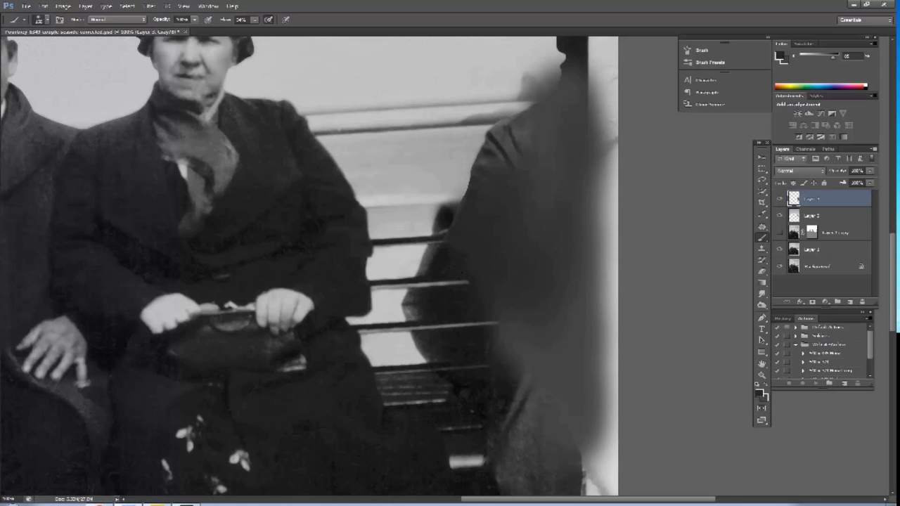
drag(489, 323, 520, 335)
drag(548, 211, 545, 130)
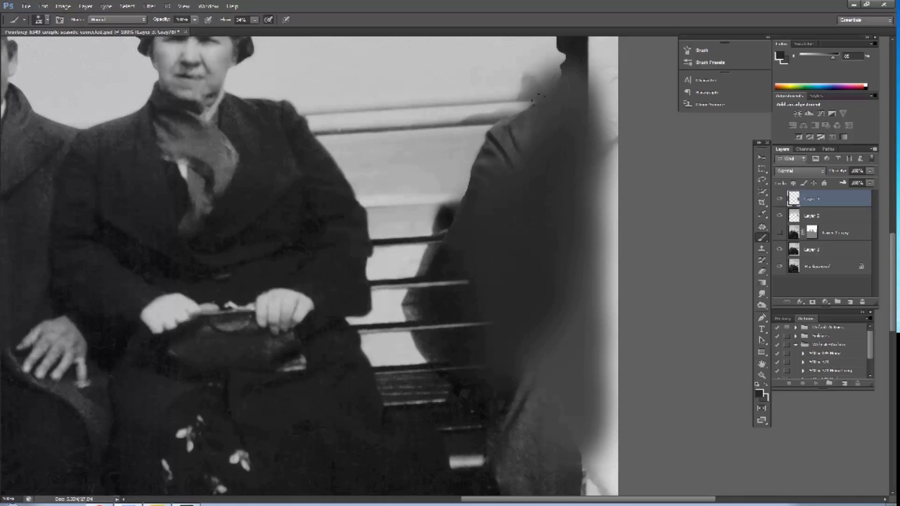
mouse_move(553, 35)
mouse_down()
mouse_move(518, 173)
mouse_move(445, 317)
mouse_up()
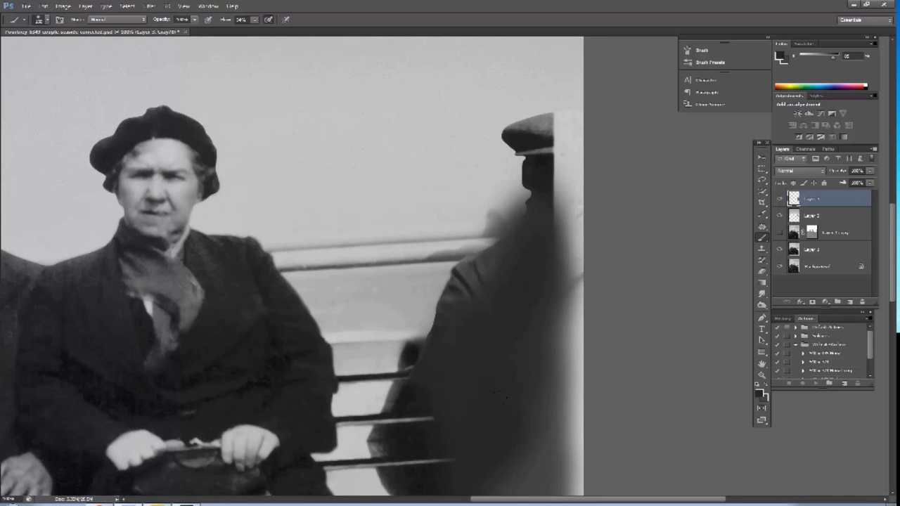
drag(562, 288, 555, 429)
drag(522, 381, 536, 118)
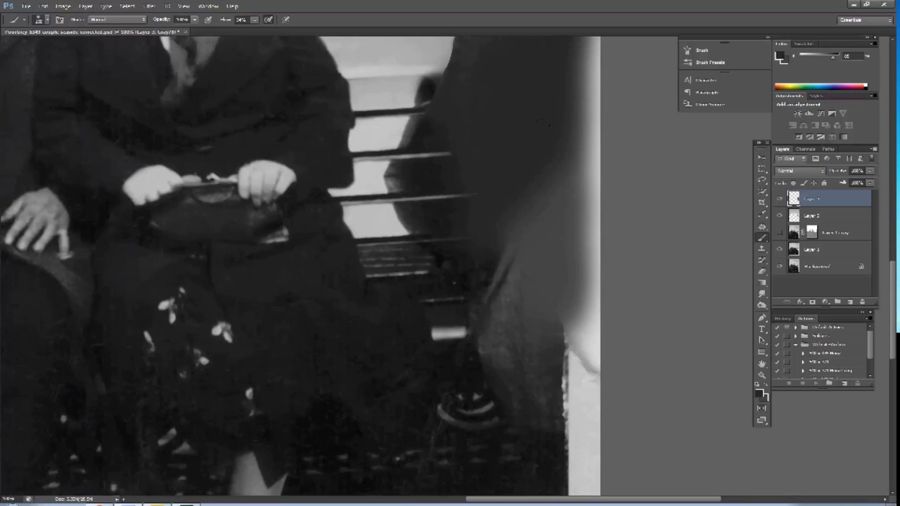
drag(562, 313, 578, 430)
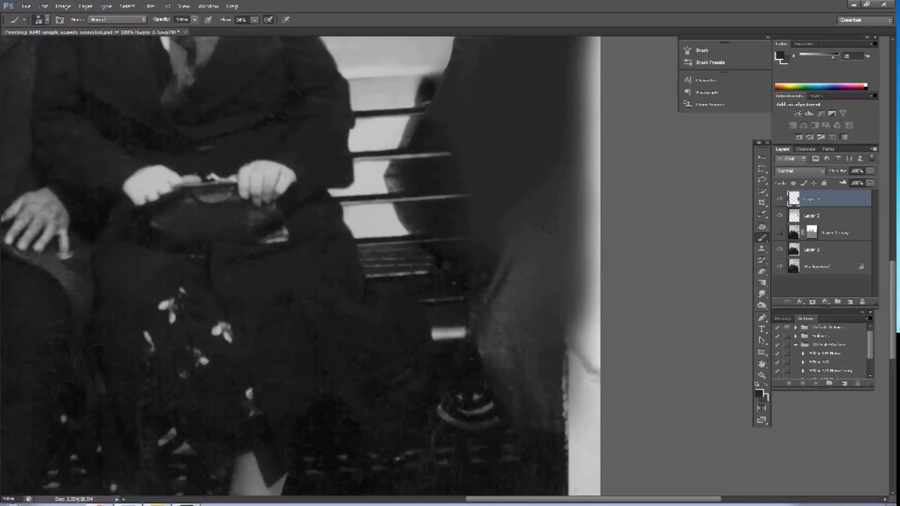
drag(570, 162, 557, 340)
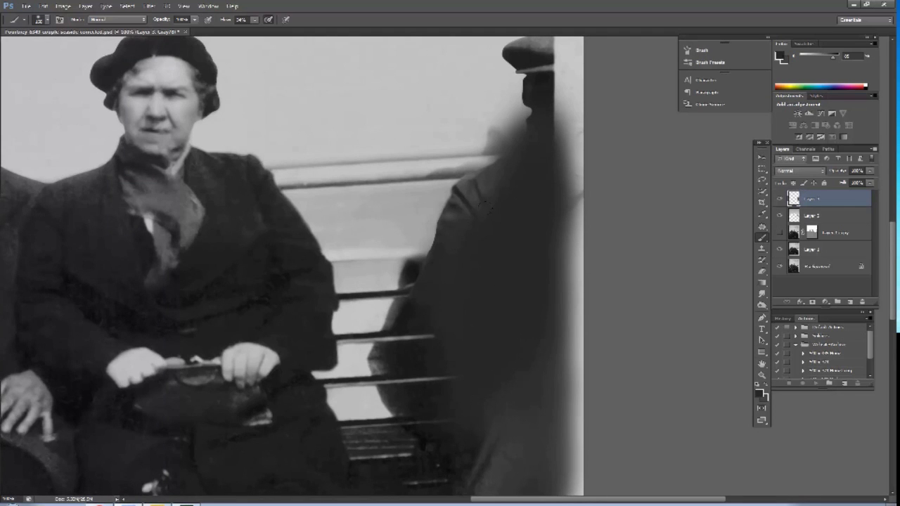
- Zoom in to inspect the repainted area and add a new empty layer
click(760, 394)
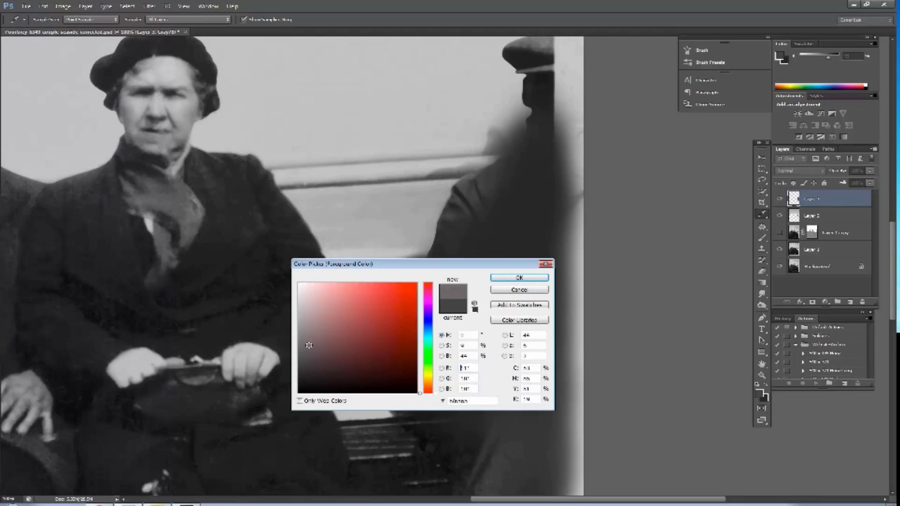
click(521, 279)
key(ctrl+minus)
key(ctrl+minus)
key(ctrl+minus)
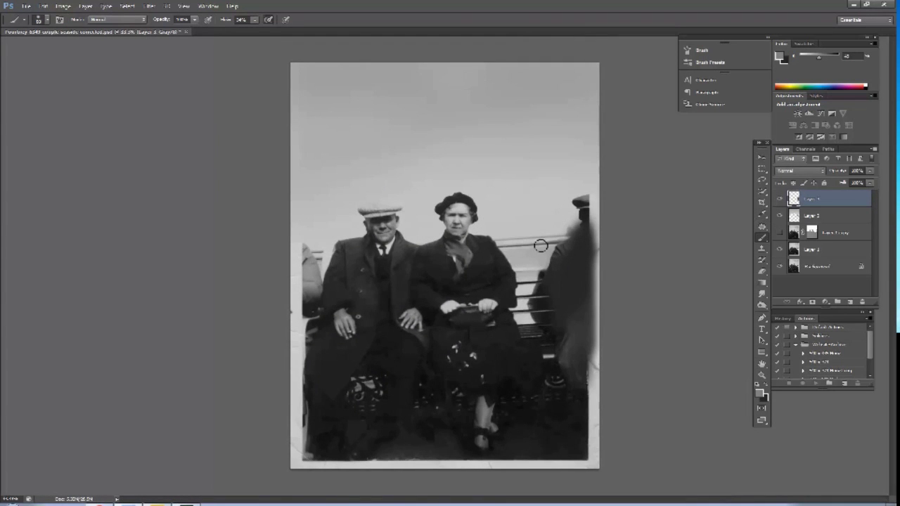
key(ctrl+plus)
key(ctrl+plus)
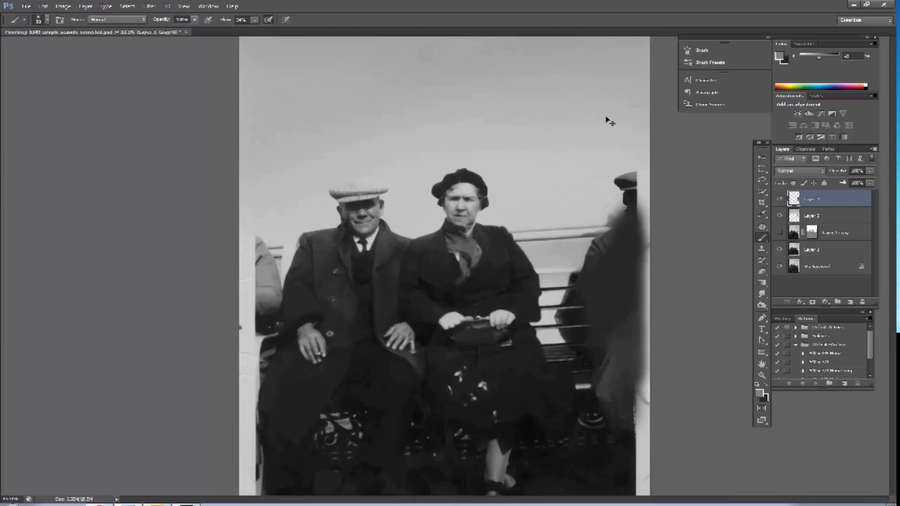
drag(740, 404, 632, 302)
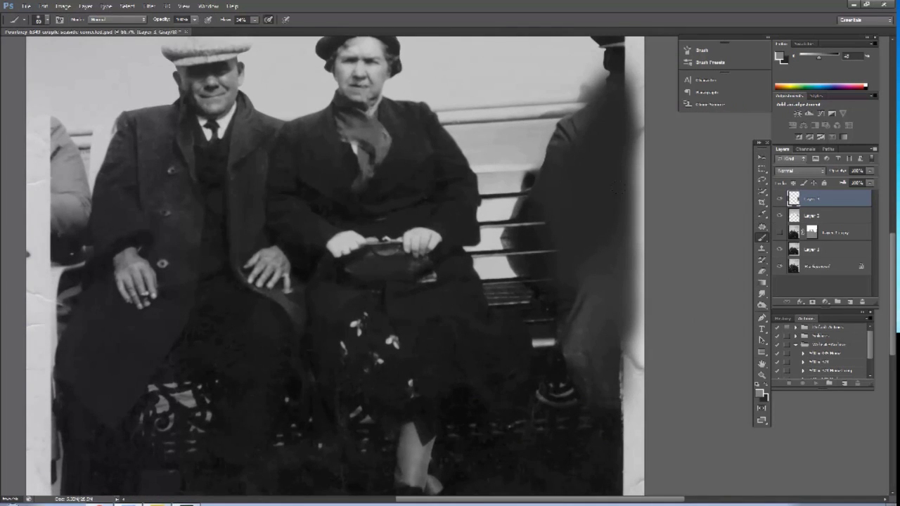
key(ctrl+plus)
scroll(693, 201, up, 2)
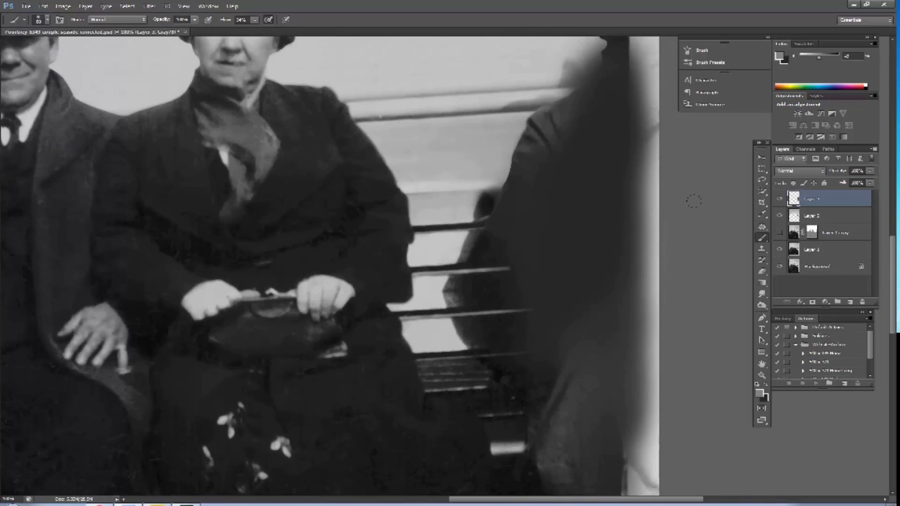
click(849, 301)
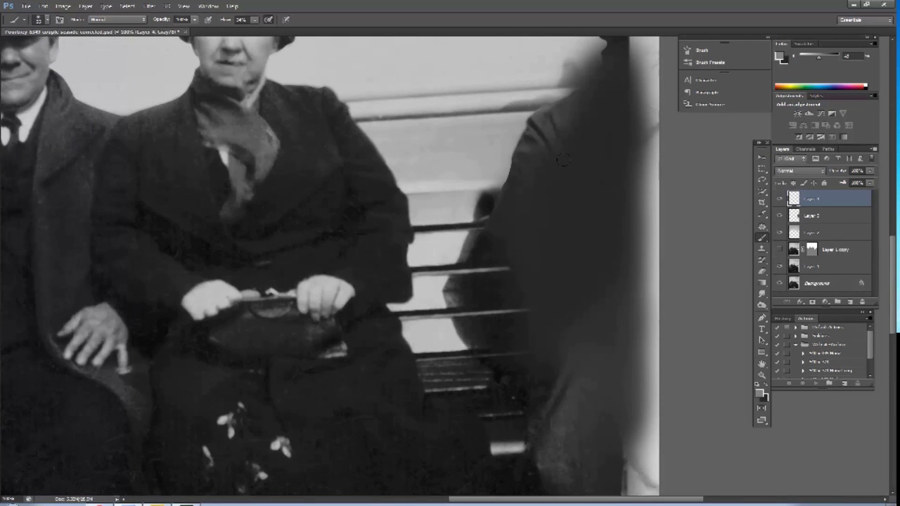
- Sample a dark colour from the coat as the foreground colour
click(762, 394)
click(536, 147)
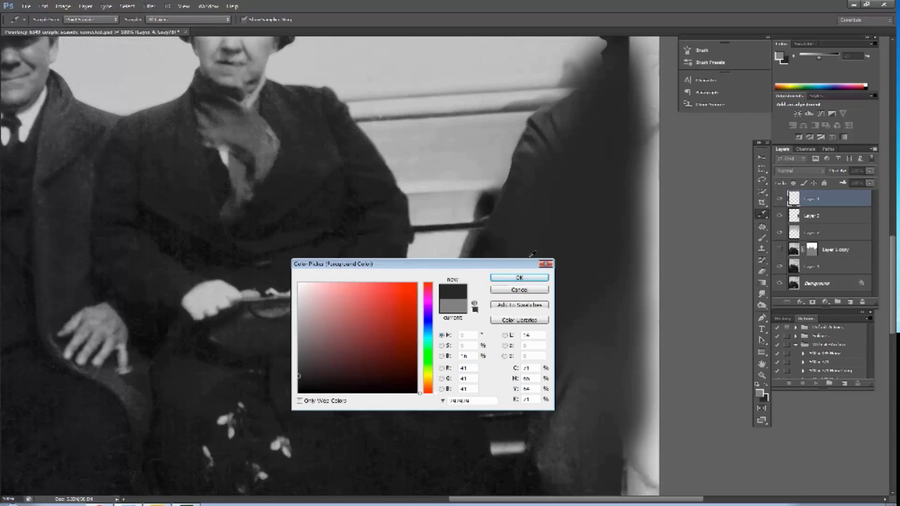
key(Return)
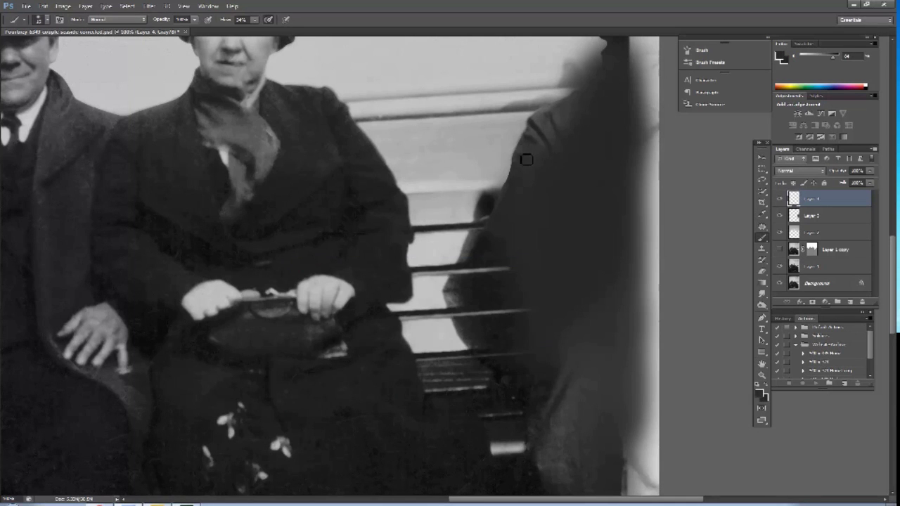
click(761, 394)
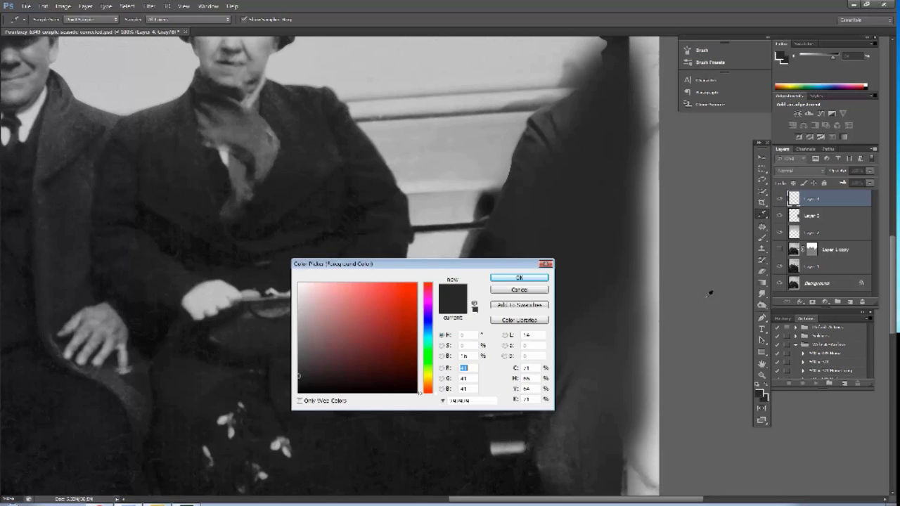
click(541, 277)
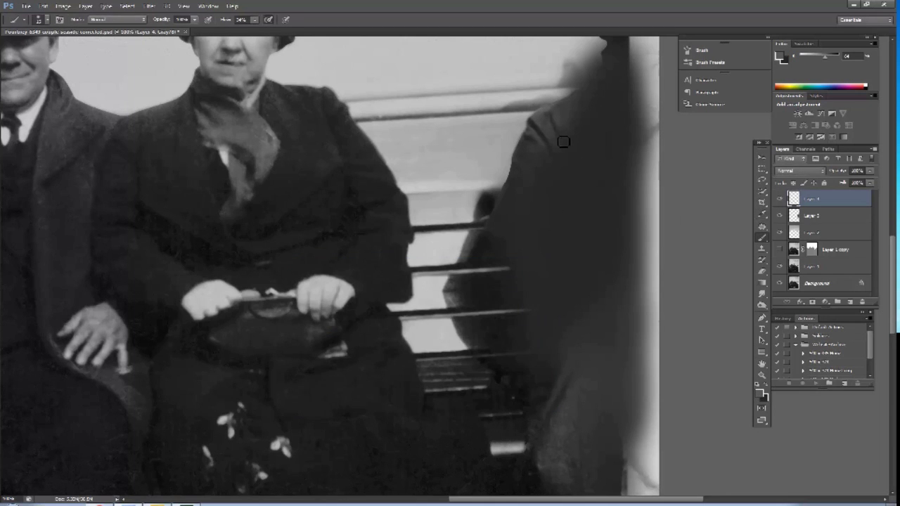
- Merge the top layer down, compare it against the original tear, and add a new layer
right_click(823, 201)
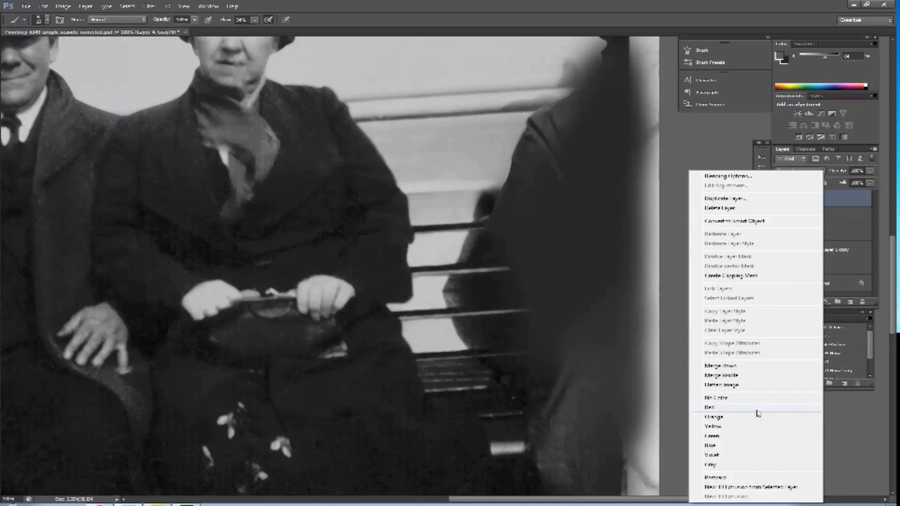
click(762, 365)
right_click(819, 199)
key(Escape)
click(778, 200)
click(779, 200)
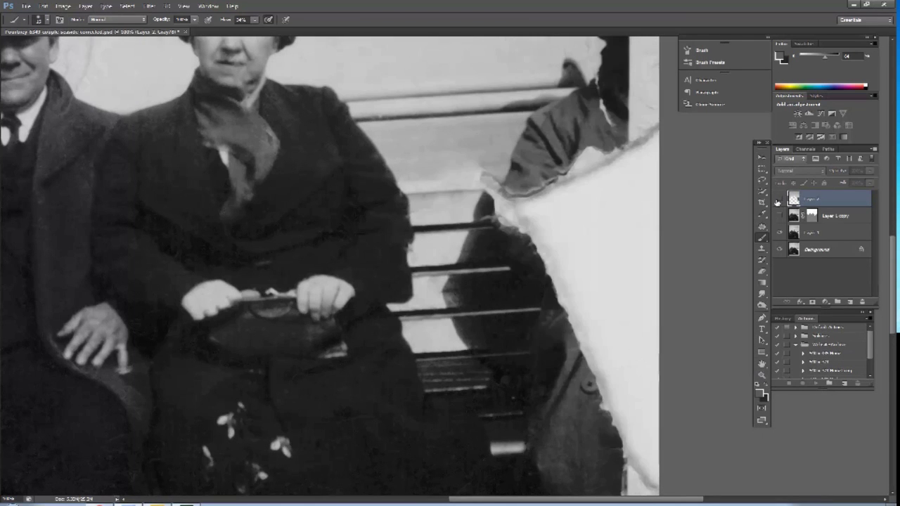
click(778, 200)
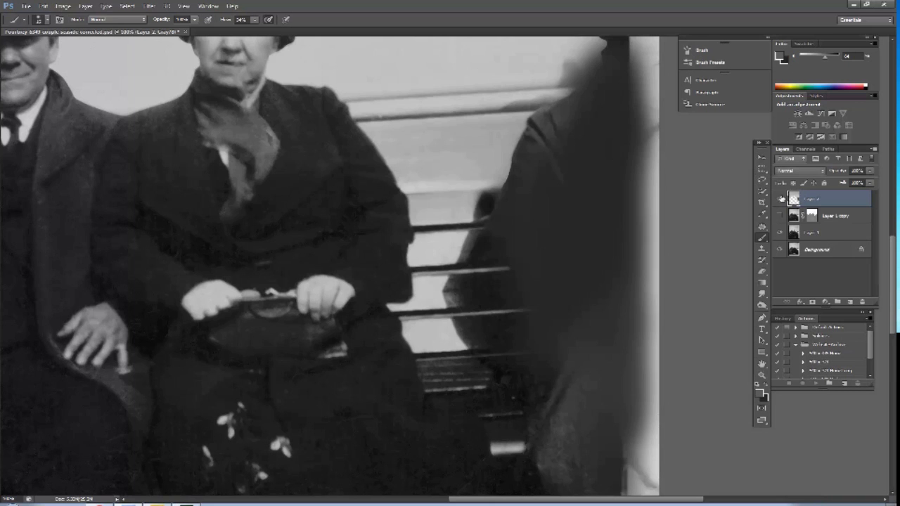
click(778, 201)
click(779, 200)
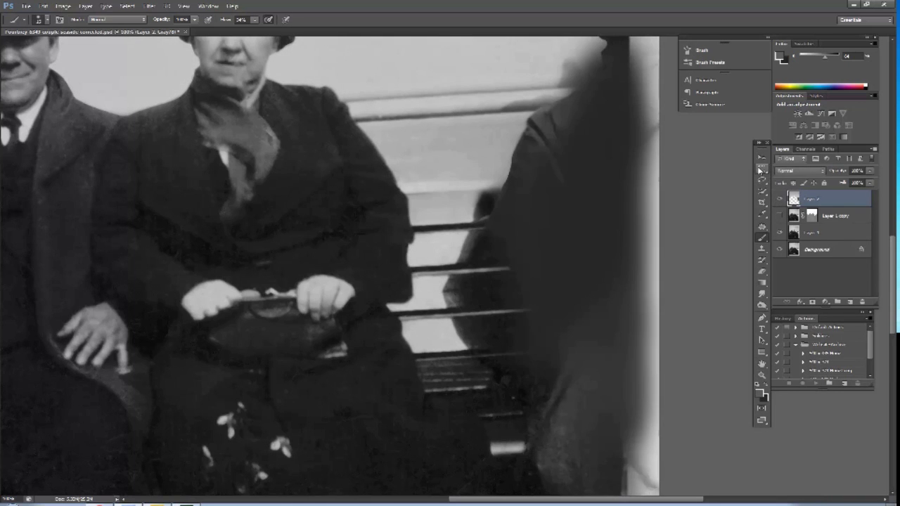
click(849, 302)
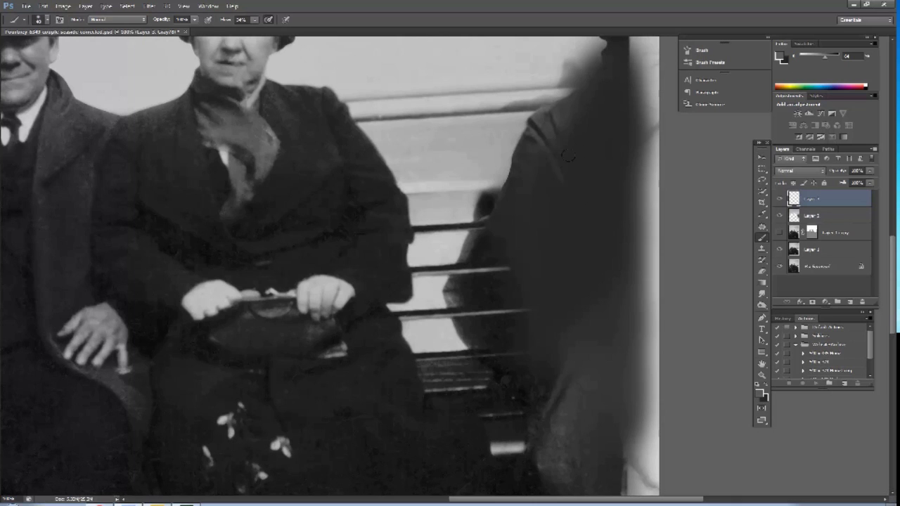
- Paint a lighter stroke along the figure's back, then set a near-black painting colour
drag(549, 137, 554, 420)
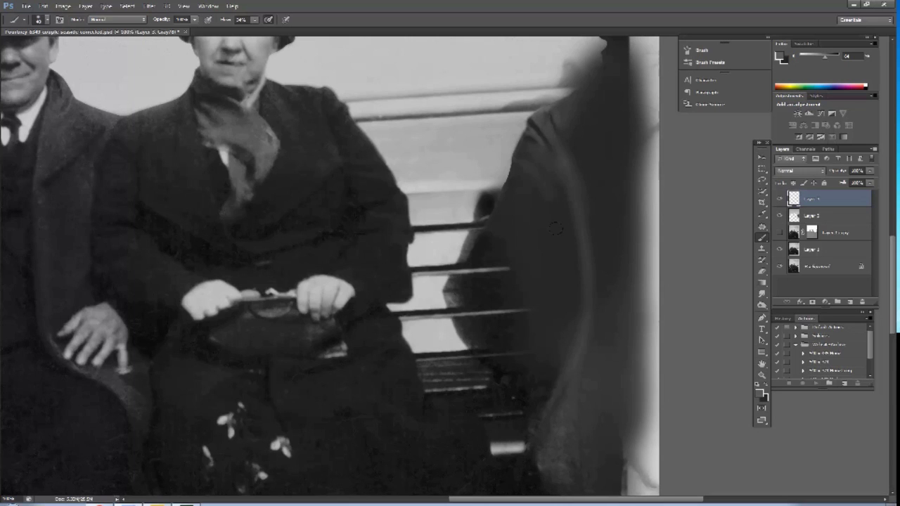
key(x)
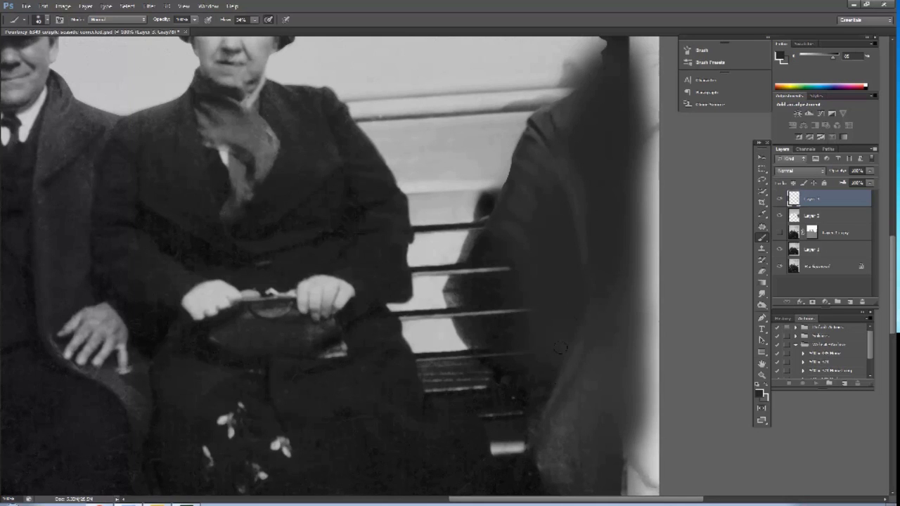
click(759, 392)
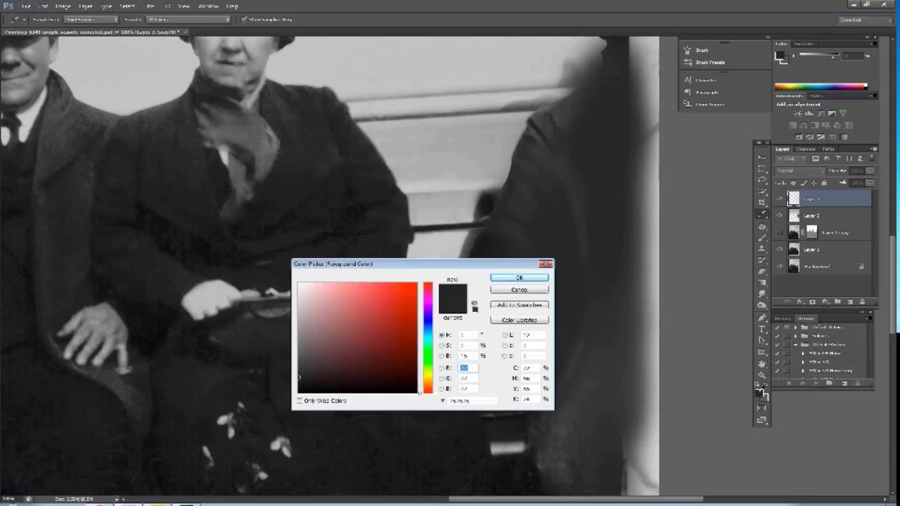
drag(394, 269, 402, 83)
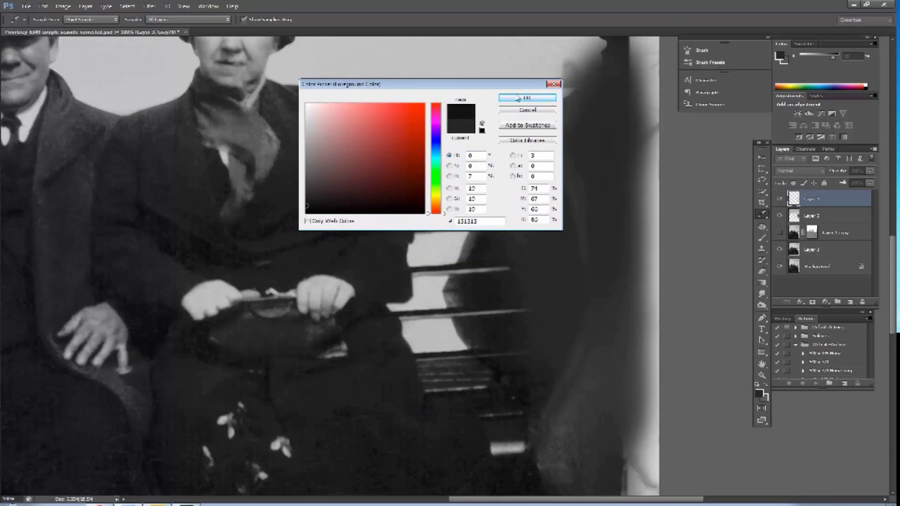
click(527, 98)
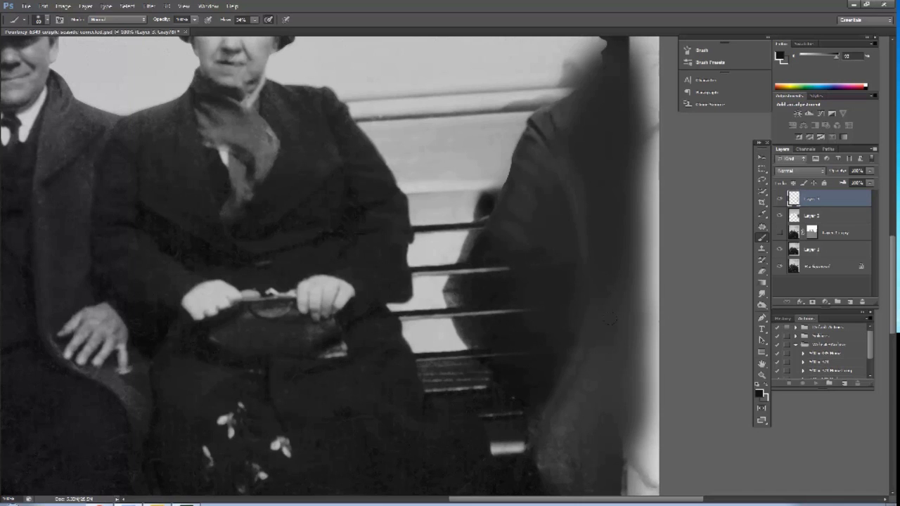
mouse_move(581, 387)
mouse_down()
mouse_move(584, 281)
mouse_move(619, 315)
mouse_up()
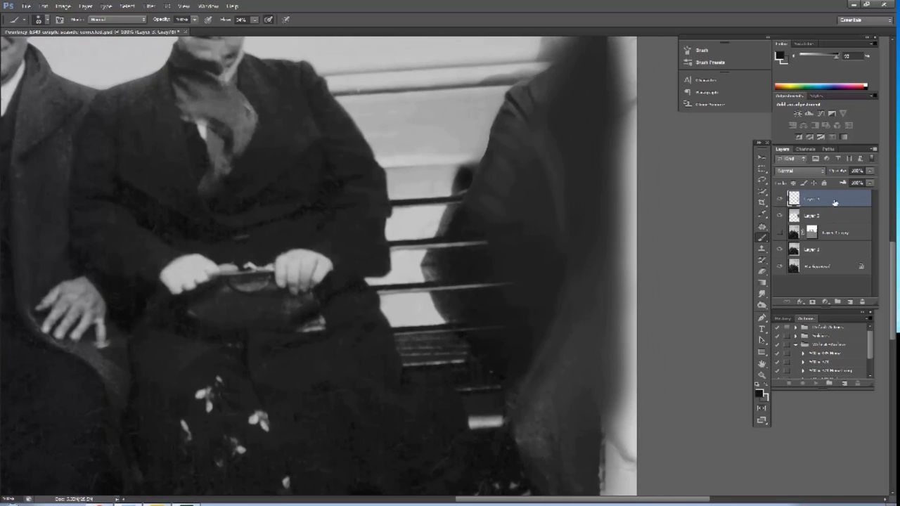
- Merge the paint layer down, add a white layer mask, and set brush flow to 100%
right_click(835, 202)
click(763, 371)
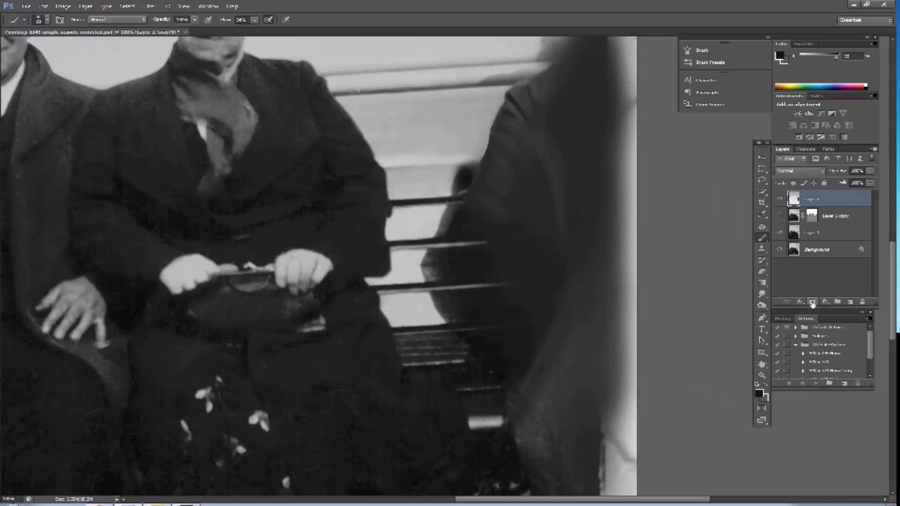
click(812, 303)
drag(258, 29, 287, 29)
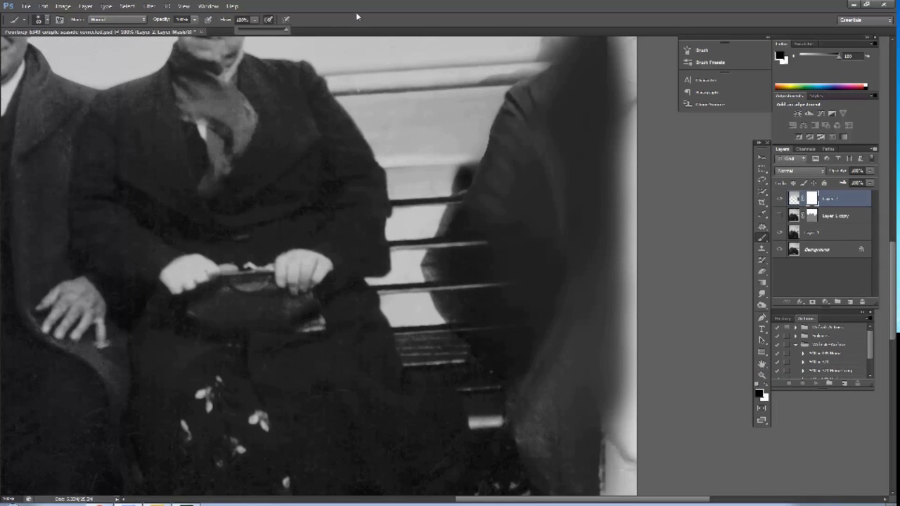
click(569, 355)
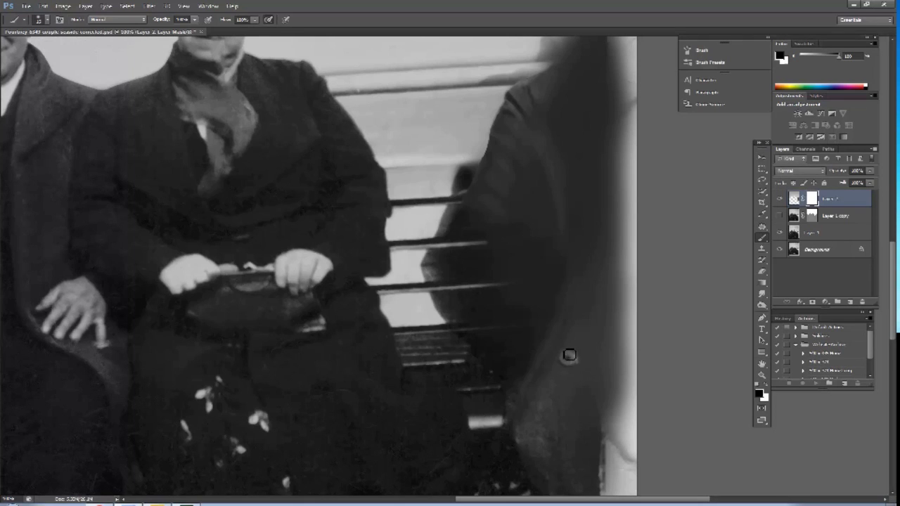
key(x)
- Add a new empty paint layer with black foreground and compare against the original
click(779, 199)
click(779, 200)
click(848, 301)
key(x)
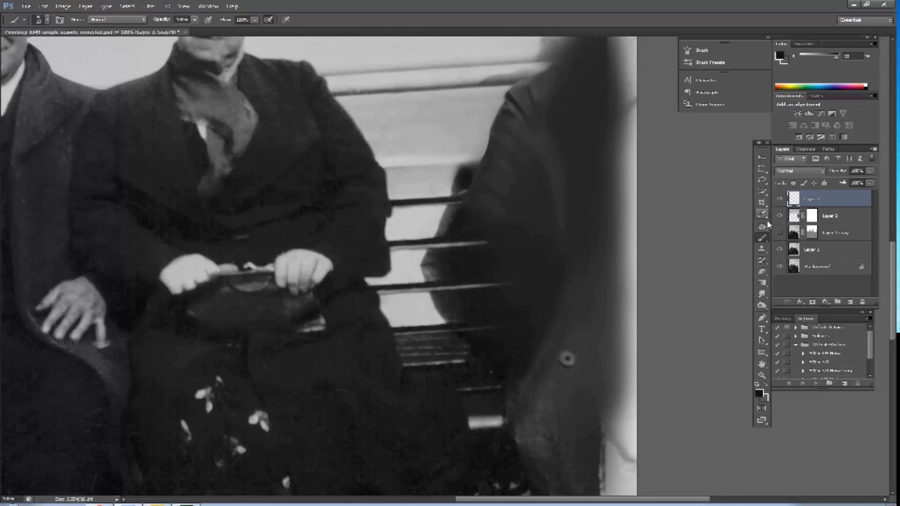
click(759, 391)
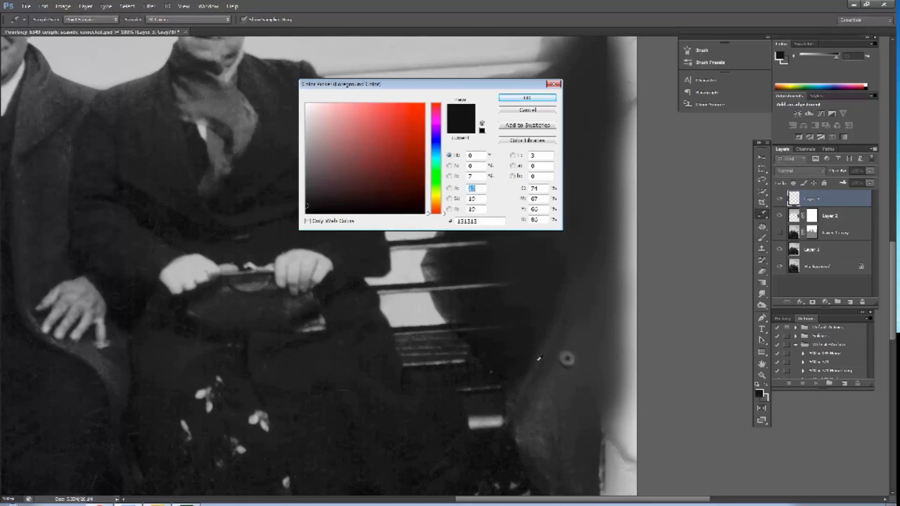
click(528, 97)
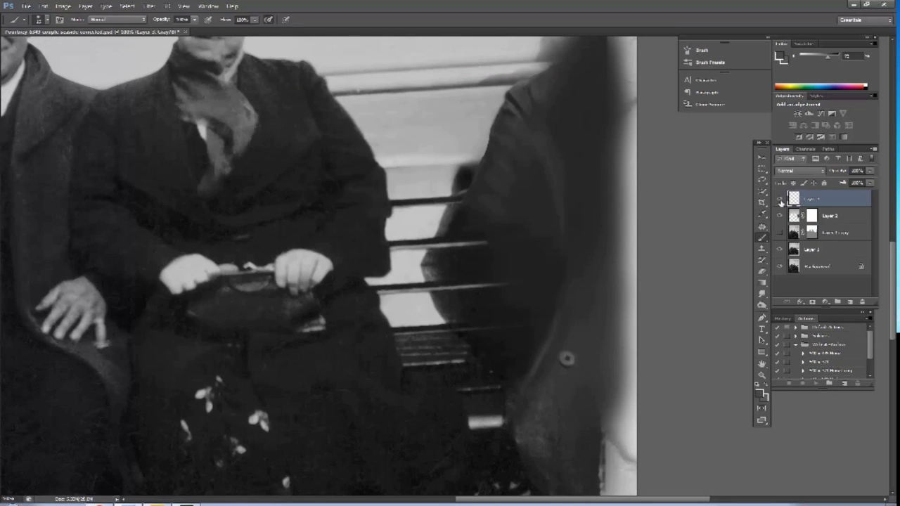
click(780, 224)
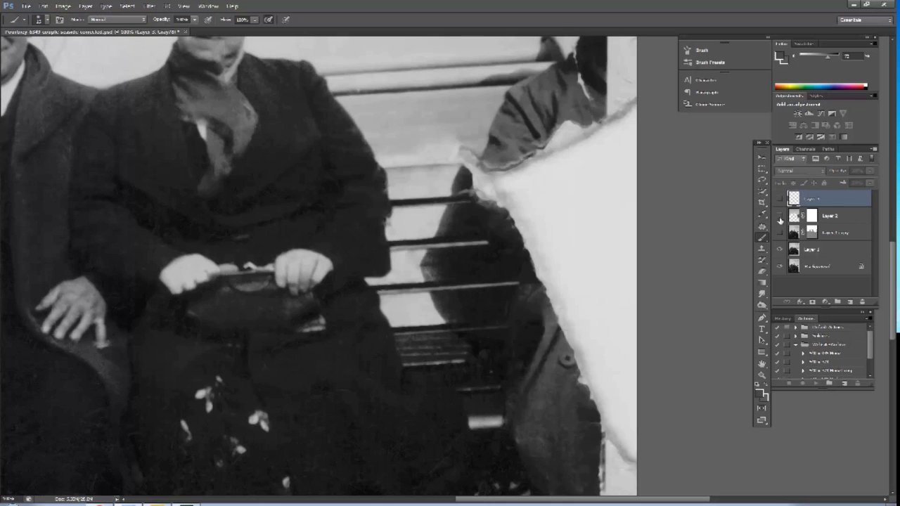
click(778, 222)
- Merge the new paint layer into the masked layer, keeping the mask
click(255, 20)
click(215, 39)
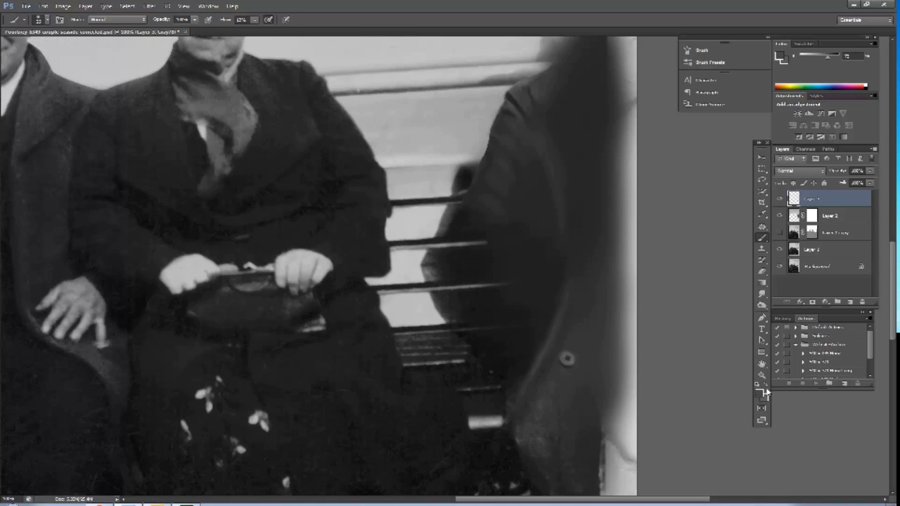
click(764, 392)
click(521, 97)
drag(520, 441, 563, 286)
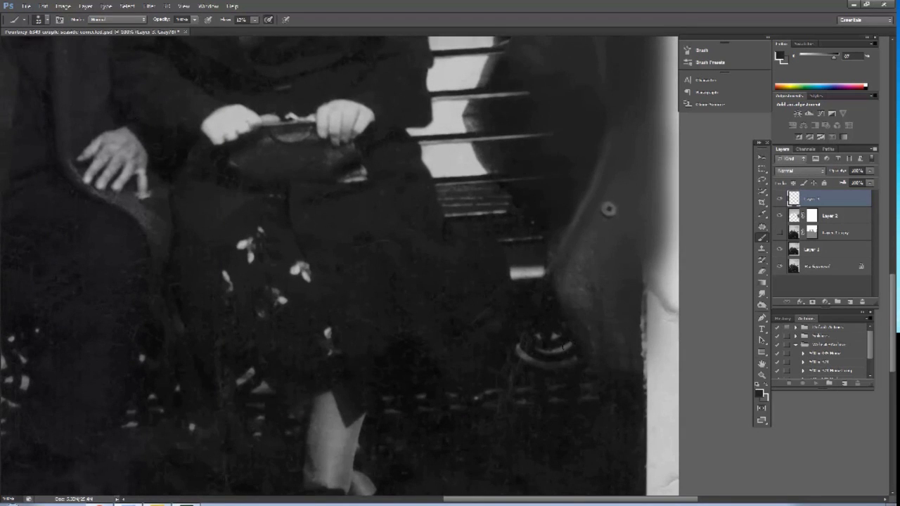
drag(608, 227, 585, 375)
right_click(830, 199)
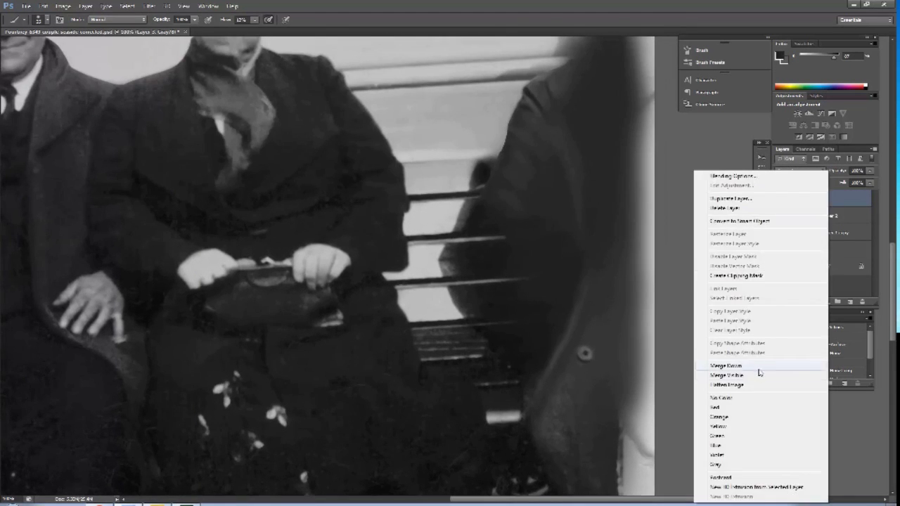
click(762, 364)
click(464, 196)
- Compare before and after, then target the layer mask with brush flow at 100%
click(778, 199)
click(779, 201)
click(778, 201)
click(778, 201)
scroll(617, 293, up, 3)
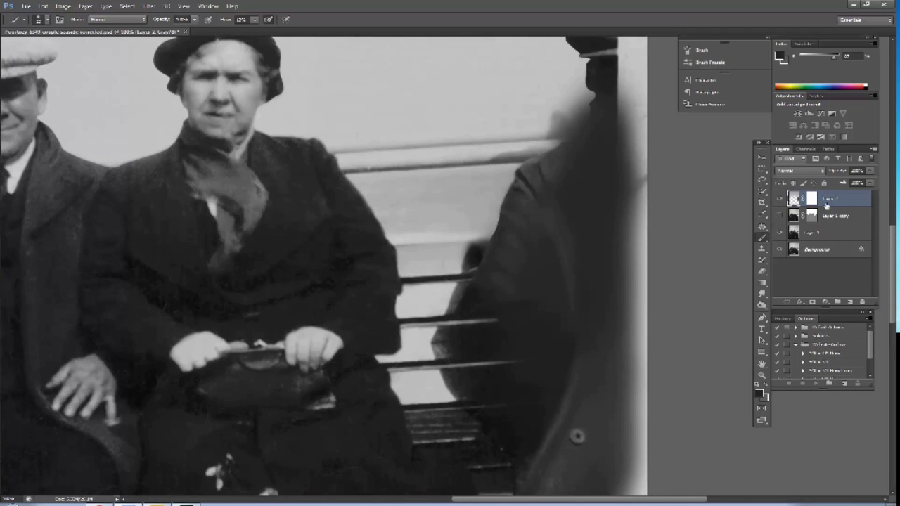
click(812, 199)
key(x)
drag(255, 20, 300, 33)
- Mask black to reveal the rail behind the shoulder and white to restore the coat edge
key(x)
mouse_move(584, 95)
mouse_down()
mouse_move(579, 126)
mouse_move(548, 134)
mouse_up()
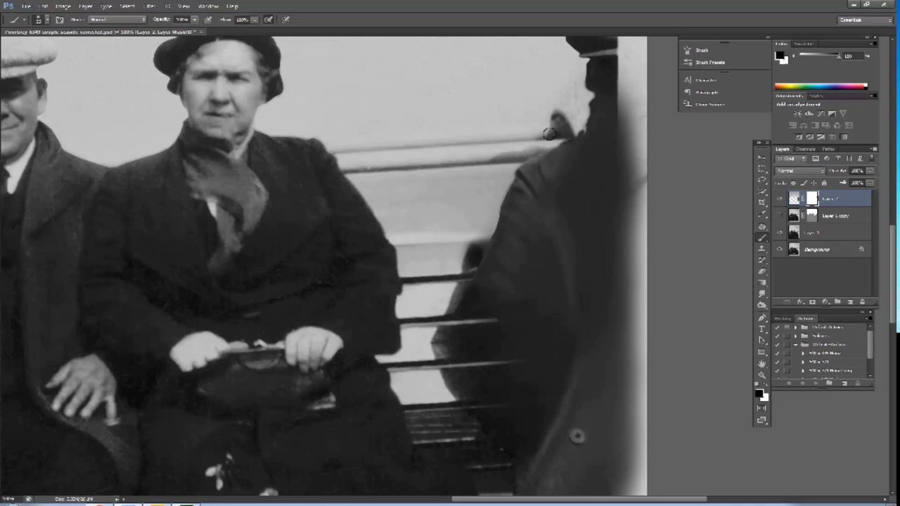
drag(586, 123, 490, 155)
key(x)
mouse_move(577, 86)
mouse_down()
mouse_move(583, 94)
mouse_move(595, 85)
mouse_up()
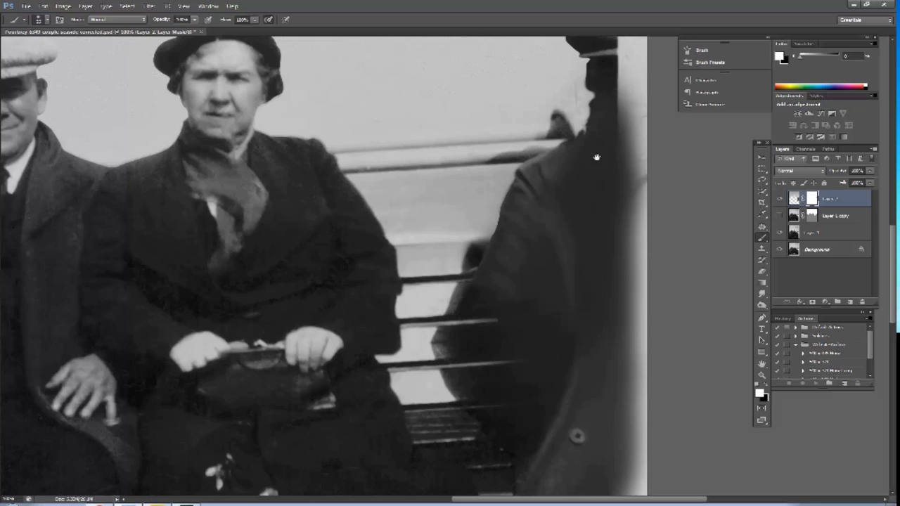
drag(596, 157, 587, 256)
click(812, 234)
- On Layer 1, lasso two small areas to patch
click(806, 216)
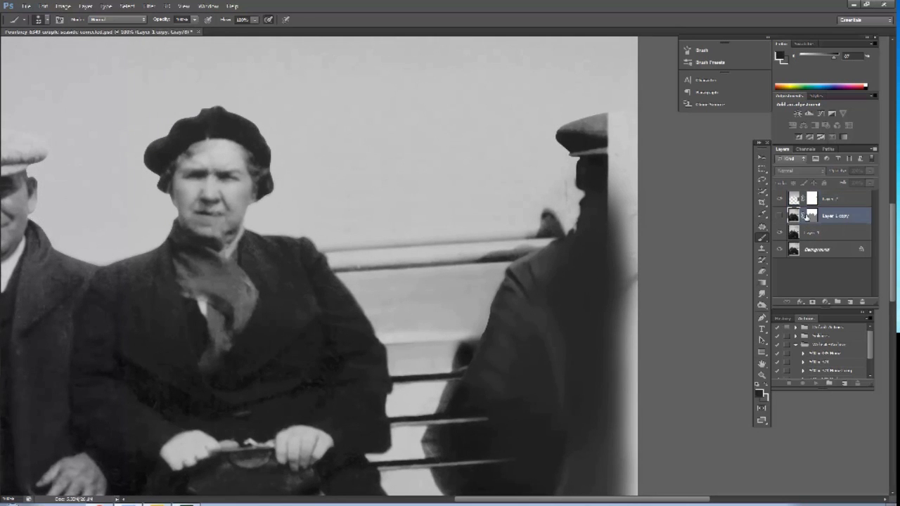
click(792, 232)
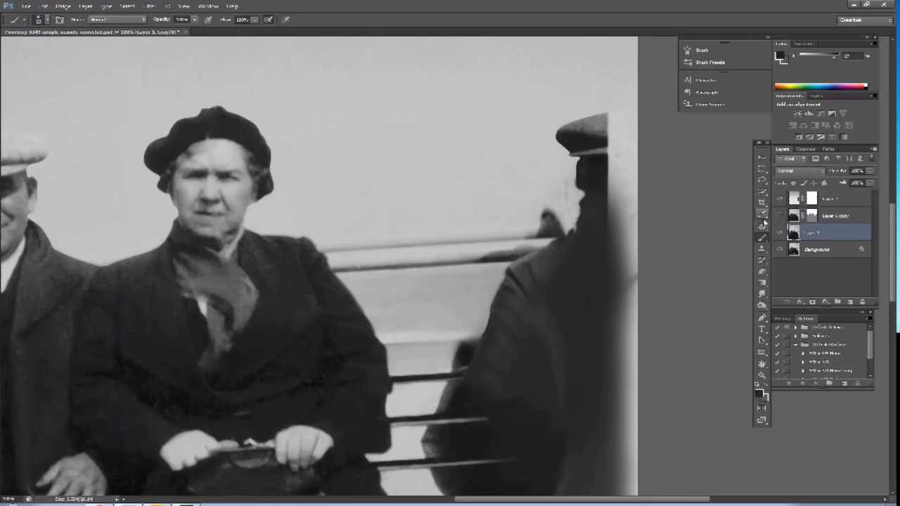
key(v)
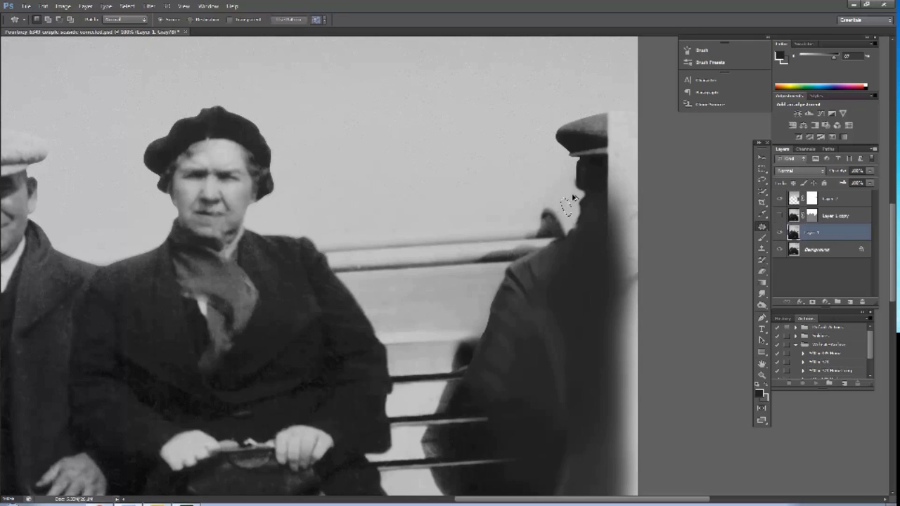
drag(390, 258, 391, 270)
click(762, 177)
drag(365, 283, 662, 220)
scroll(604, 222, up, 3)
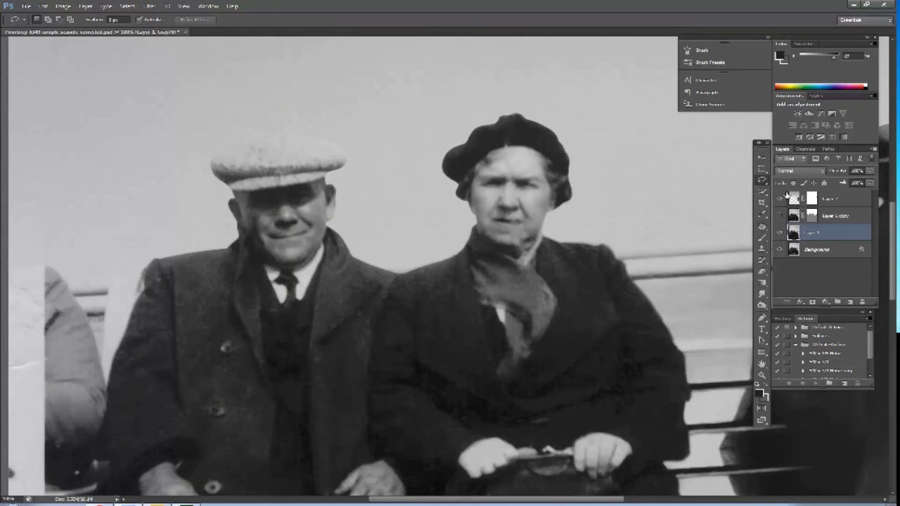
- Copy the selection to a layer, merge it into Layer 1, and stamp all visible layers on top
key(ctrl+j)
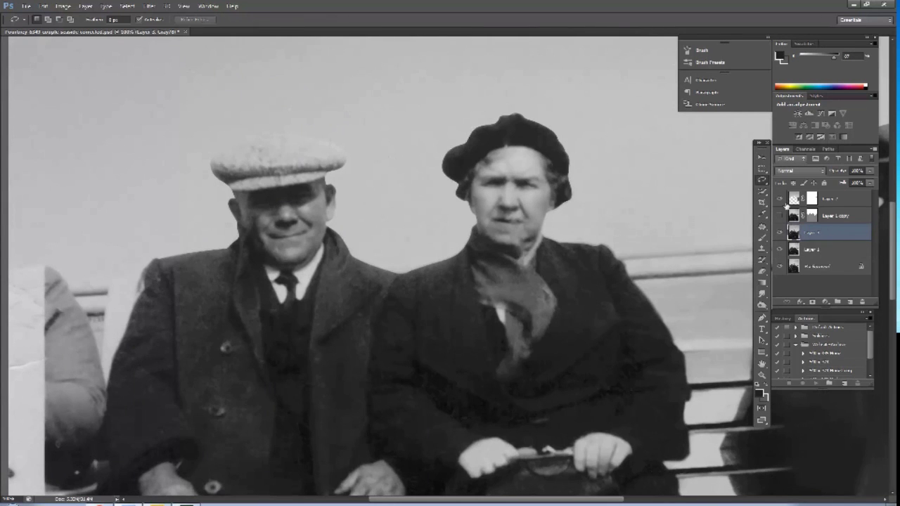
key(ctrl+e)
click(833, 199)
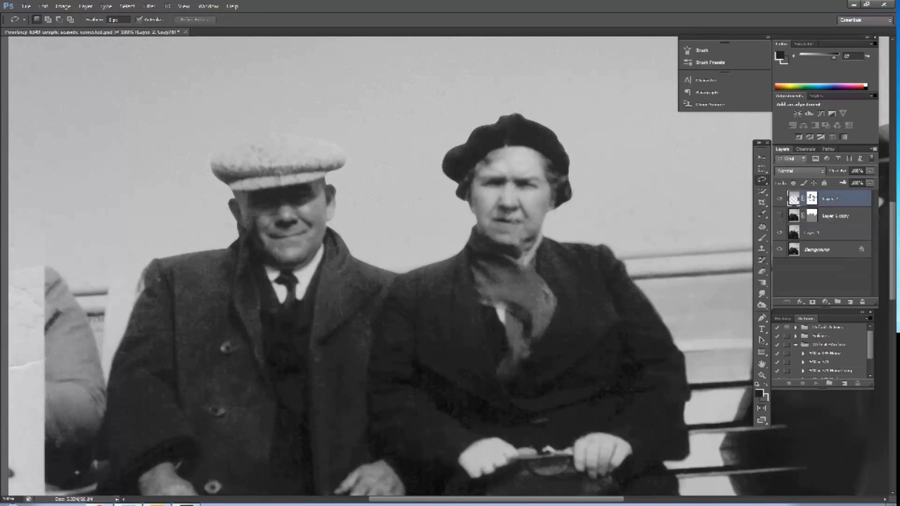
key(ctrl+shift+alt+e)
click(28, 8)
click(156, 99)
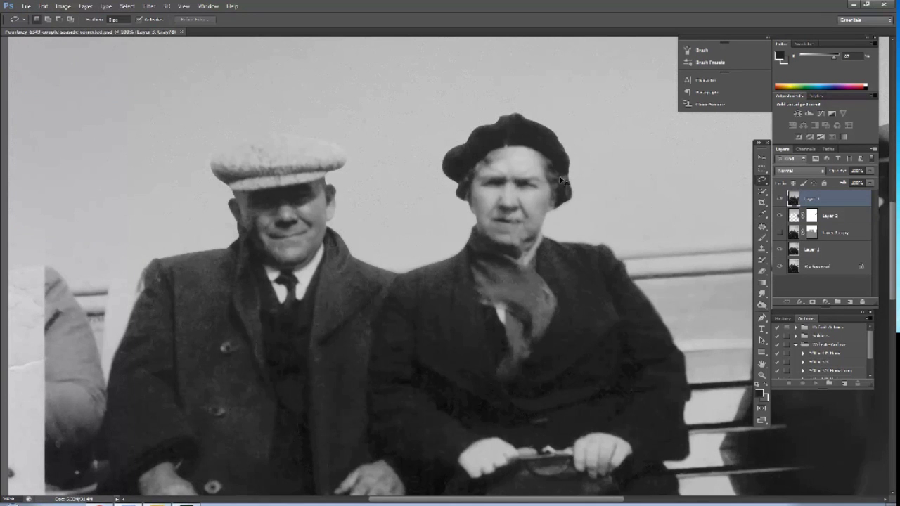
scroll(563, 181, up, 2)
scroll(563, 177, up, 2)
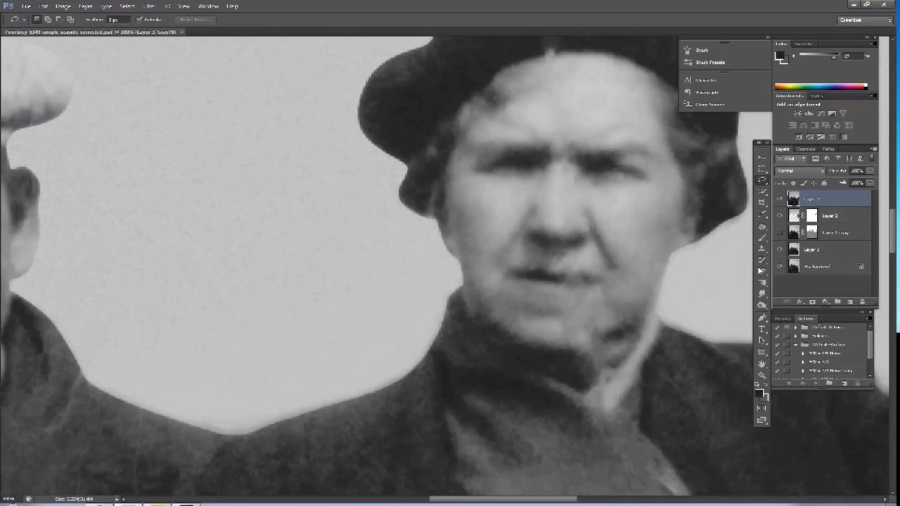
click(761, 305)
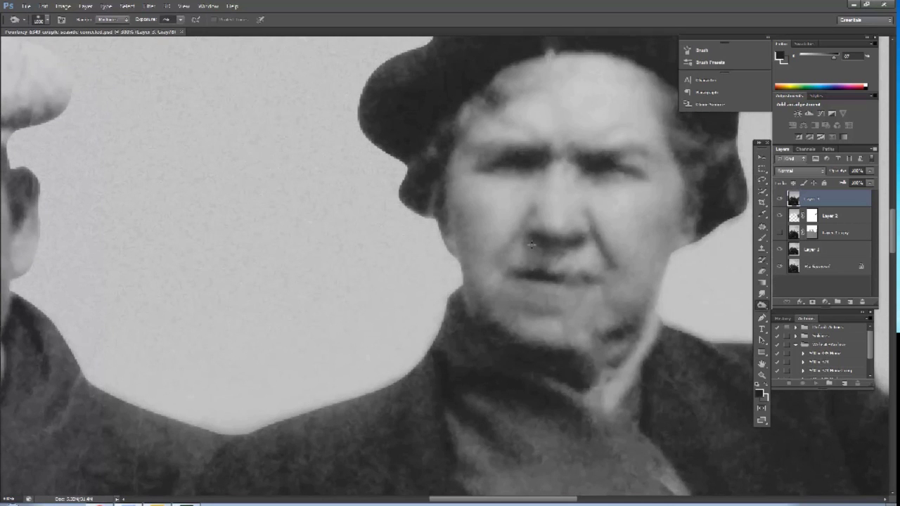
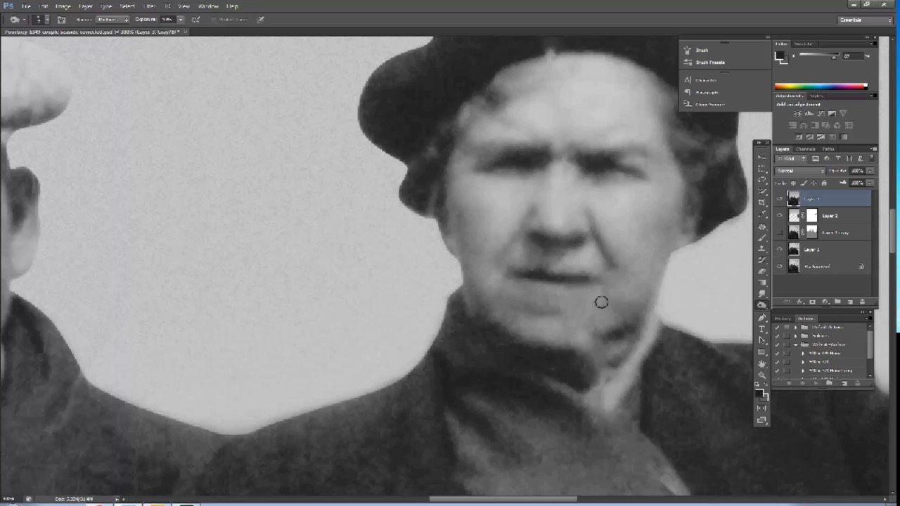
- Burn the pale crease on the woman's beret, adjusting the brush size
drag(611, 151, 591, 281)
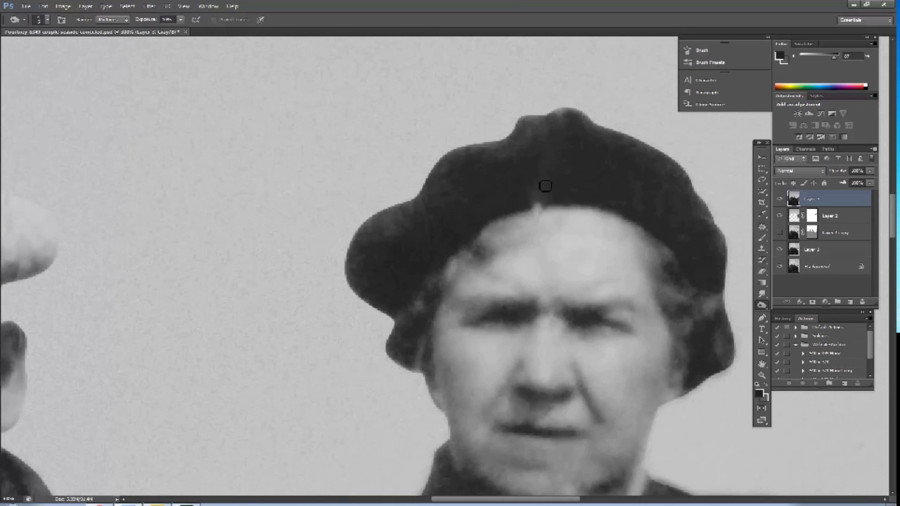
mouse_move(541, 209)
mouse_down()
mouse_move(553, 206)
mouse_move(537, 211)
mouse_up()
right_click(476, 159)
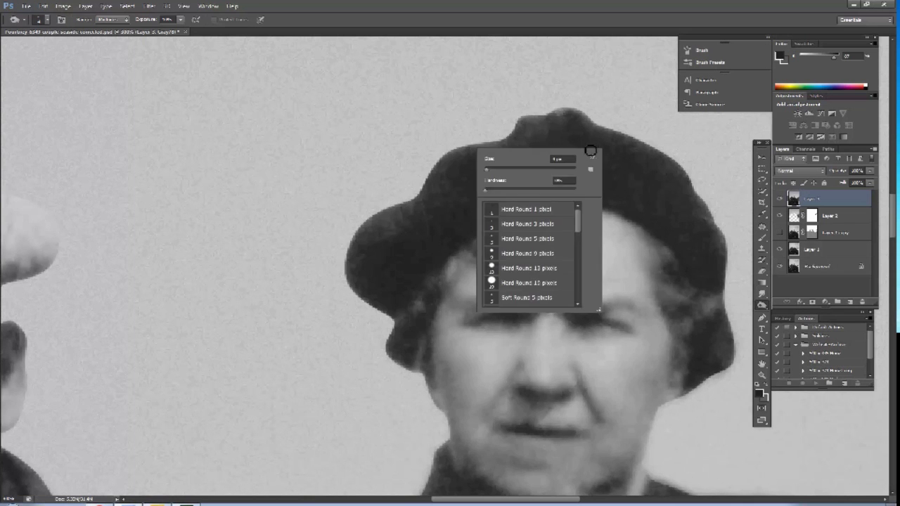
drag(361, 221, 572, 185)
- Burn across the man's coat and tie, then zoom out to the whole photo
drag(409, 223, 478, 7)
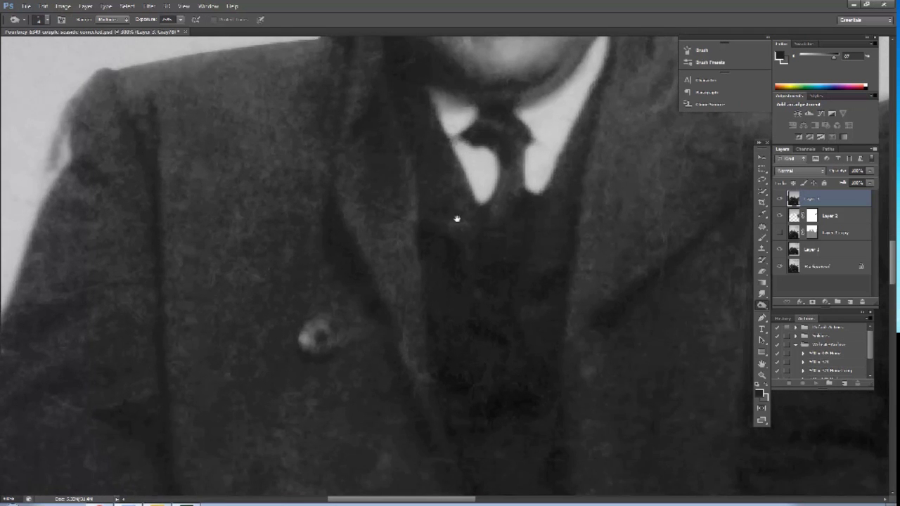
drag(496, 285, 457, 215)
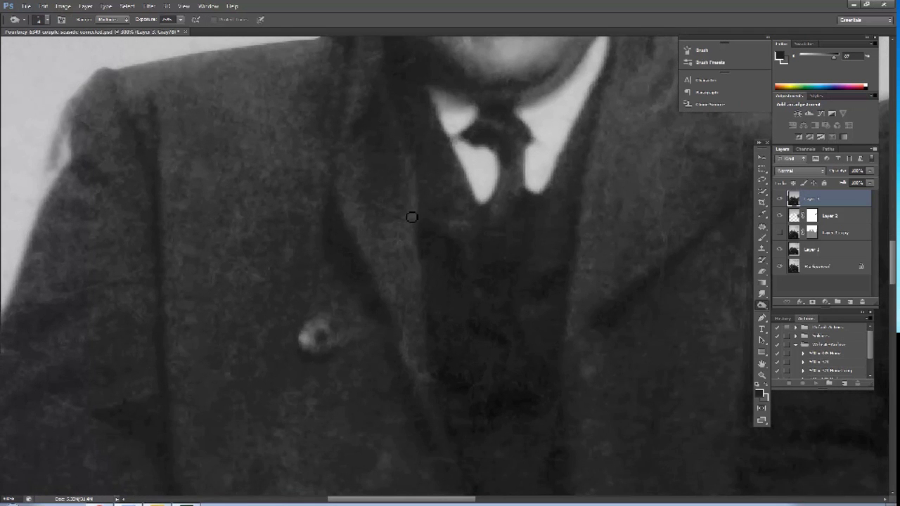
key(ctrl+minus)
key(ctrl+minus)
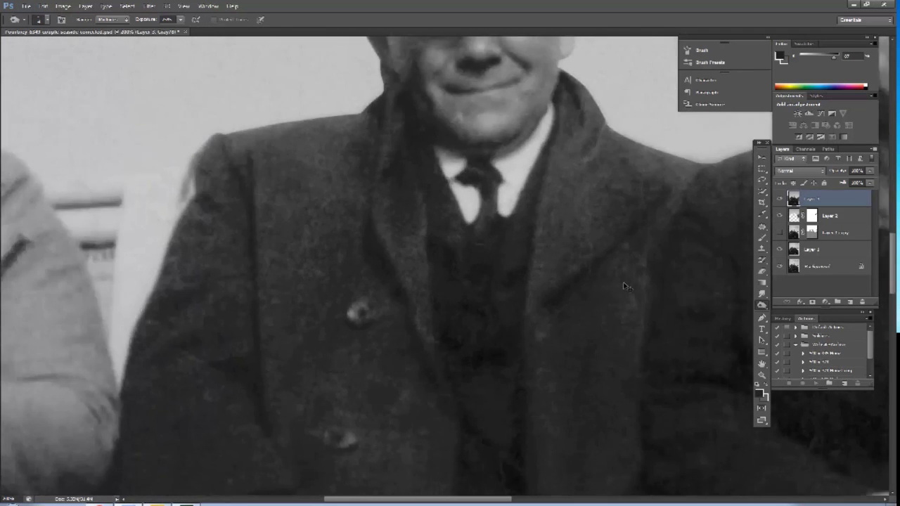
key(ctrl+minus)
key(ctrl+minus)
key(ctrl+minus)
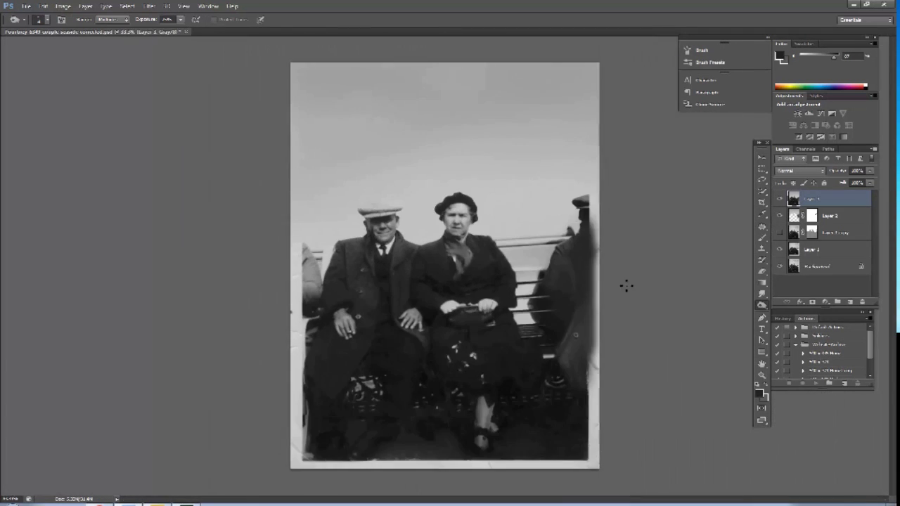
- Patch the large pale blemish along the bottom edge with darker nearby floor
key(ctrl+plus)
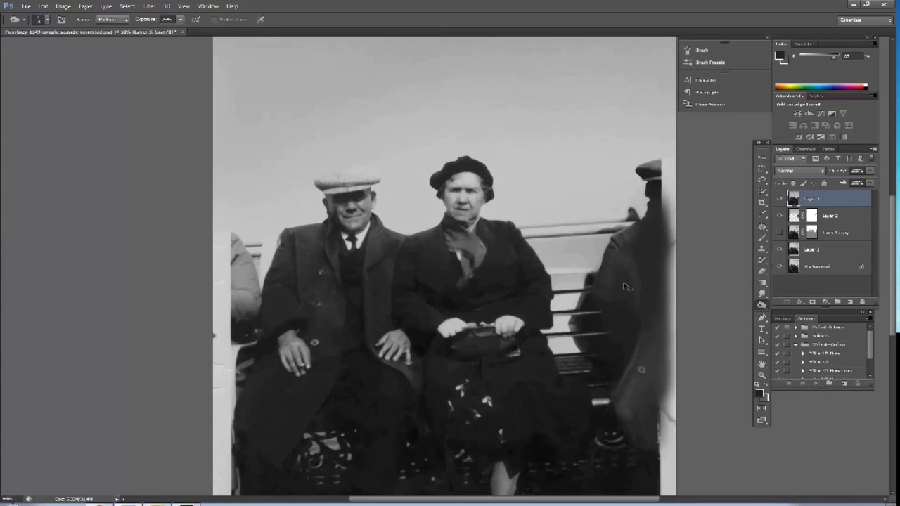
key(ctrl+plus)
drag(433, 292, 457, 75)
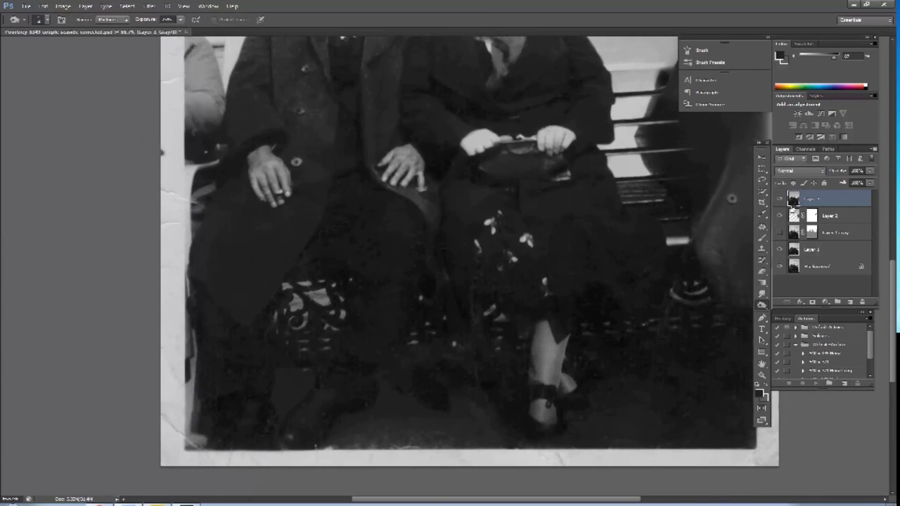
click(762, 226)
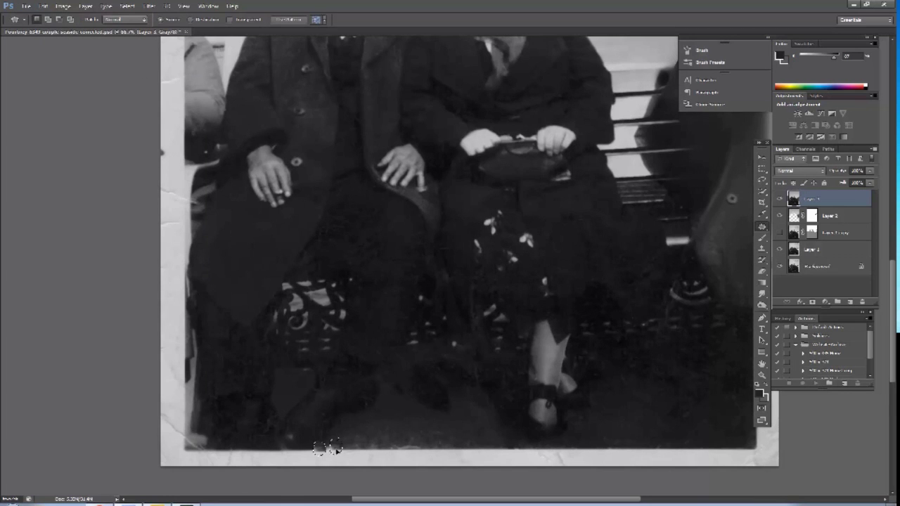
mouse_move(350, 444)
mouse_down()
mouse_move(349, 454)
mouse_move(486, 452)
mouse_up()
drag(379, 431, 443, 449)
drag(385, 447, 671, 444)
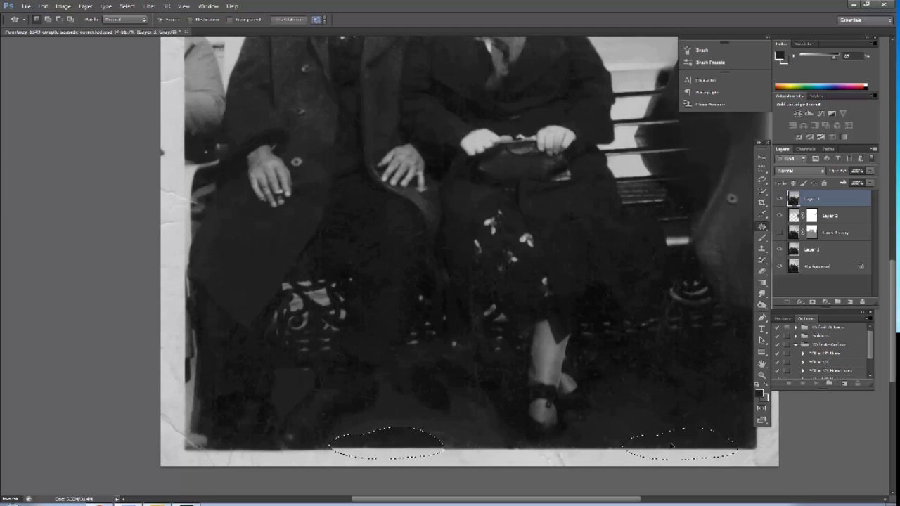
mouse_move(671, 445)
mouse_down()
mouse_move(633, 447)
mouse_move(640, 425)
mouse_move(696, 414)
mouse_up()
key(ctrl+d)
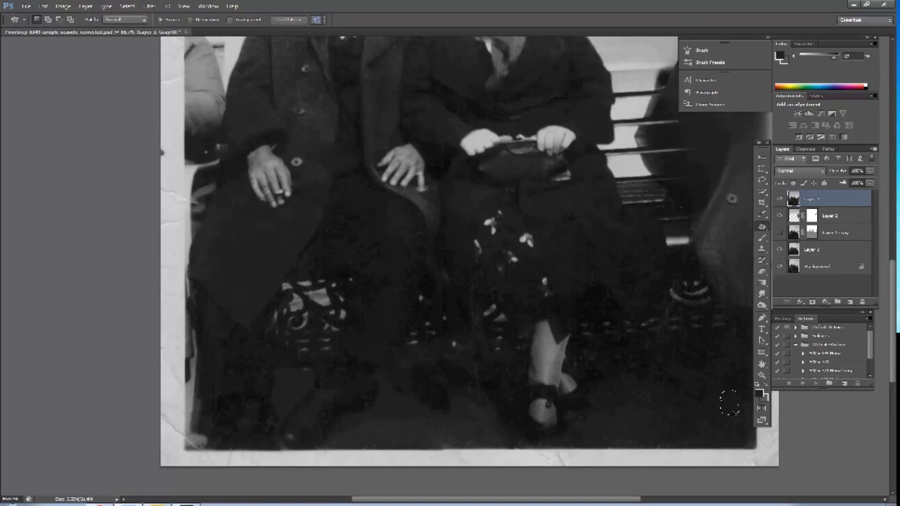
- Patch the small flecks near the lower right and remaining bottom-edge spots
drag(626, 374, 621, 385)
drag(636, 396, 650, 412)
key(ctrl+d)
drag(199, 214, 373, 281)
scroll(373, 281, right, 3)
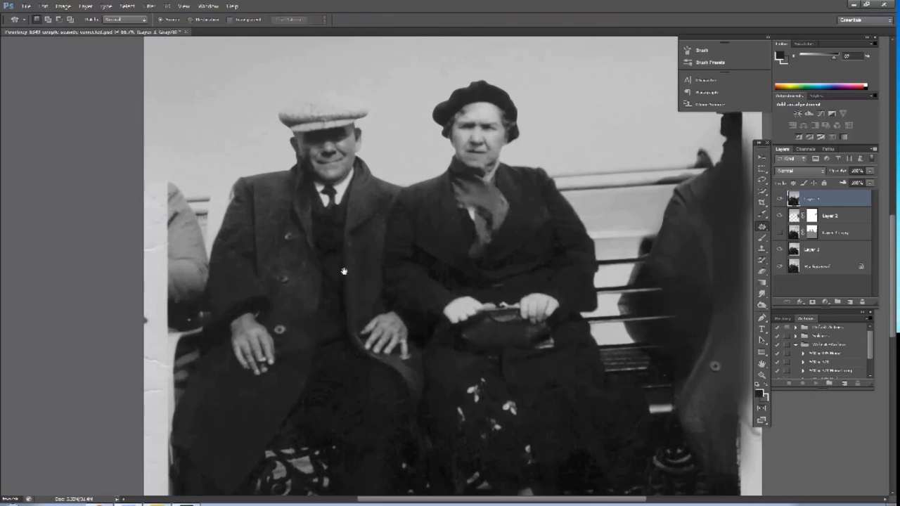
scroll(394, 267, right, 1)
scroll(422, 246, right, 2)
scroll(479, 217, right, 3)
scroll(479, 218, down, 5)
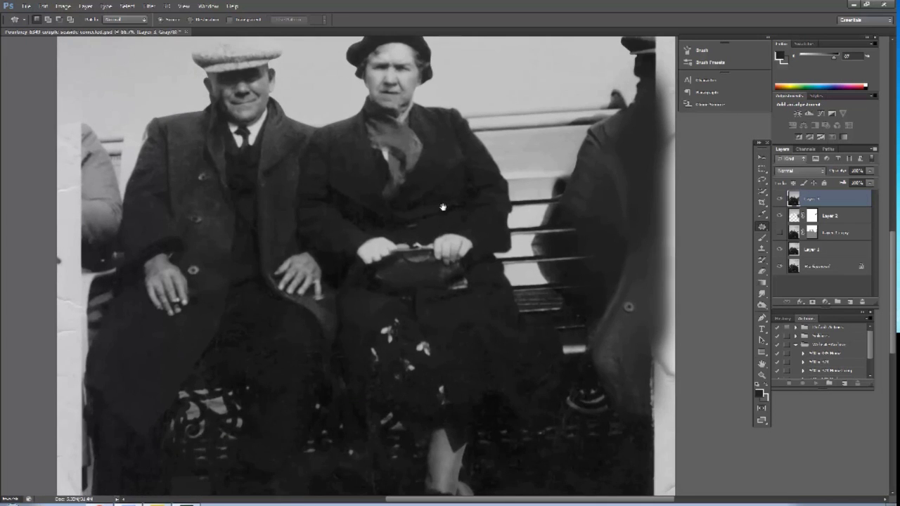
scroll(527, 268, left, 1)
scroll(581, 309, down, 3)
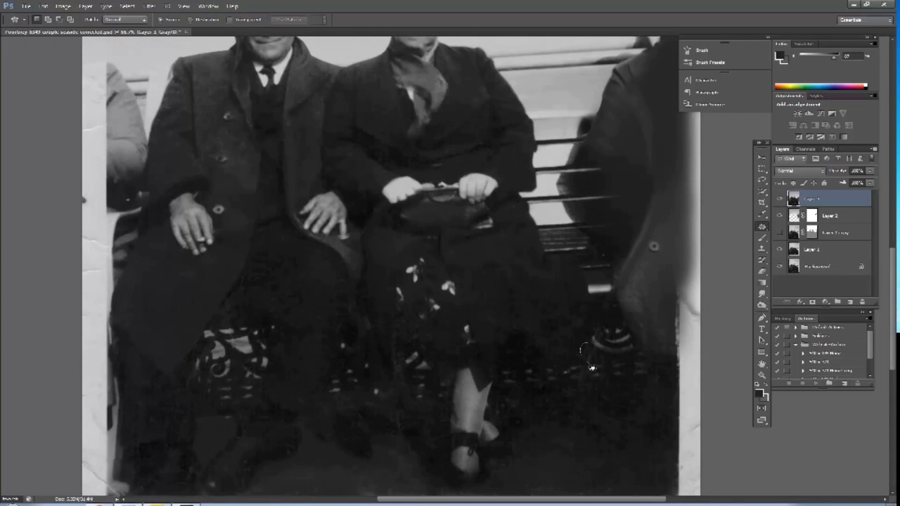
drag(594, 358, 575, 282)
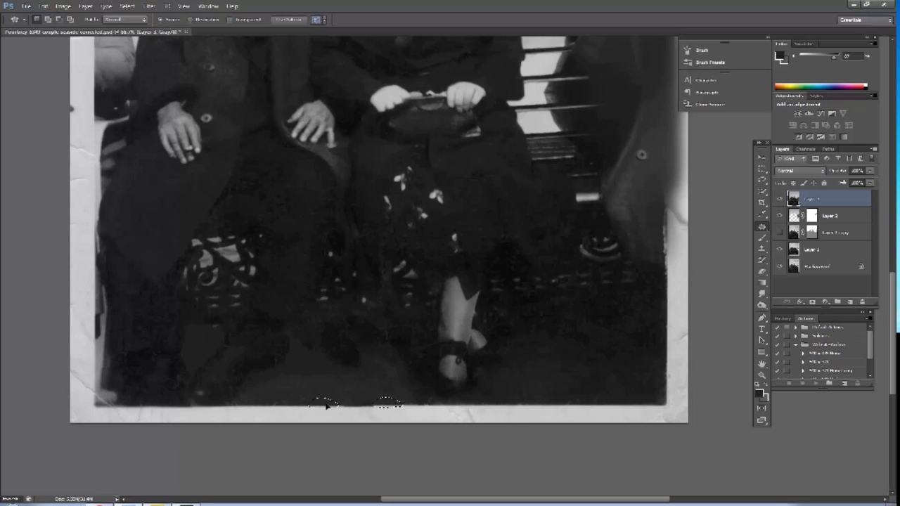
key(ctrl+d)
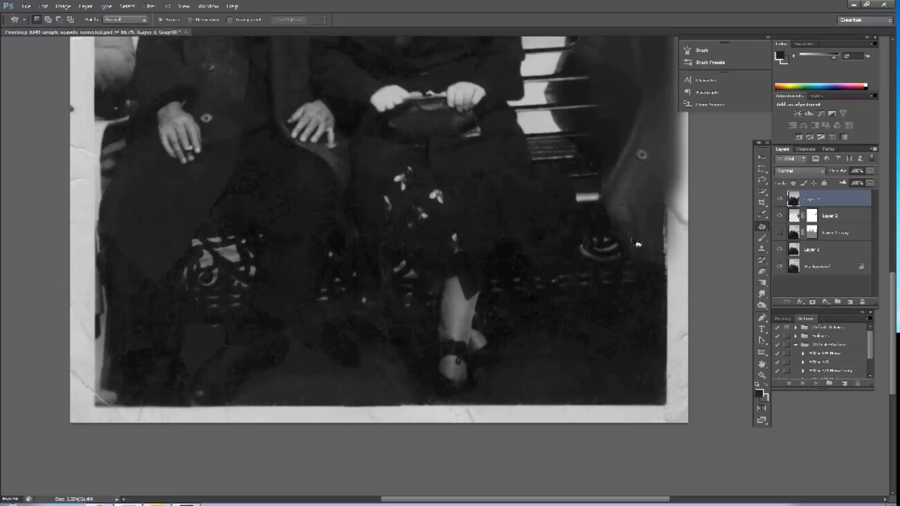
- Add a new layer and paint the bottom-left corner with a lighter sampled tone
click(850, 302)
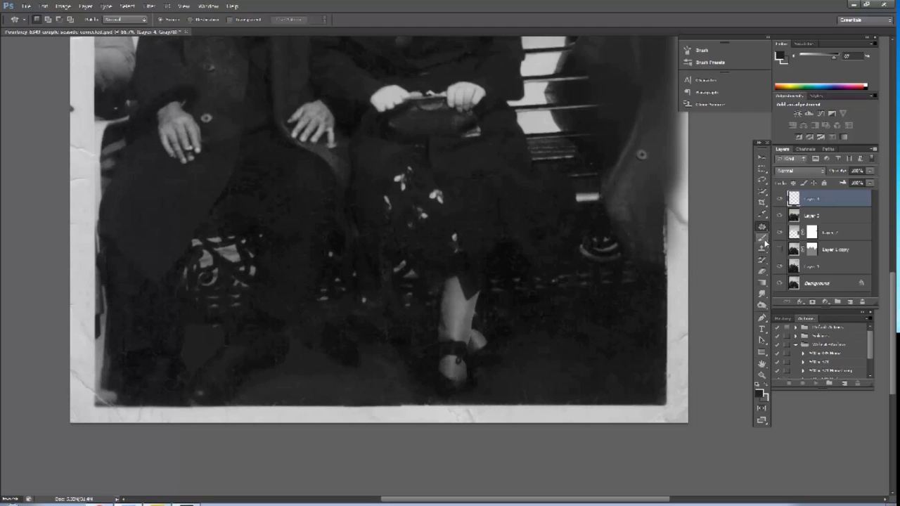
key(b)
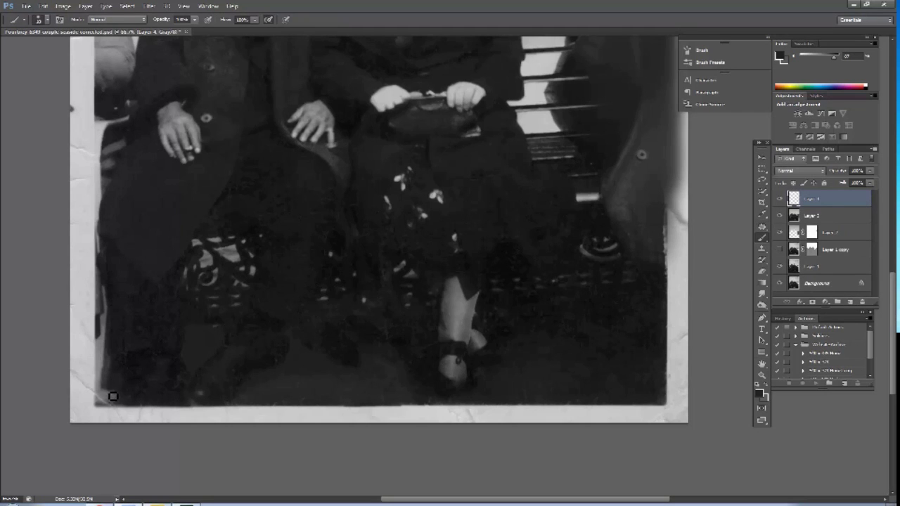
key(alt)
drag(106, 398, 98, 395)
click(759, 394)
click(107, 388)
key(Return)
drag(109, 401, 102, 396)
- Sample a darker tone and darken the lighter patch at the bottom-left corner
click(761, 393)
click(356, 234)
key(Return)
drag(117, 405, 106, 408)
- Set up the Burn tool with a larger brush and zoom out to the whole photo
key(i)
scroll(668, 215, right, 2)
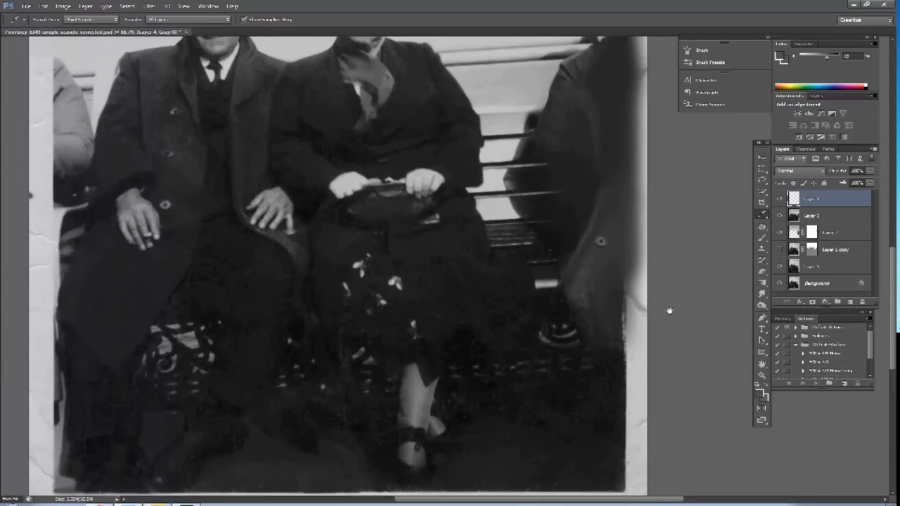
drag(680, 214, 738, 394)
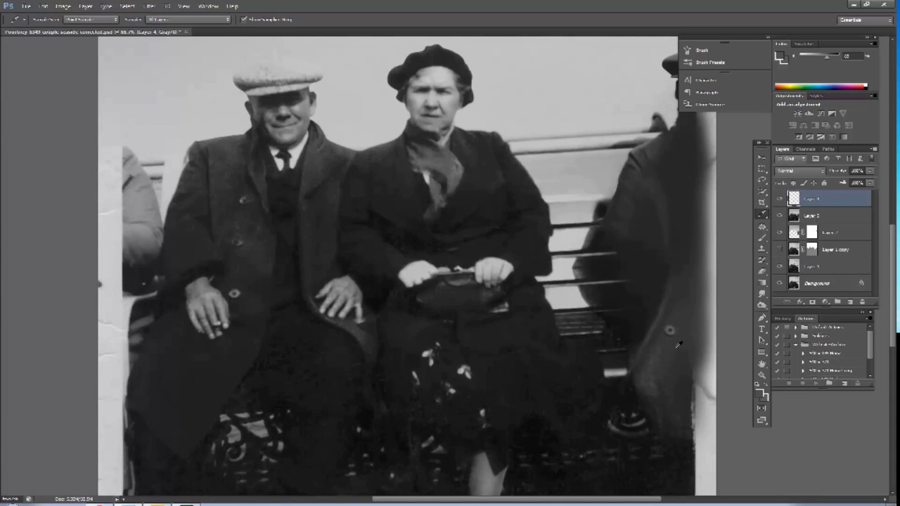
click(762, 305)
key(bracketright)
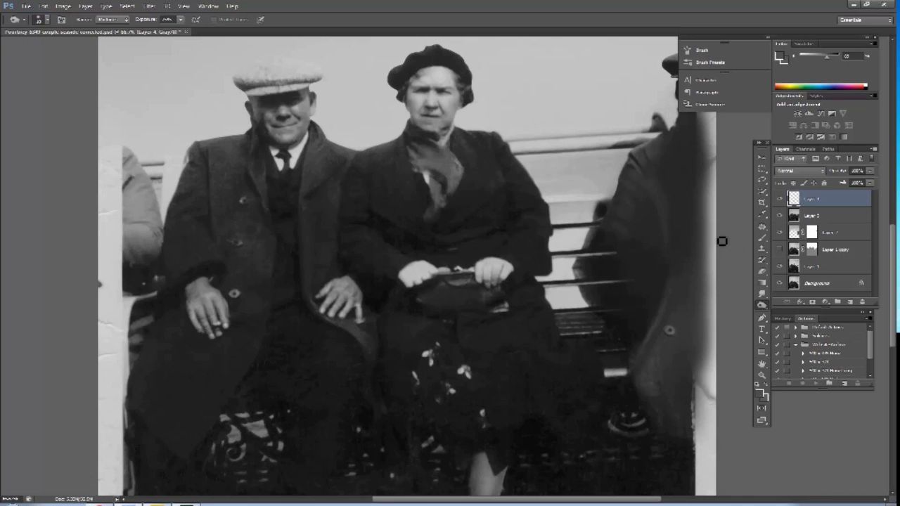
key(ctrl+minus)
key(ctrl+minus)
click(43, 5)
click(42, 107)
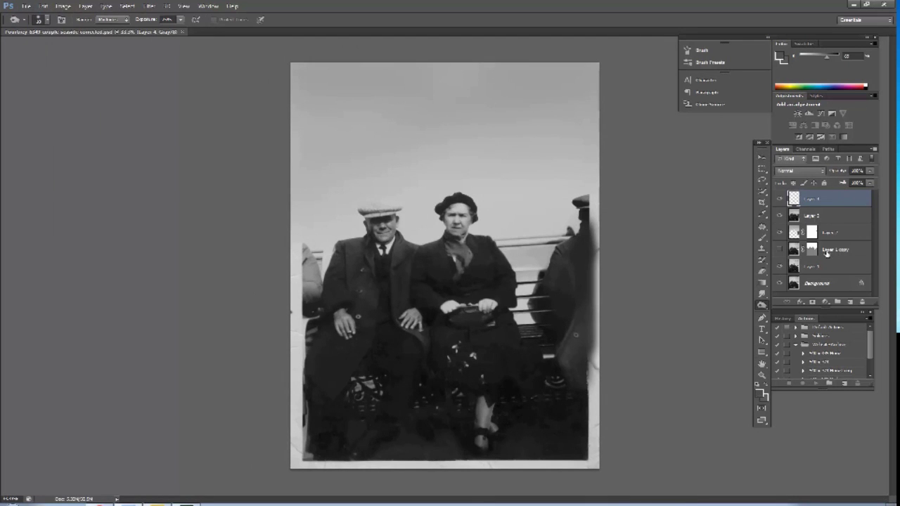
- Merge the top layers down through Layer 3 into one layer
shift+click(826, 268)
right_click(831, 250)
click(784, 364)
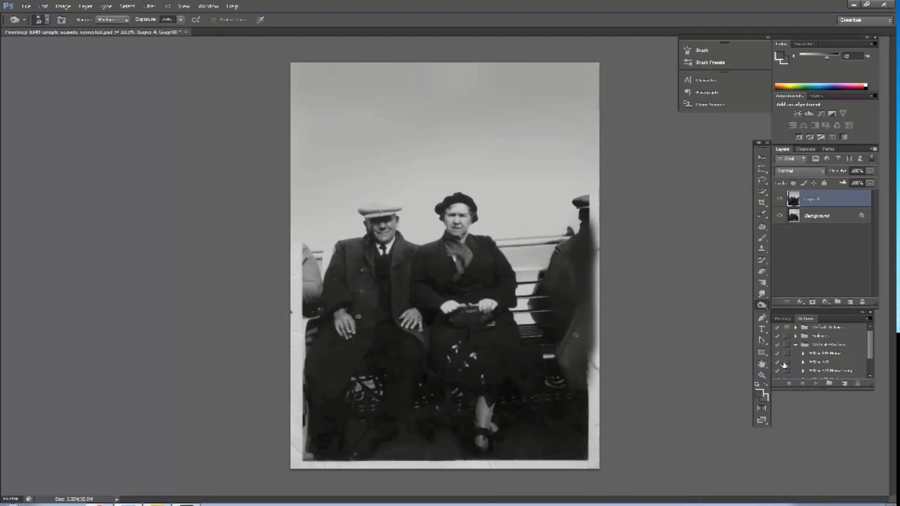
click(809, 114)
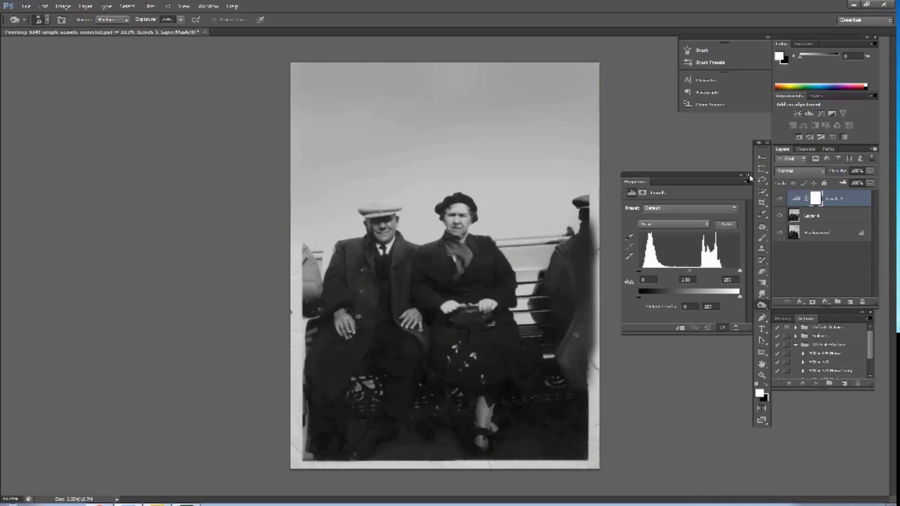
click(735, 327)
- Add a Levels adjustment on a rectangular selection, brightening the highlights slightly
click(762, 169)
mouse_move(332, 104)
mouse_down()
mouse_move(339, 155)
mouse_move(558, 428)
mouse_up()
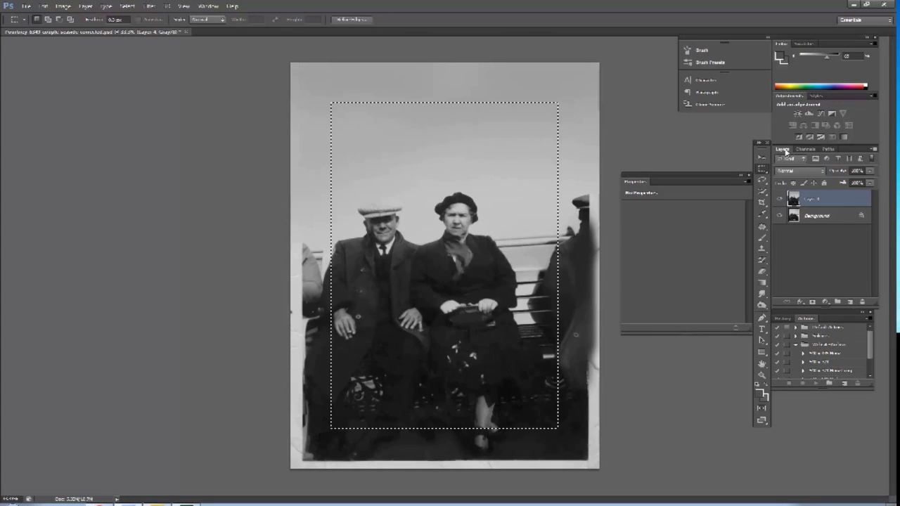
click(809, 114)
drag(739, 270, 722, 271)
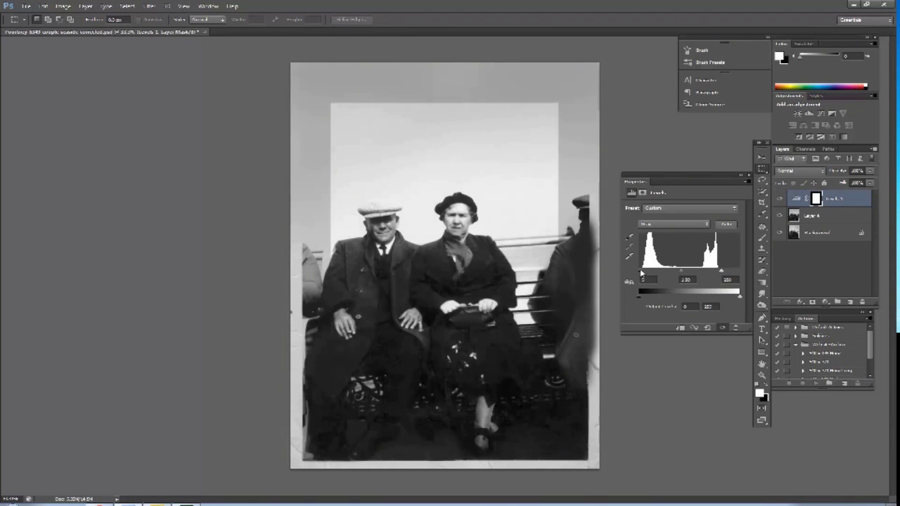
mouse_move(722, 272)
mouse_down()
mouse_move(731, 274)
mouse_move(686, 274)
mouse_up()
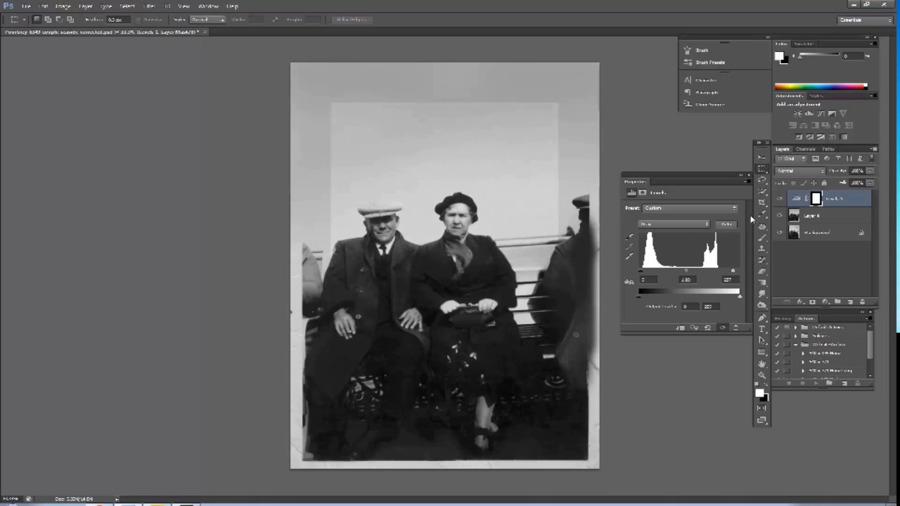
click(748, 176)
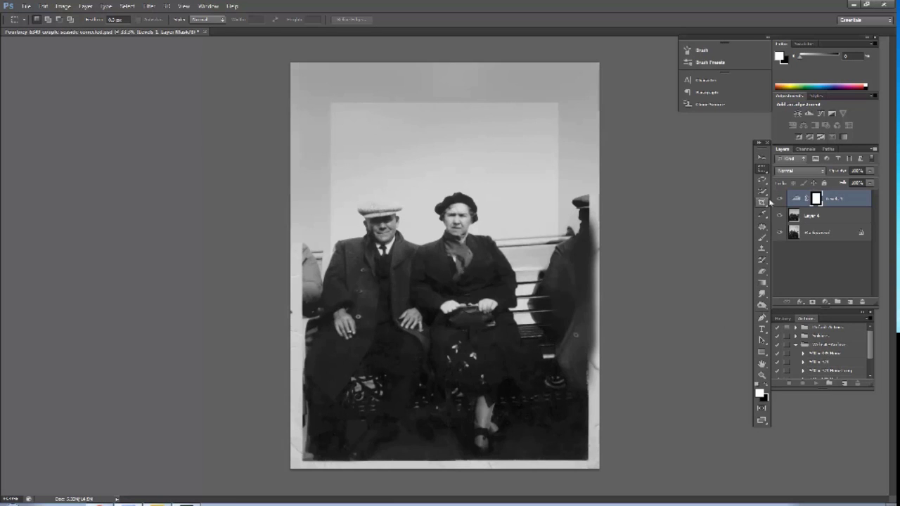
- Fill the Levels mask white so the brightening covers the whole photo
drag(762, 283, 786, 295)
click(785, 296)
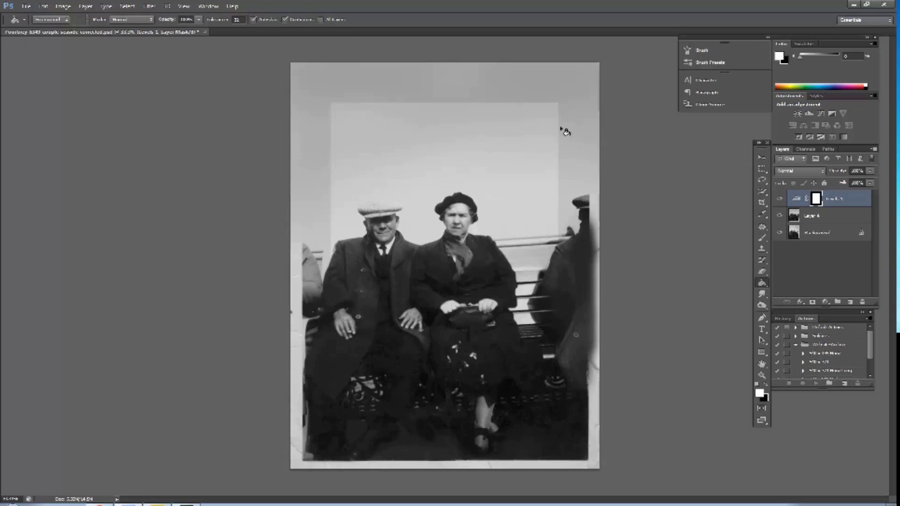
click(582, 138)
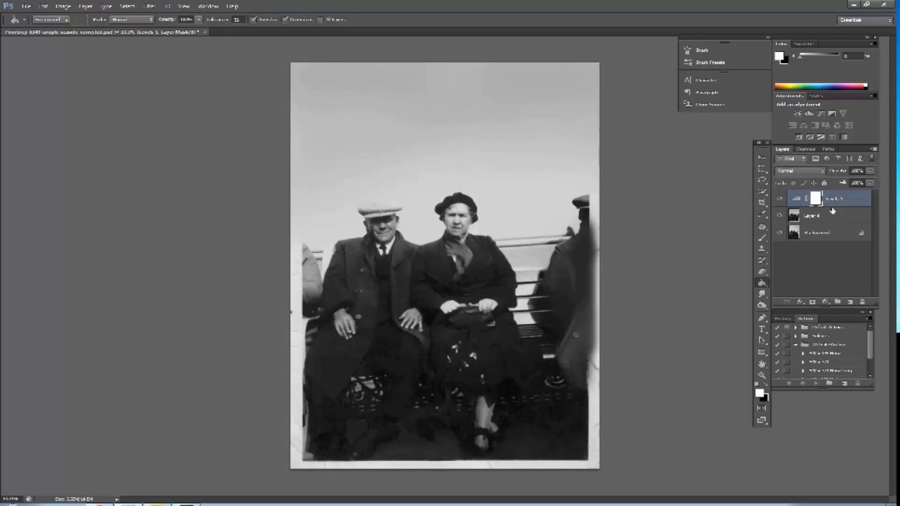
drag(831, 211, 849, 302)
right_click(832, 198)
click(760, 369)
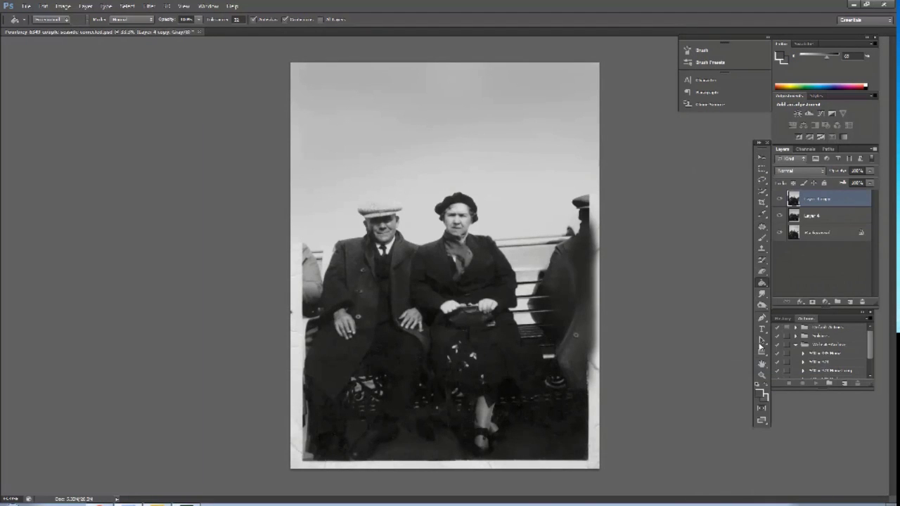
key(z)
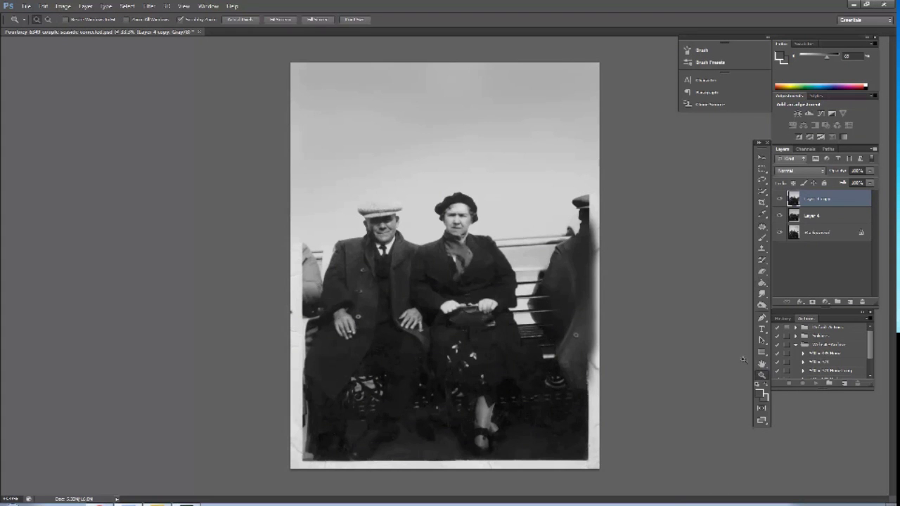
click(448, 248)
click(778, 199)
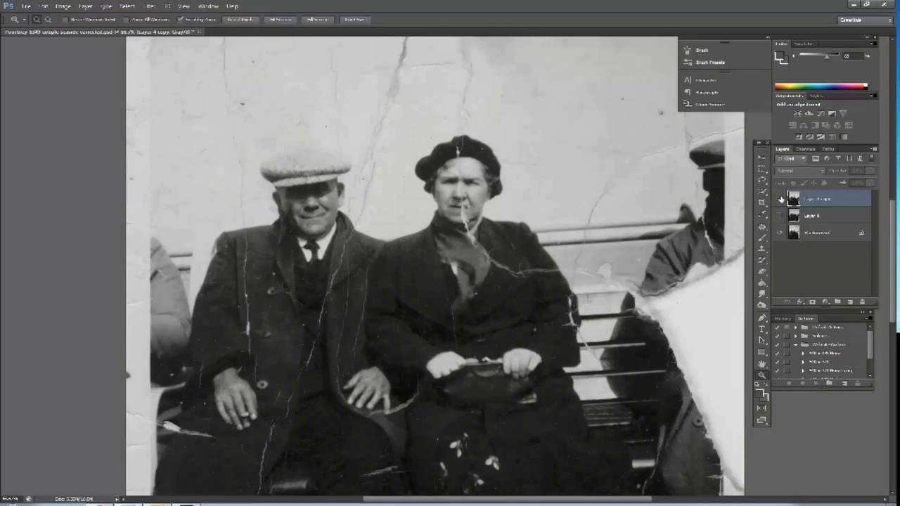
click(779, 199)
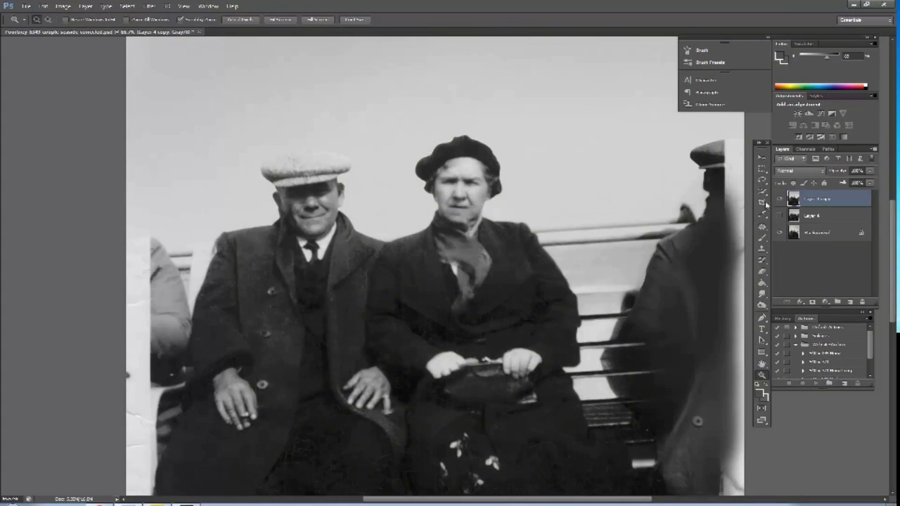
click(493, 231)
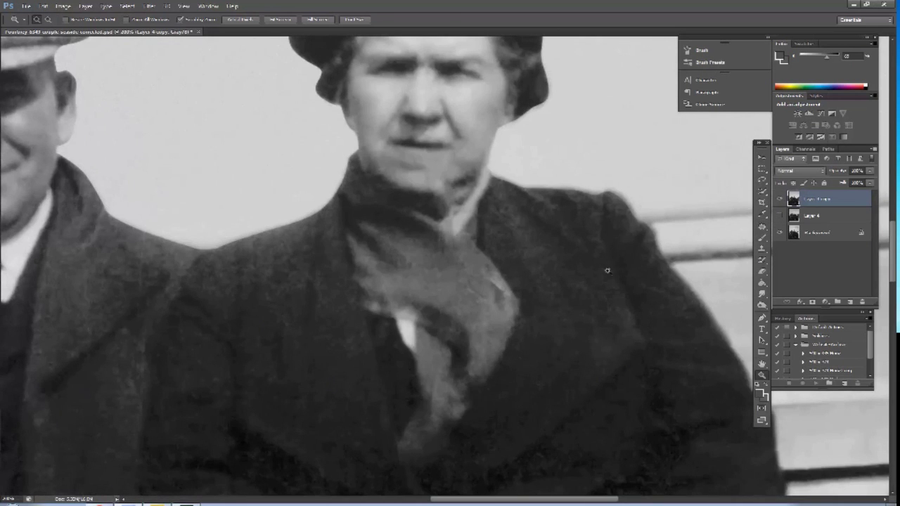
key(ctrl+minus)
click(761, 305)
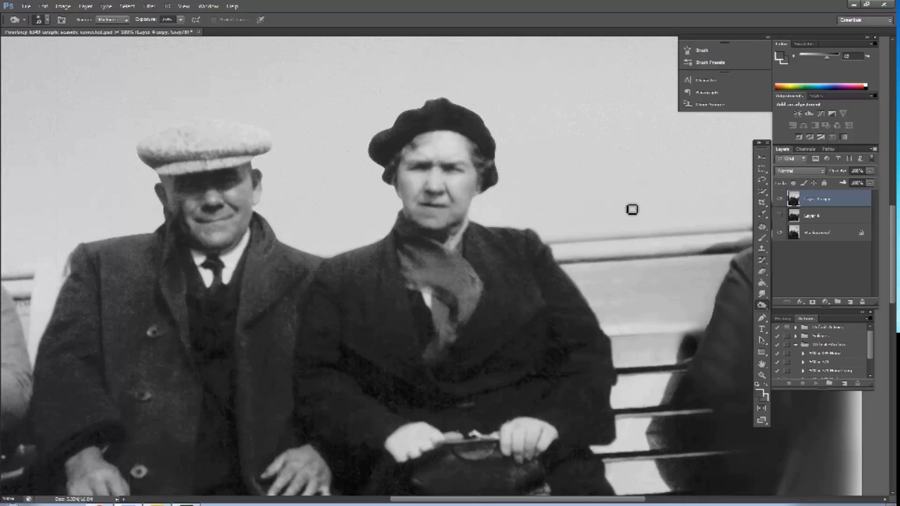
key(ctrl+minus)
key(ctrl+minus)
key(ctrl+minus)
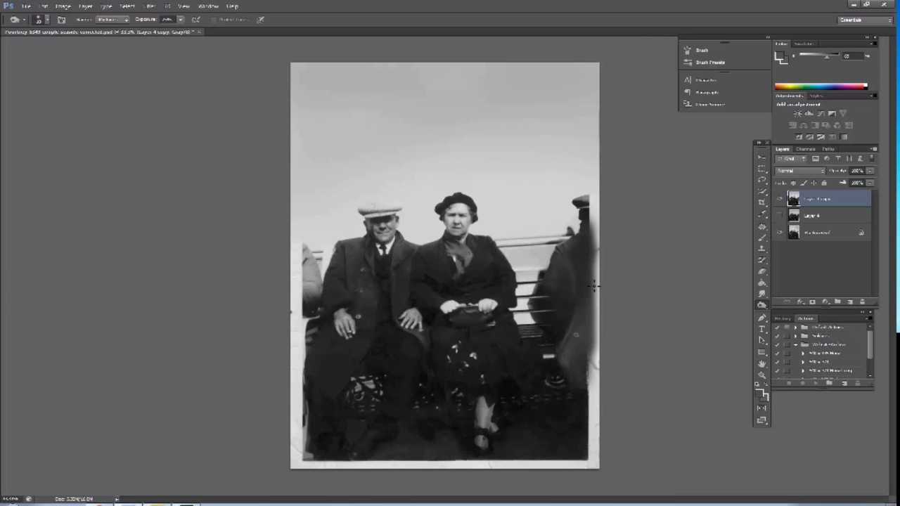
click(784, 201)
click(783, 201)
click(783, 202)
click(783, 202)
- Toggle the retouched layer's visibility to compare it with the original
click(783, 202)
click(783, 201)
click(43, 6)
click(93, 103)
- Crop inward from the top, bottom, left and right edges and commit the crop
key(c)
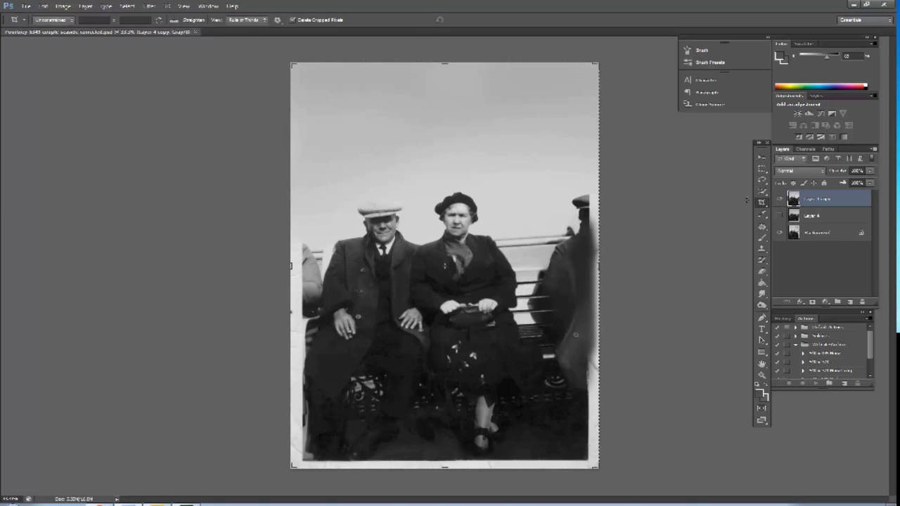
drag(445, 468, 444, 464)
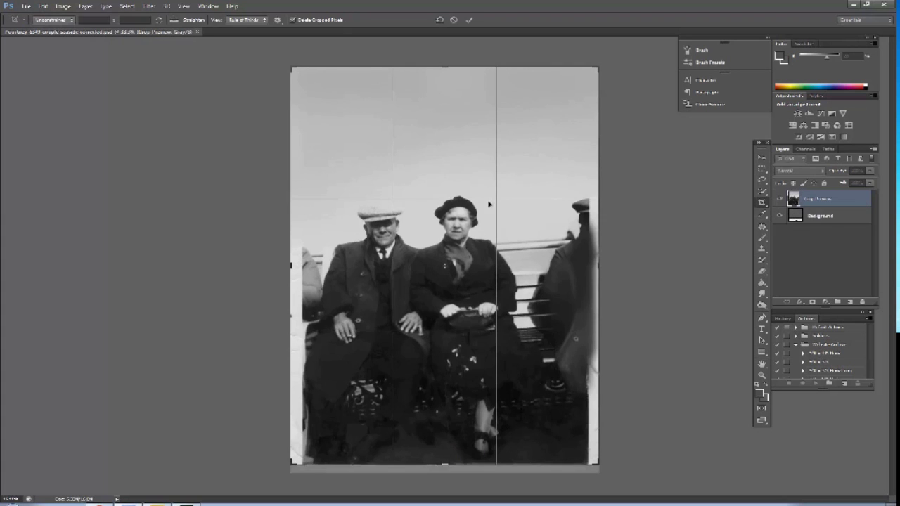
drag(445, 68, 445, 69)
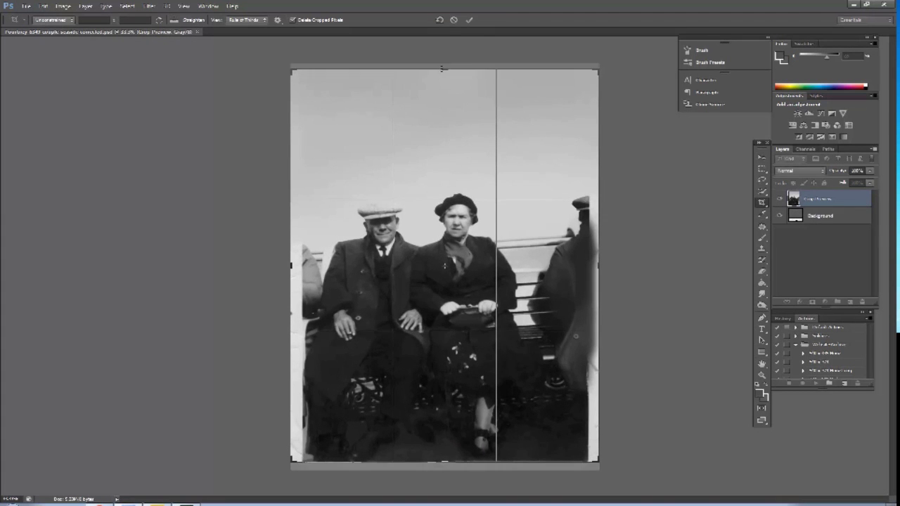
drag(282, 267, 298, 266)
drag(589, 265, 587, 265)
key(Return)
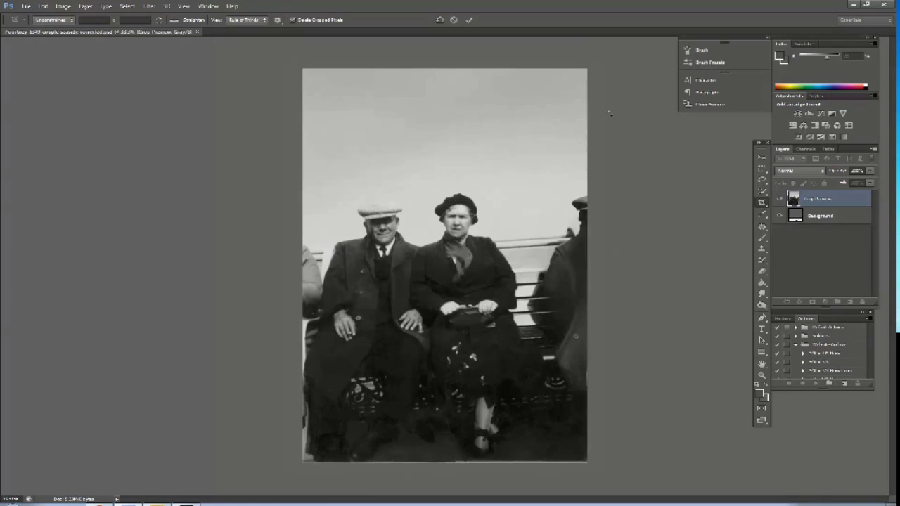
key(m)
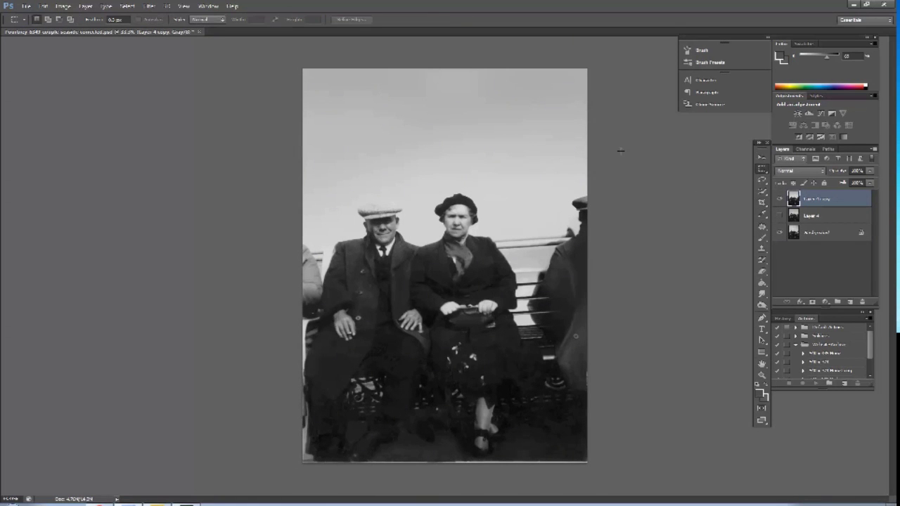
- Compare the retouched layer and zoom in on the couple with Spot Healing ready
click(780, 201)
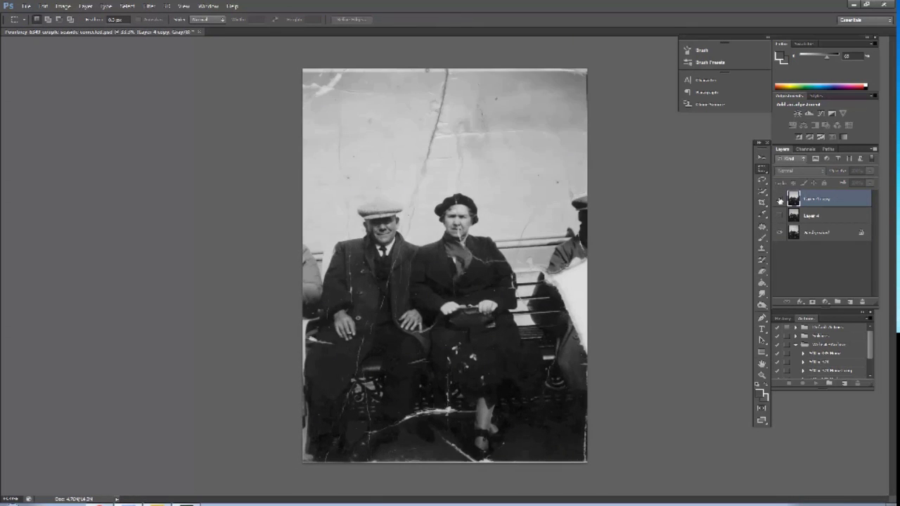
click(761, 374)
click(424, 211)
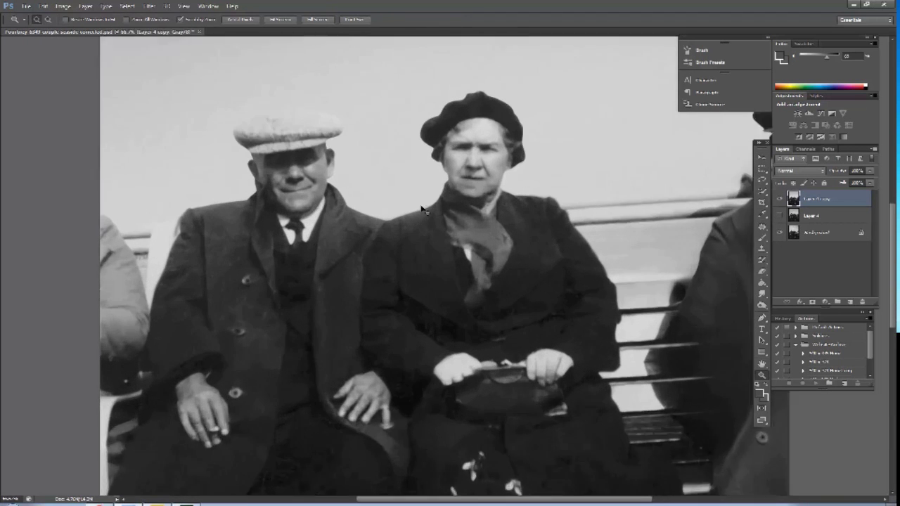
click(761, 226)
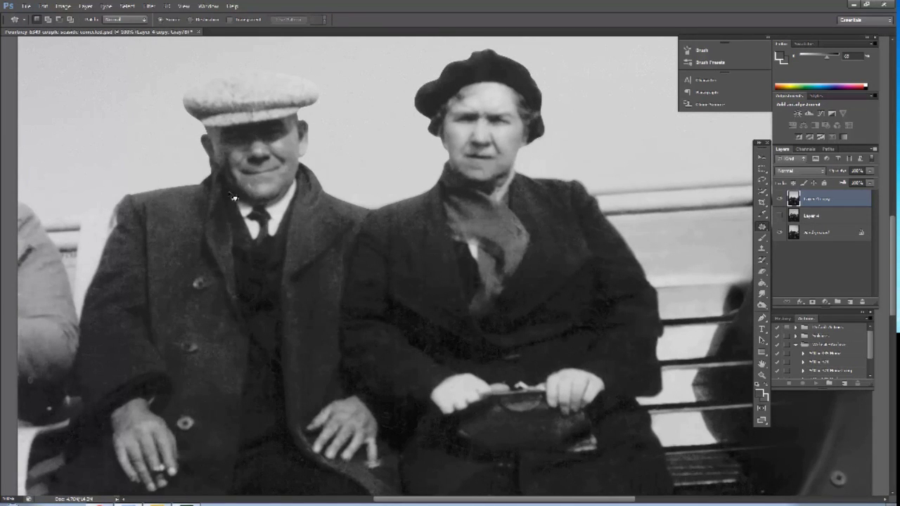
key(ctrl+minus)
key(ctrl+minus)
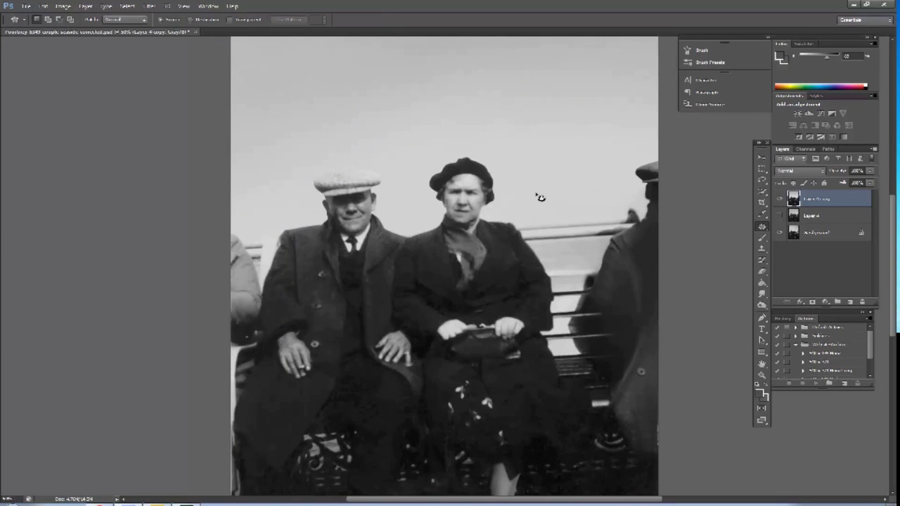
- Flip between restored and cracked views, touch up the woman's coat, duplicate Layer 4 copy
click(781, 200)
click(781, 200)
click(780, 202)
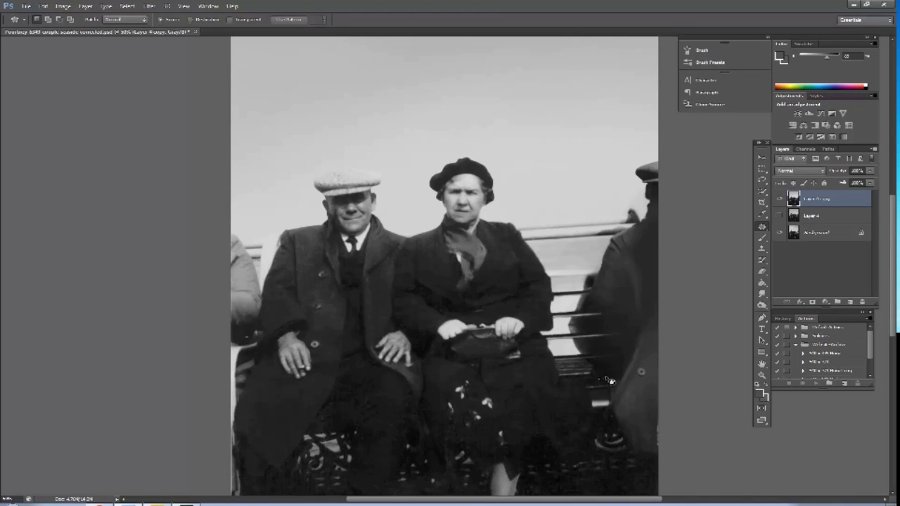
drag(525, 388, 543, 391)
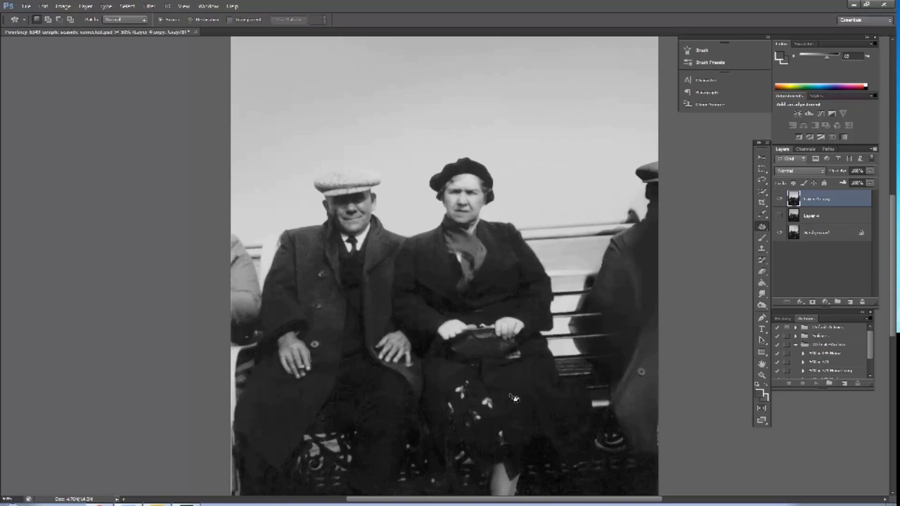
drag(449, 442, 459, 467)
click(455, 465)
drag(835, 200, 850, 301)
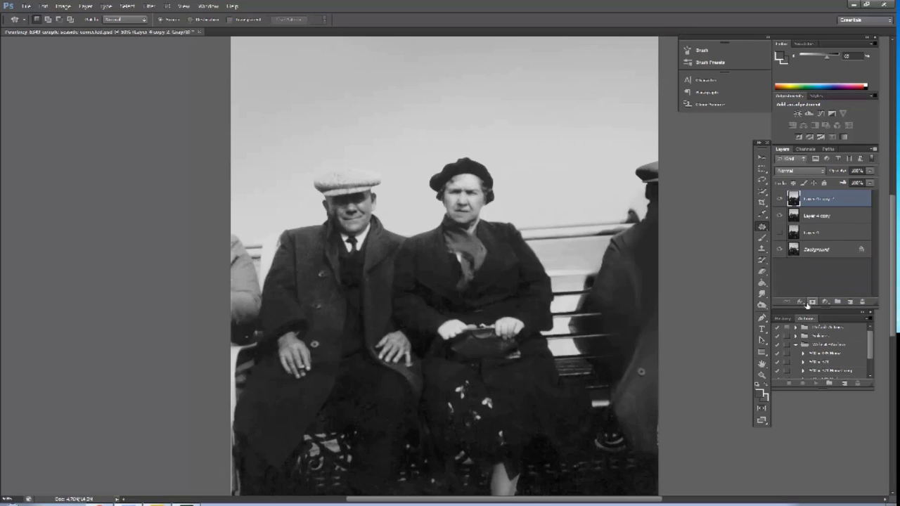
- Create Layer 4 copy 2, then duplicate the top retouched layer once more
click(761, 305)
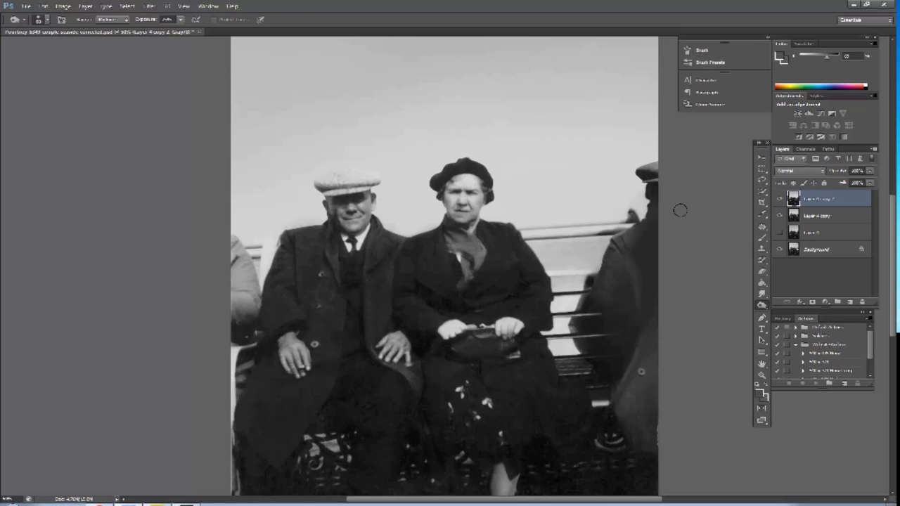
click(761, 226)
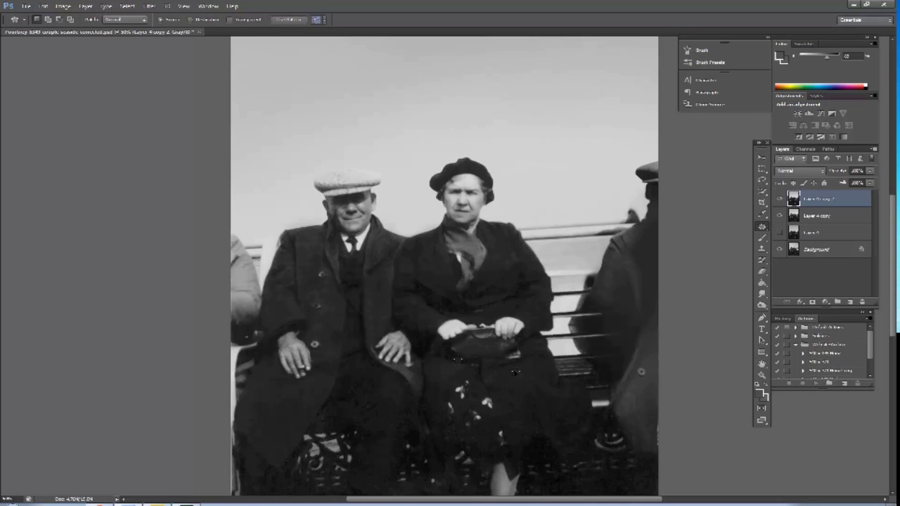
drag(836, 199, 849, 302)
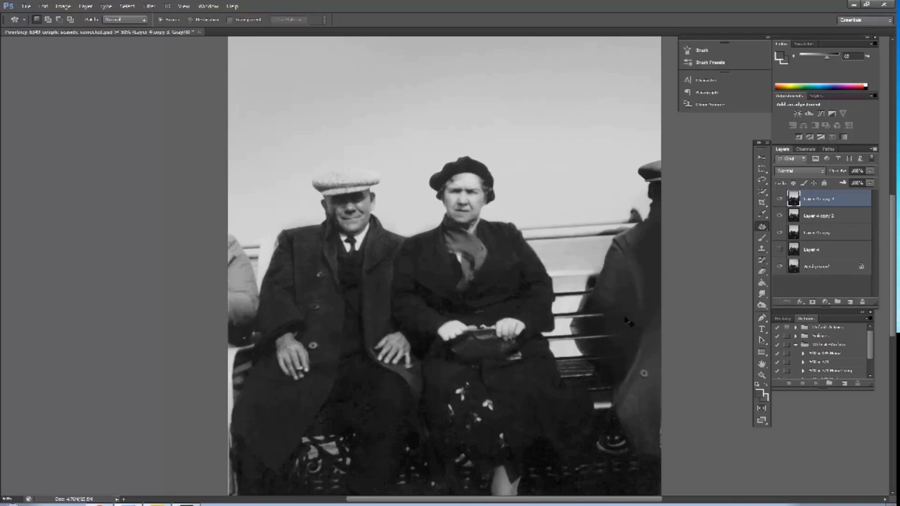
- Apply a Gaussian Blur with a lowered, light radius to the top copy
key(ctrl+plus)
scroll(492, 176, down, 5)
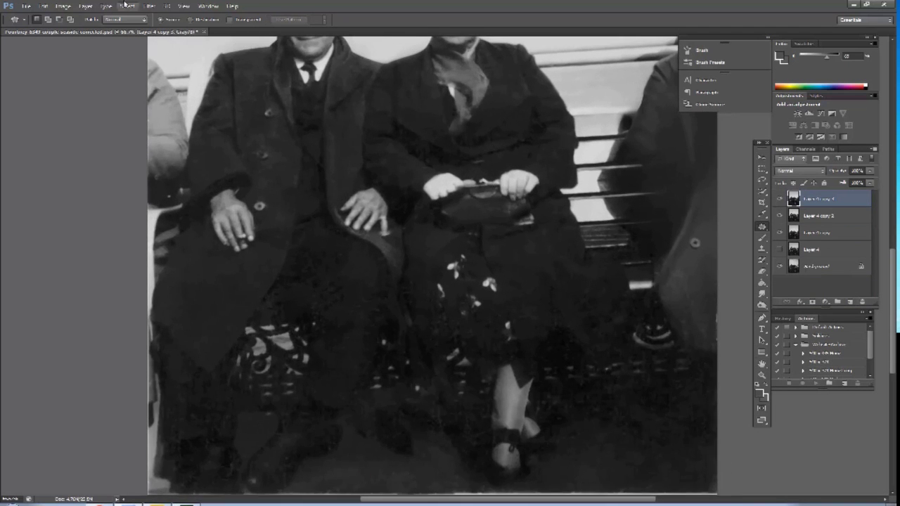
click(150, 6)
click(287, 155)
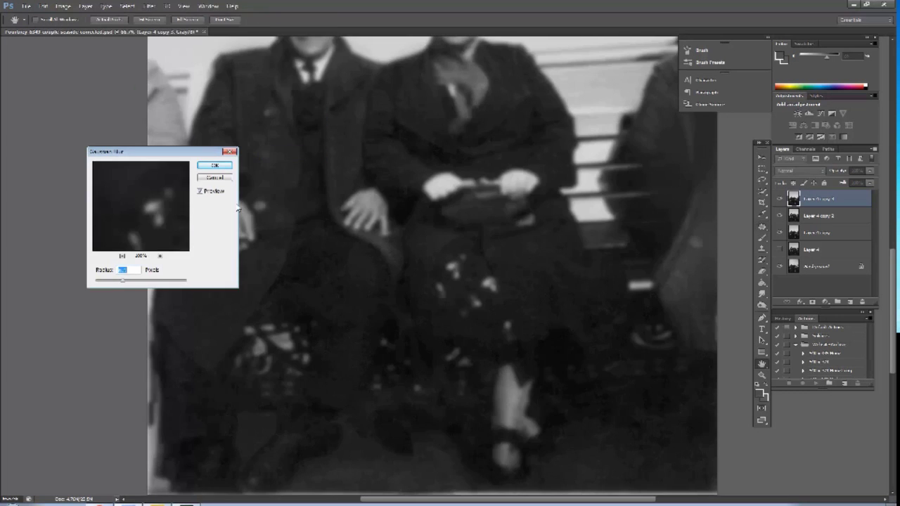
mouse_move(125, 281)
mouse_down()
mouse_move(99, 281)
mouse_move(110, 283)
mouse_up()
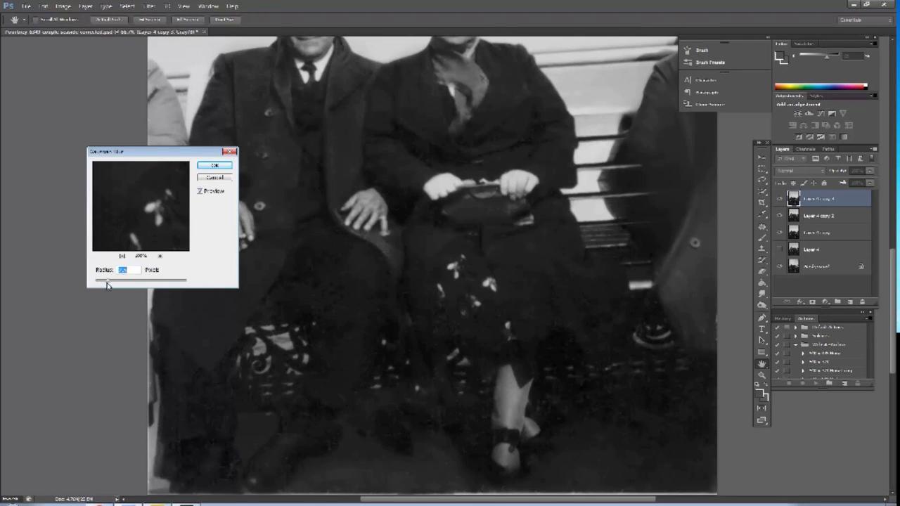
click(211, 166)
- Add fine noise over the blurred copy with Add Noise
click(149, 6)
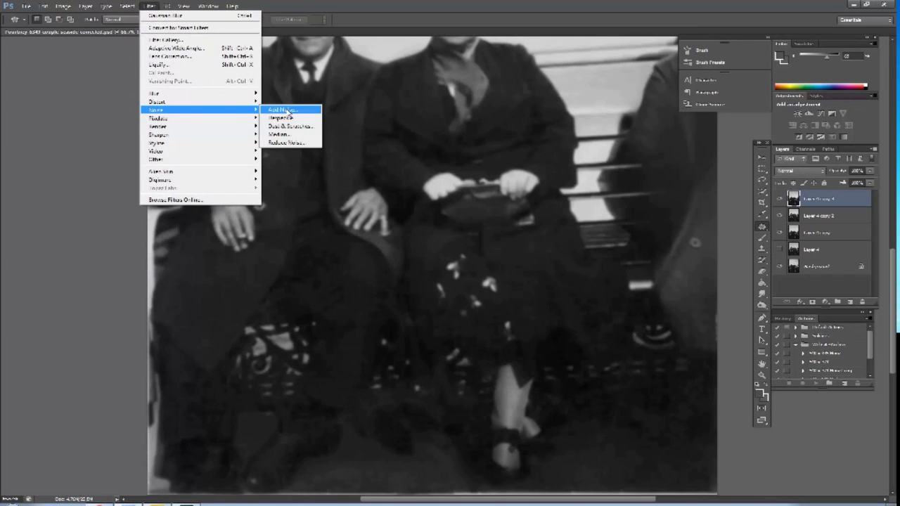
click(287, 111)
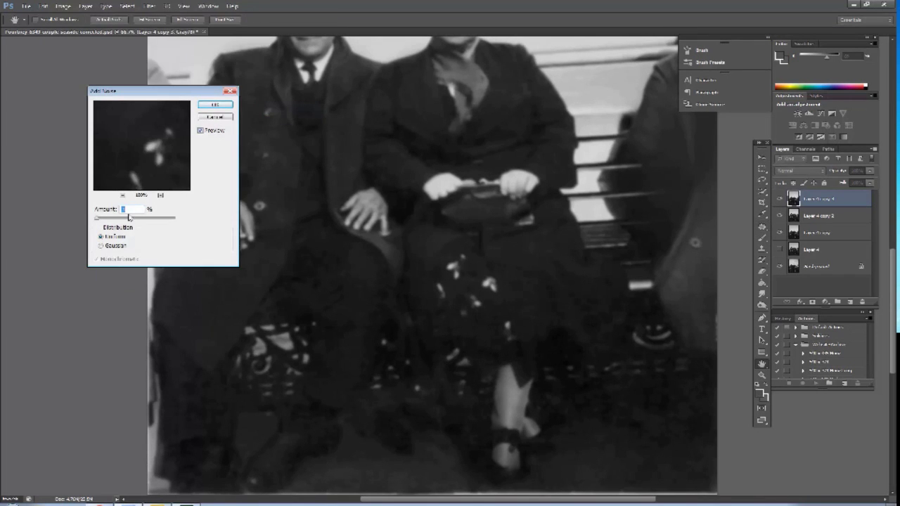
click(216, 105)
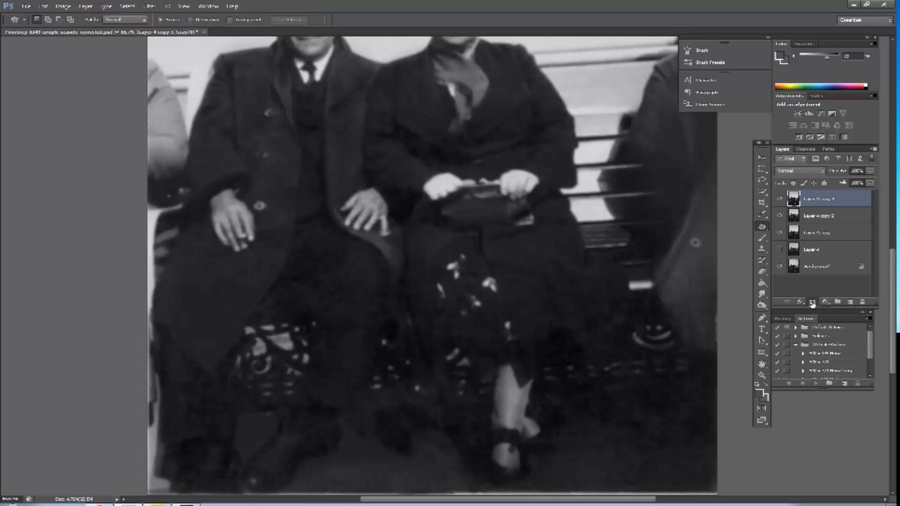
- Give Layer 4 copy 3 a black-filled mask and set white for brushing it back
key(i)
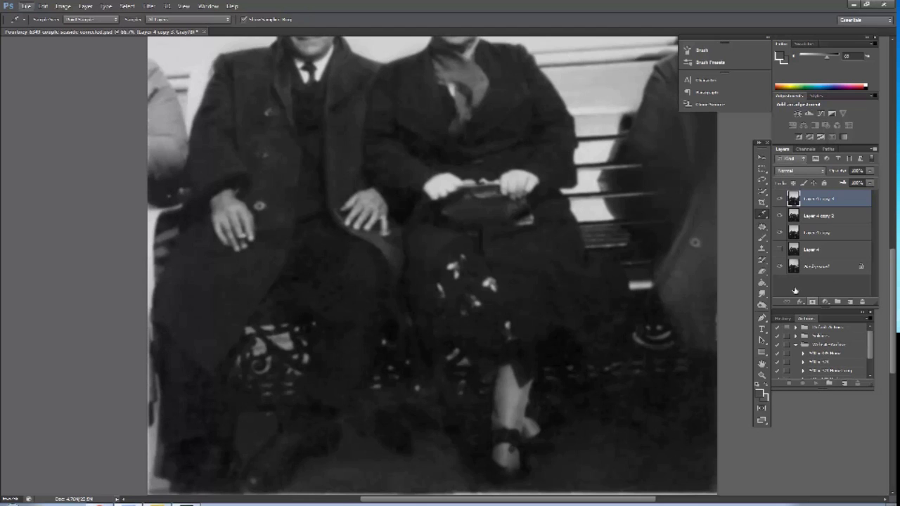
click(761, 285)
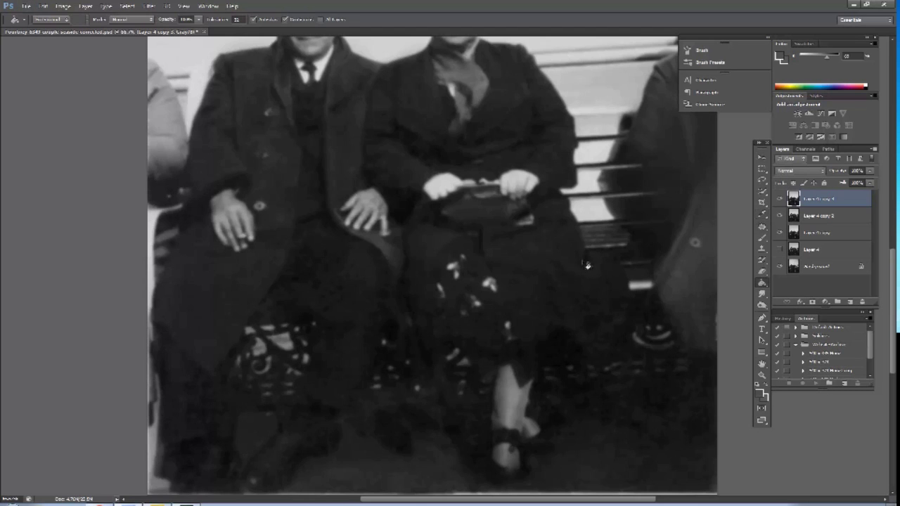
click(812, 302)
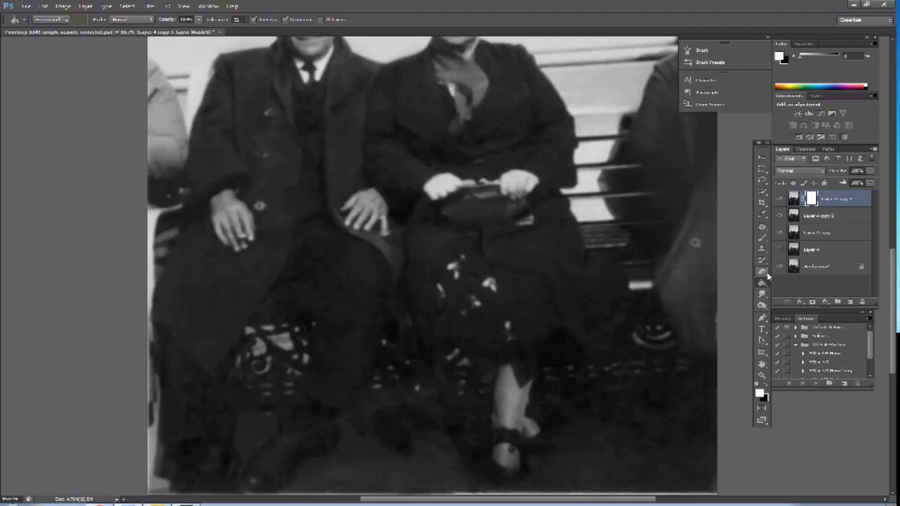
key(x)
key(alt+BackSpace)
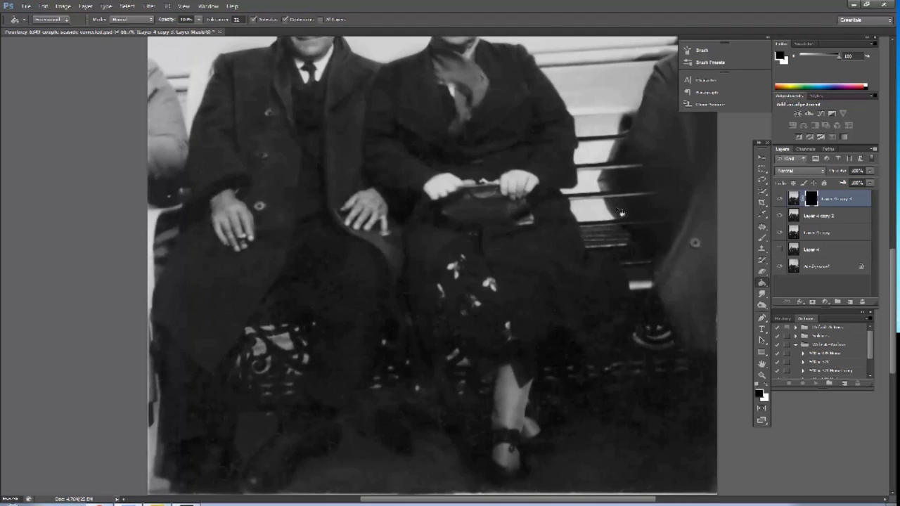
click(761, 237)
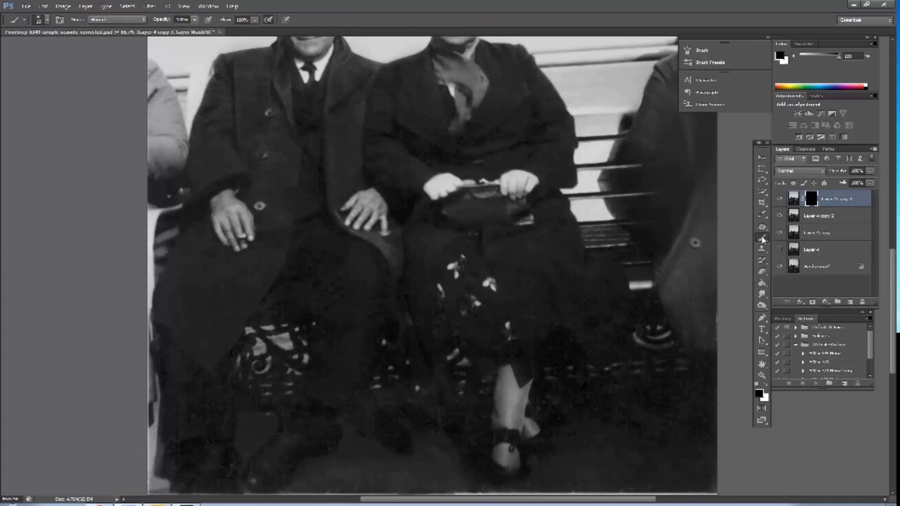
key(x)
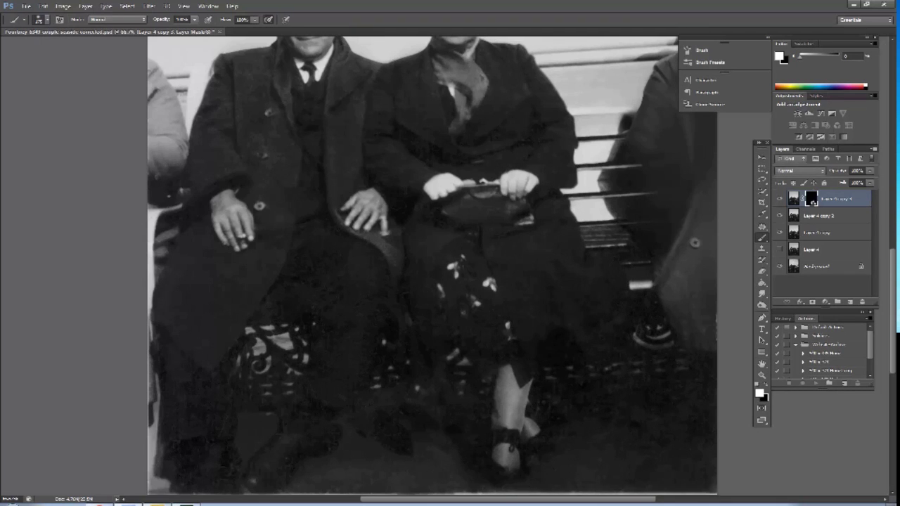
scroll(449, 344, down, 3)
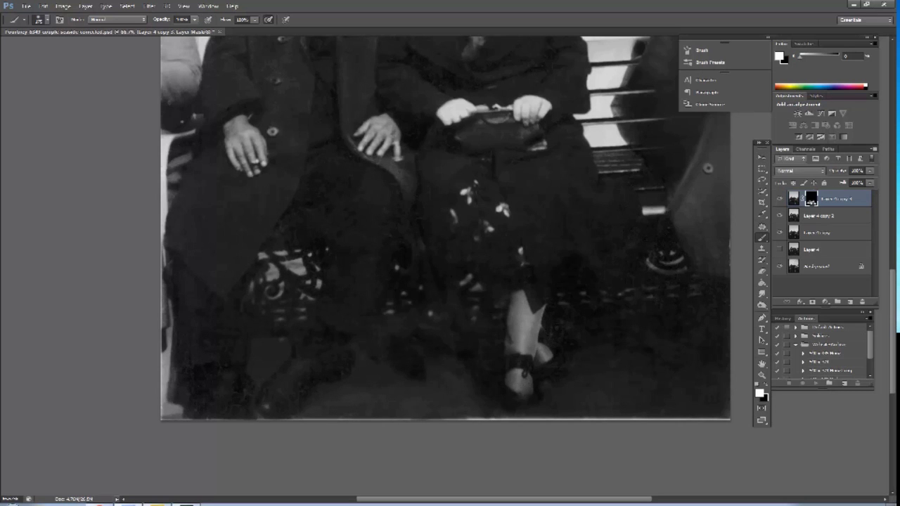
- Merge the masked smoothing layer down onto the layer below
right_click(836, 204)
click(773, 377)
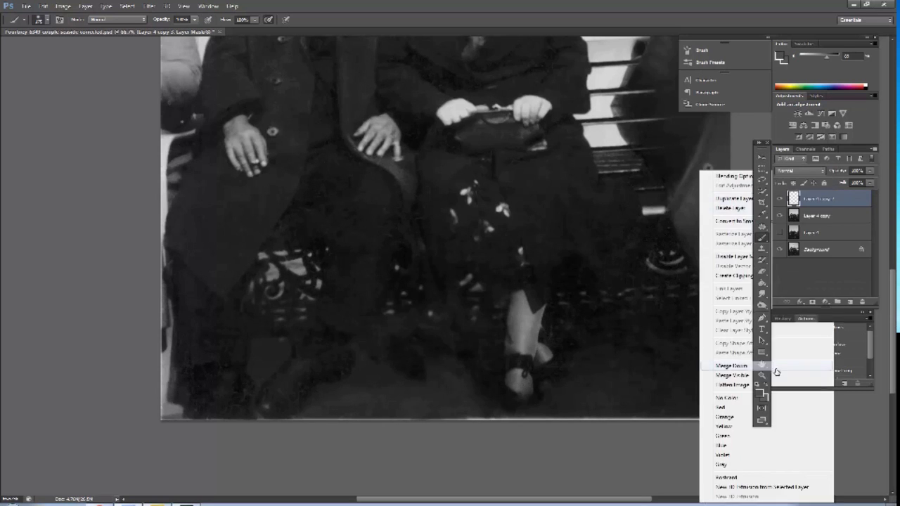
click(761, 305)
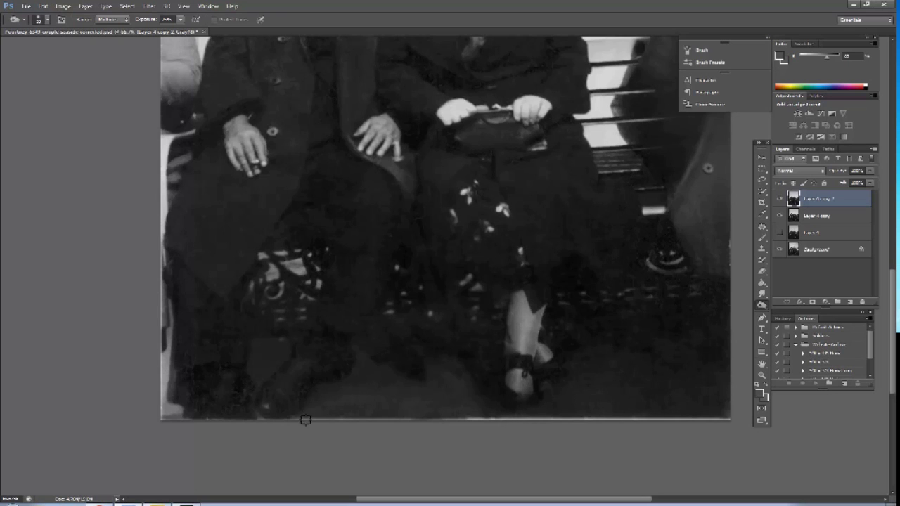
- Patch the blemish near the man's feet with clean nearby texture, then zoom out
click(761, 226)
drag(303, 387, 265, 402)
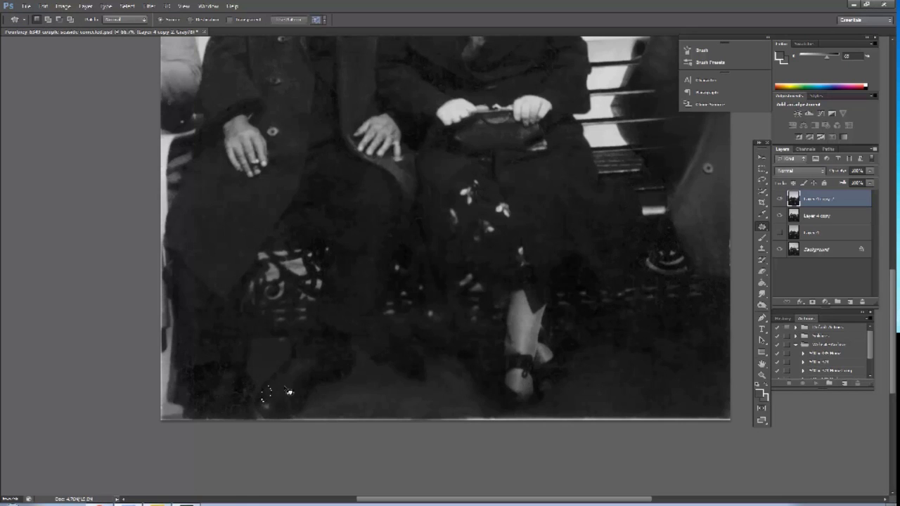
mouse_move(209, 395)
mouse_down()
mouse_move(204, 408)
mouse_move(197, 401)
mouse_move(204, 414)
mouse_up()
key(ctrl+d)
key(ctrl+minus)
key(ctrl+minus)
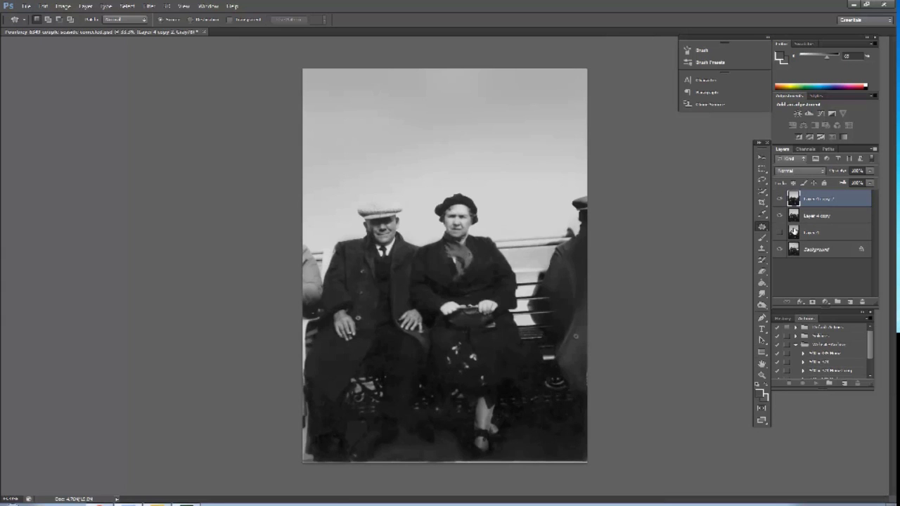
- Merge the retouching layers into one layer and toggle its visibility to compare against the damaged original
shift+click(831, 232)
right_click(832, 232)
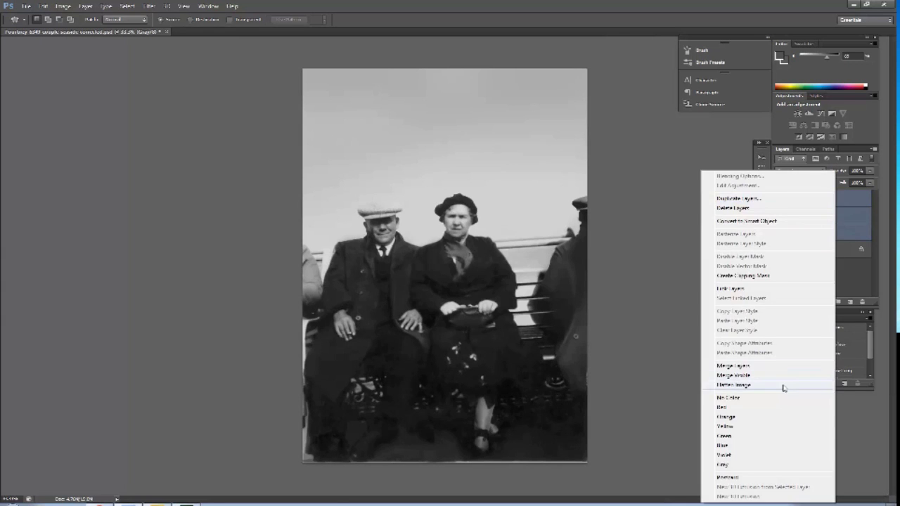
click(773, 365)
click(780, 200)
click(779, 200)
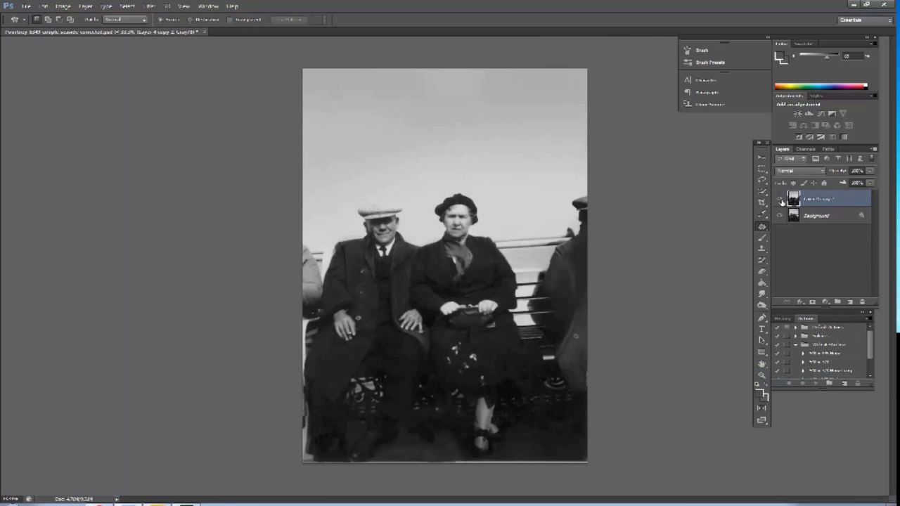
click(780, 200)
click(779, 201)
click(779, 200)
click(779, 201)
- Duplicate the restored top layer, switch to the darkening toning tool, and recheck against the original
drag(834, 199, 849, 302)
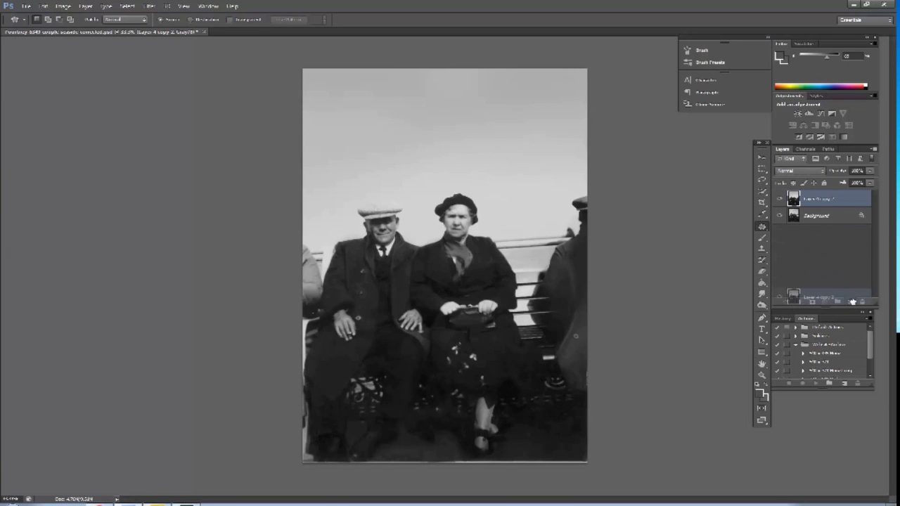
click(761, 305)
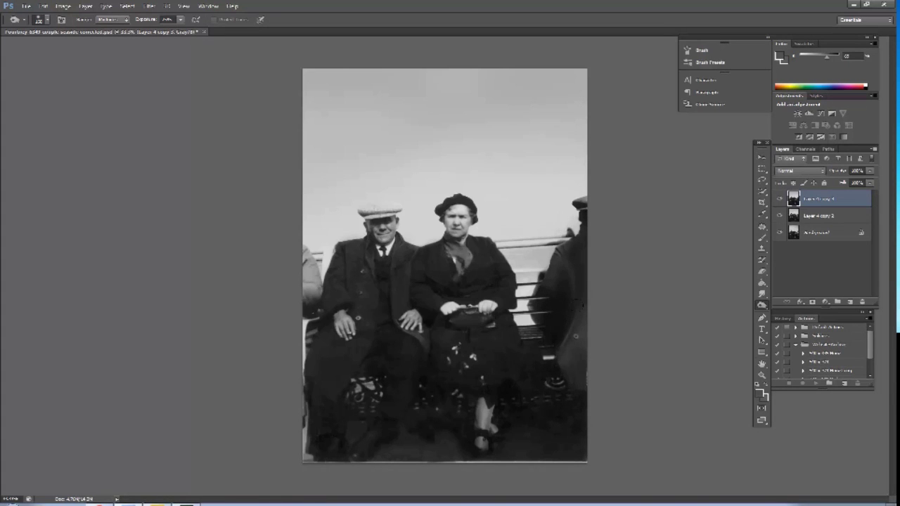
click(779, 200)
click(779, 199)
click(762, 306)
click(800, 311)
click(779, 200)
- Merge the layers down onto the retouched photo and save the document
right_click(818, 203)
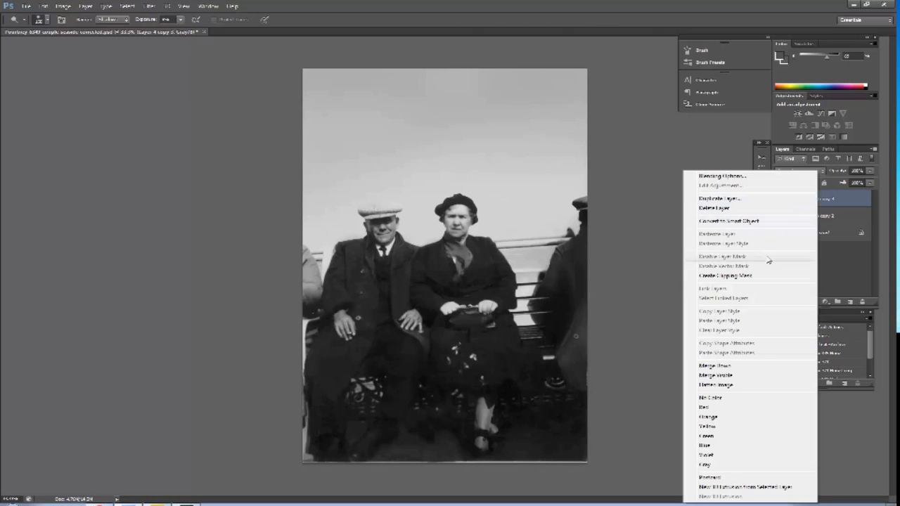
click(759, 366)
click(26, 6)
click(72, 104)
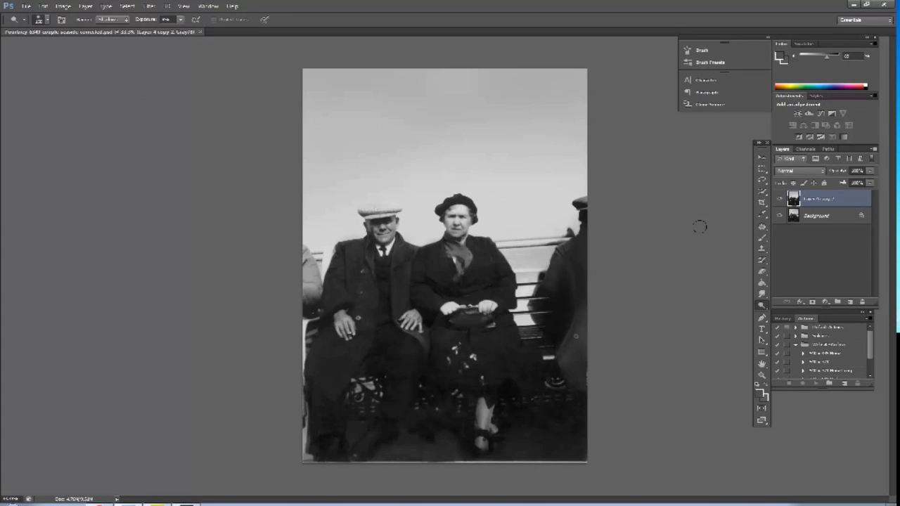